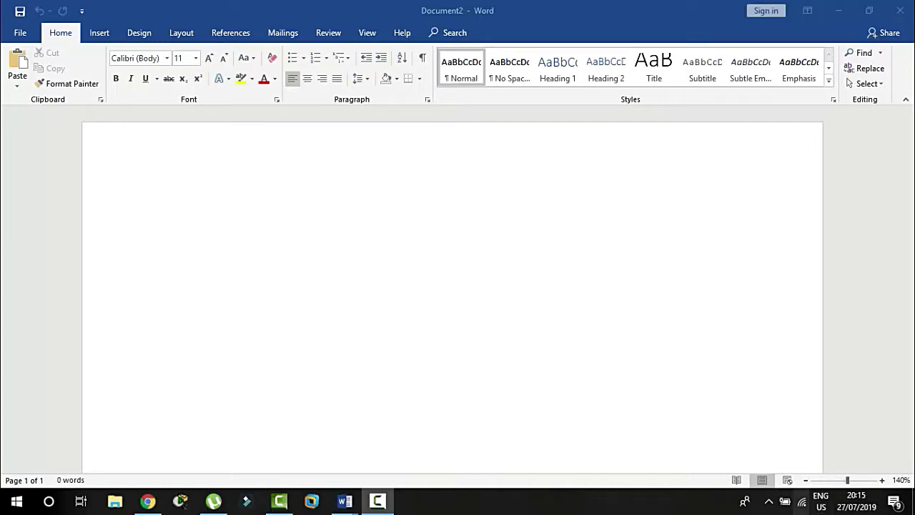
Step: Switch to the YouTube results for Be Expert In Technologies and scroll through the channel's videos
{"action": "left_click", "coordinate": [147, 501]}
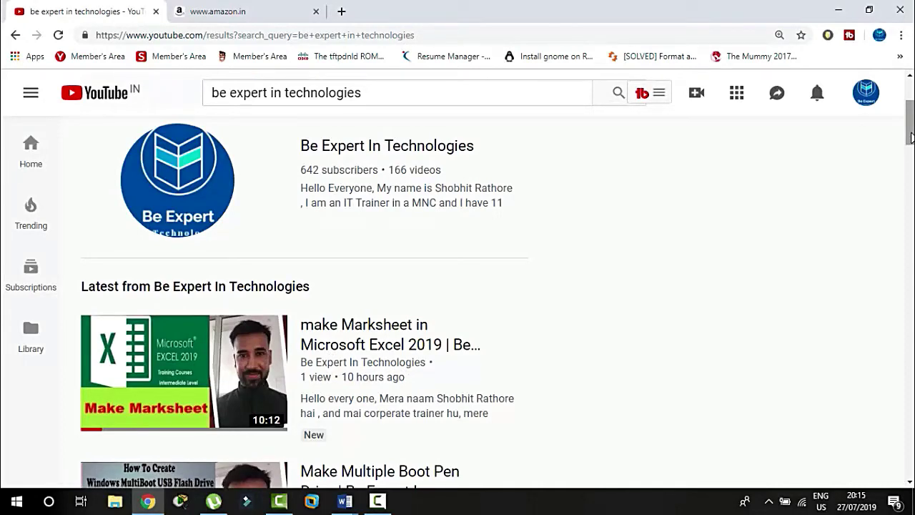
{"action": "left_click_drag", "start_coordinate": [910, 137], "coordinate": [901, 246]}
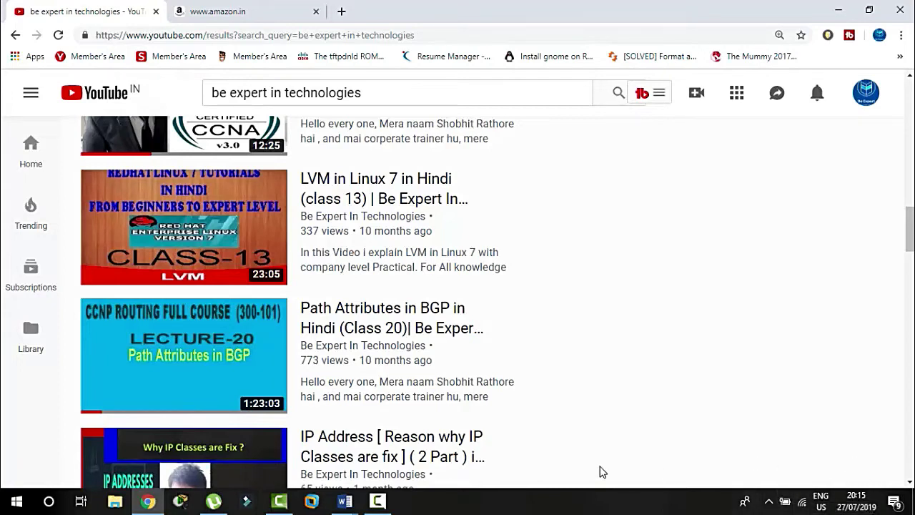
Step: Back in Document2, type three lines: 'CV = curriculam vaite', 'Resume' and 'Biodata'
{"action": "mouse_move", "coordinate": [345, 500]}
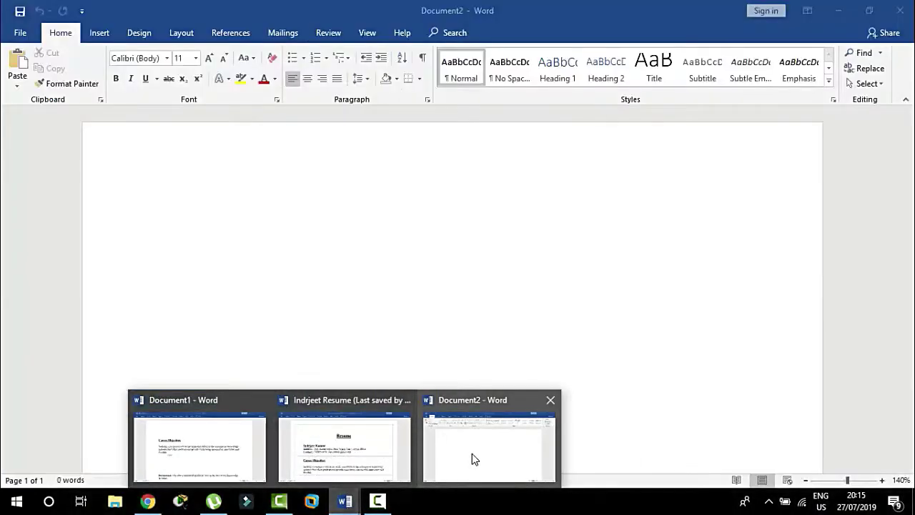
{"action": "left_click", "coordinate": [472, 453]}
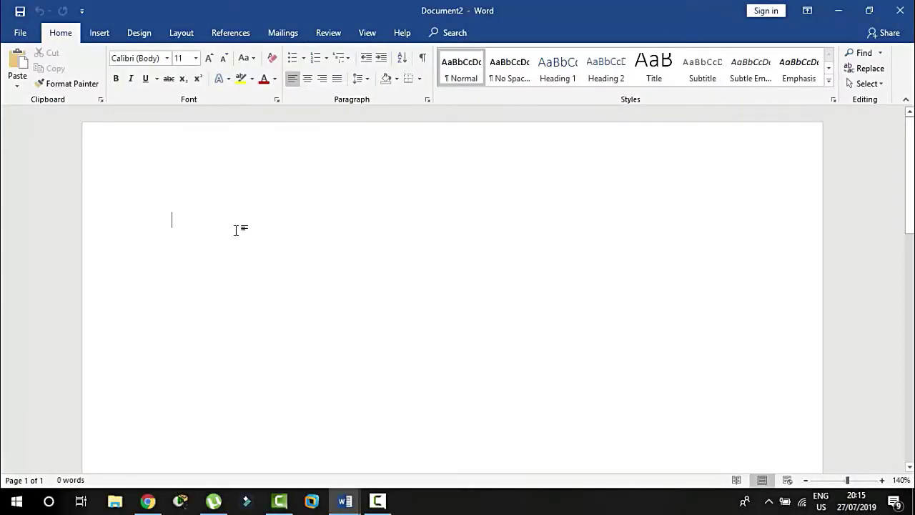
{"action": "type", "text": "cv"}
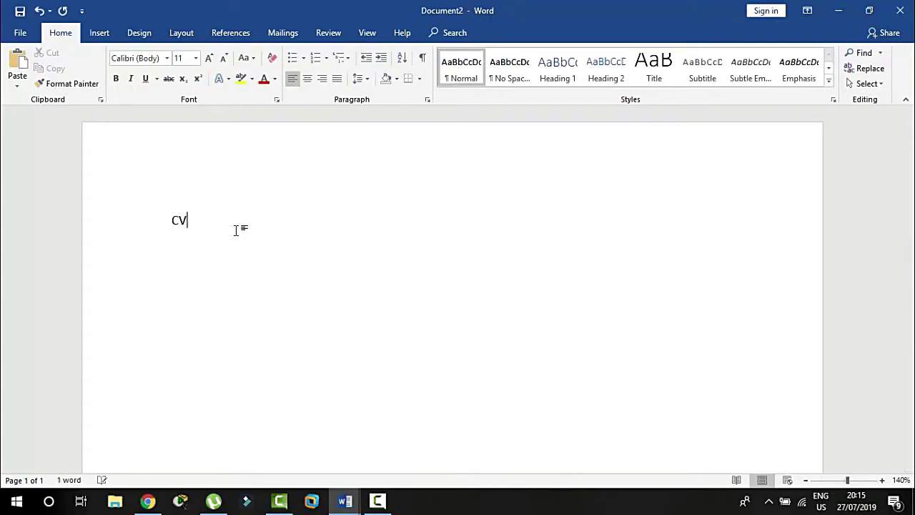
{"action": "type", "text": " = "}
{"action": "type", "text": "curri"}
{"action": "type", "text": "cula"}
{"action": "type", "text": "m va"}
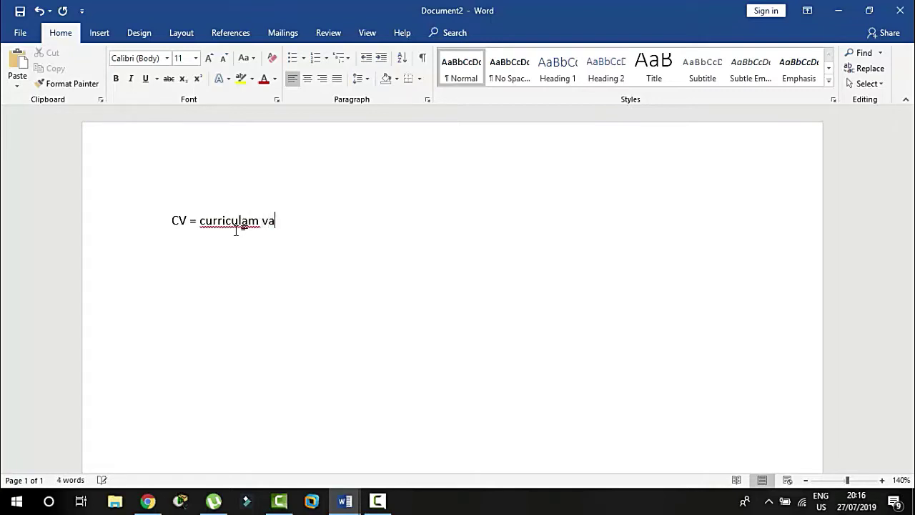
{"action": "type", "text": "ite"}
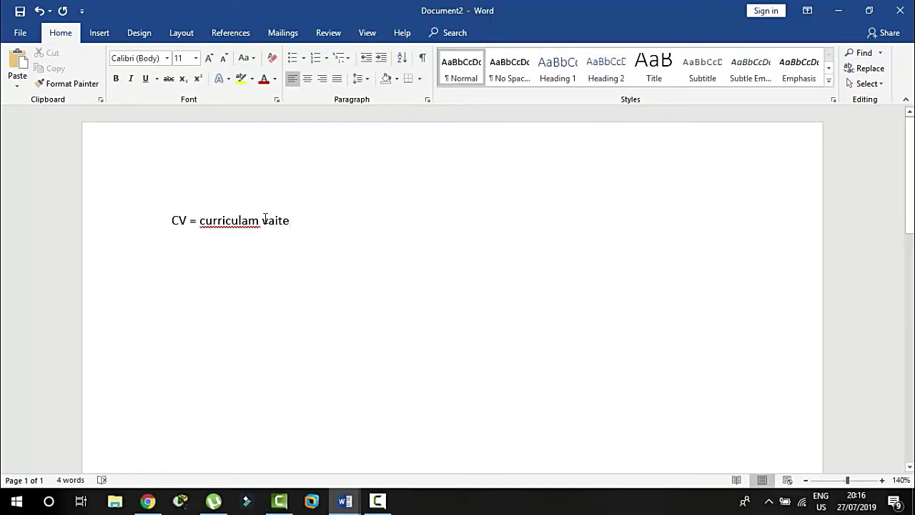
{"action": "key", "text": "Return"}
{"action": "type", "text": "R"}
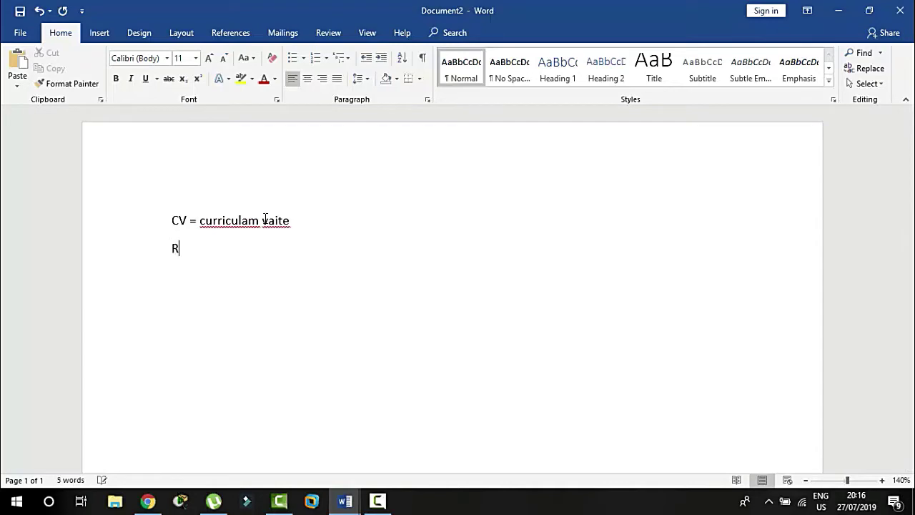
{"action": "type", "text": "esume"}
{"action": "key", "text": "Return"}
{"action": "type", "text": "B"}
{"action": "type", "text": "iodata"}
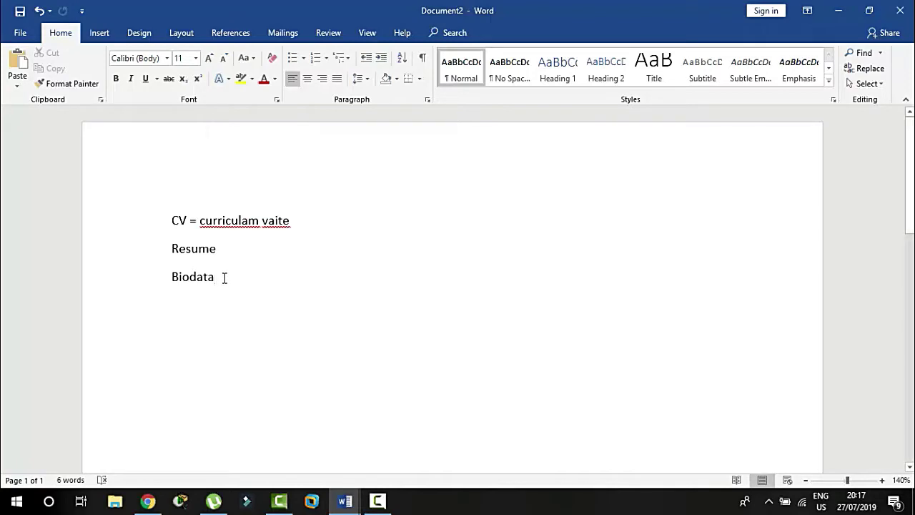
Step: Select all three practice lines and delete them, leaving the page with 0 words
{"action": "left_click_drag", "start_coordinate": [224, 278], "coordinate": [164, 222]}
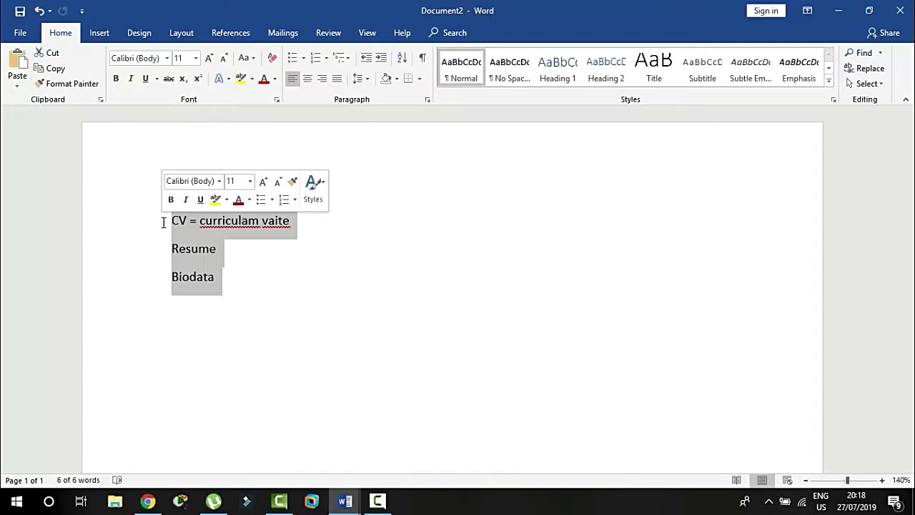
{"action": "key", "text": "Delete"}
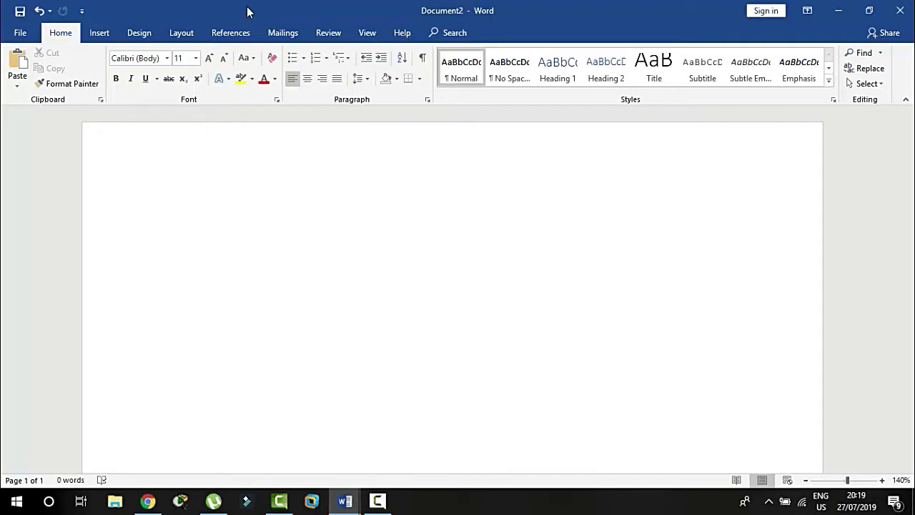
Step: Browse the Insert, Mailings, Review, Layout and References tabs, ending on Design
{"action": "left_click", "coordinate": [95, 33]}
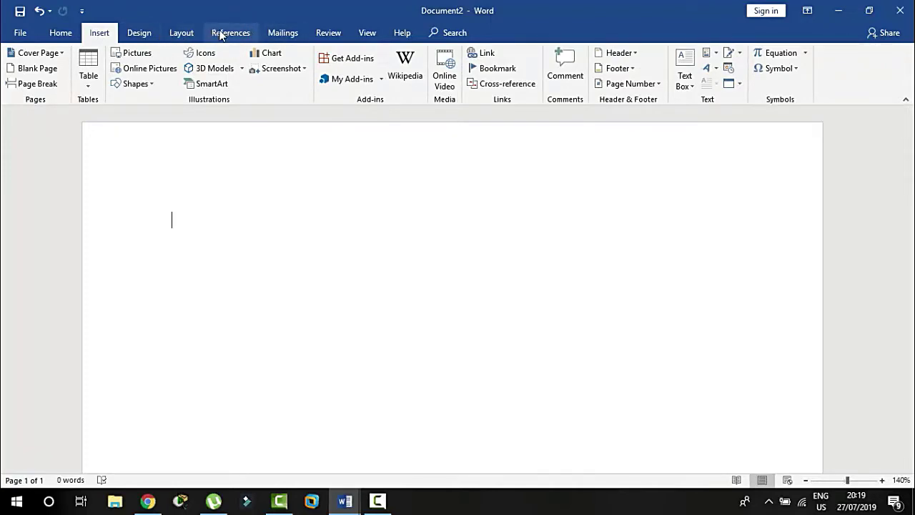
{"action": "left_click", "coordinate": [283, 36]}
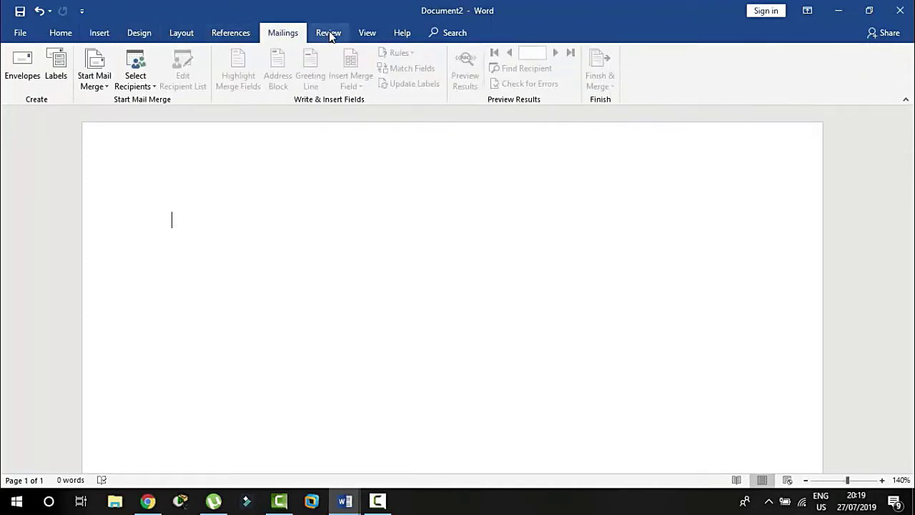
{"action": "left_click", "coordinate": [329, 33]}
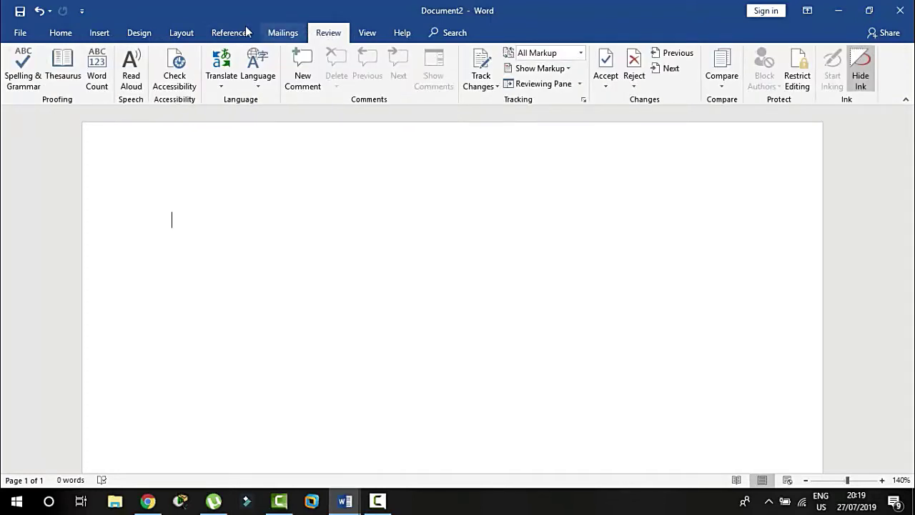
{"action": "left_click", "coordinate": [184, 38]}
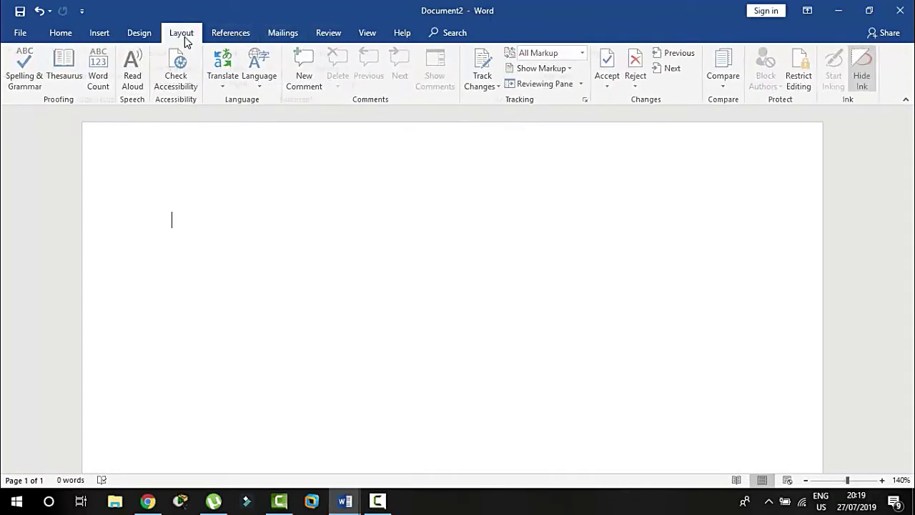
{"action": "left_click", "coordinate": [229, 38]}
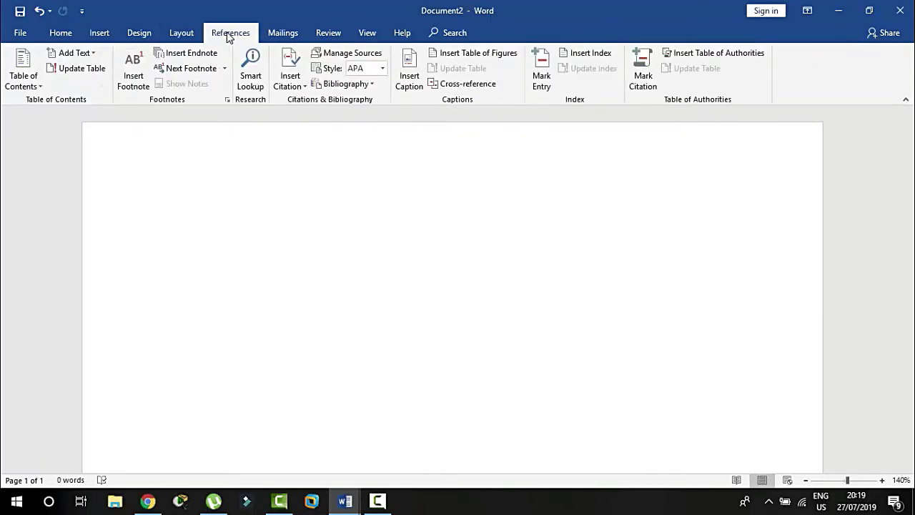
{"action": "left_click", "coordinate": [141, 35]}
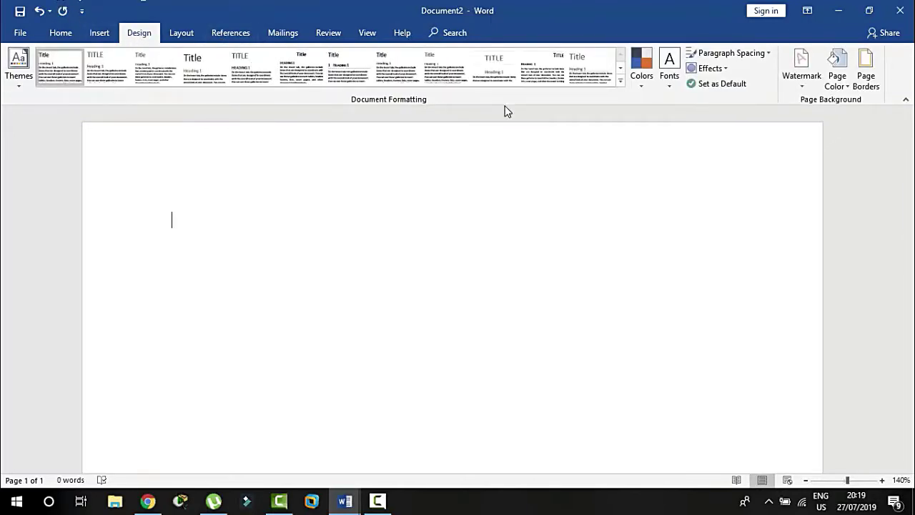
Step: Apply a thick-line box border to the page
{"action": "left_click", "coordinate": [872, 80]}
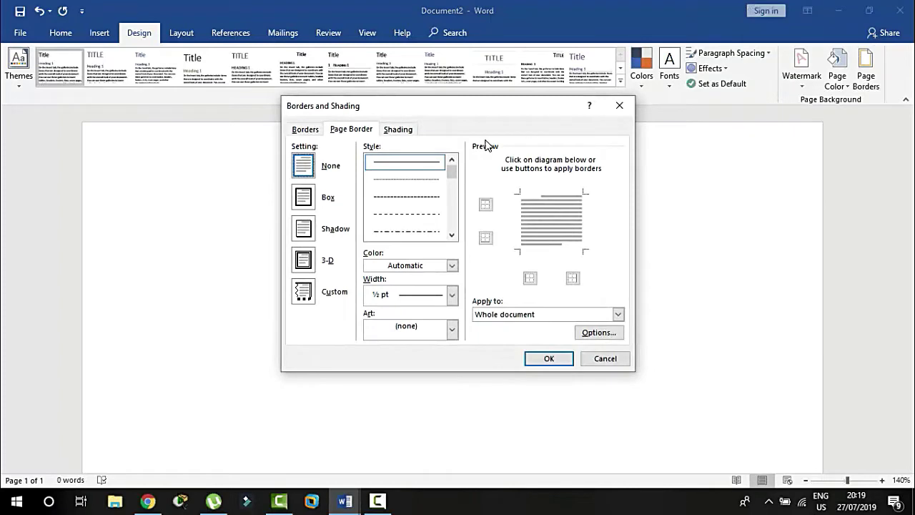
{"action": "left_click", "coordinate": [311, 202]}
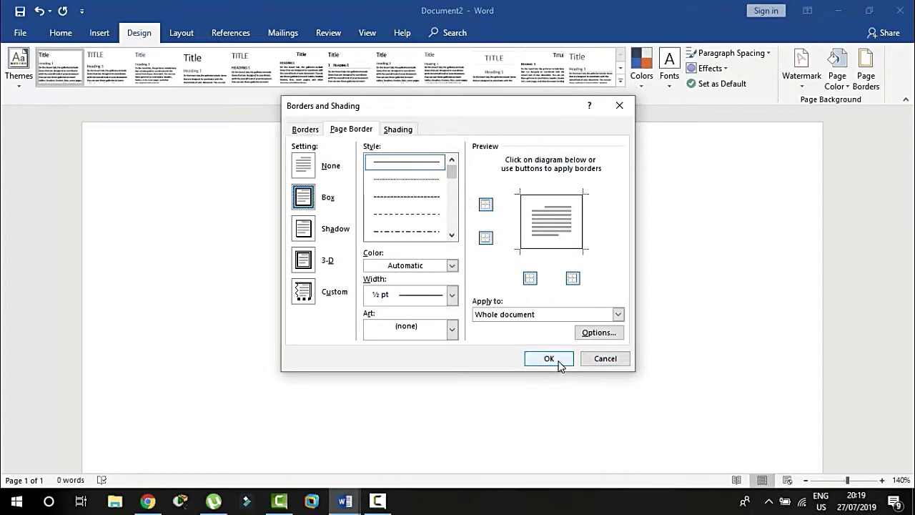
{"action": "left_click", "coordinate": [451, 235]}
{"action": "left_click", "coordinate": [451, 235]}
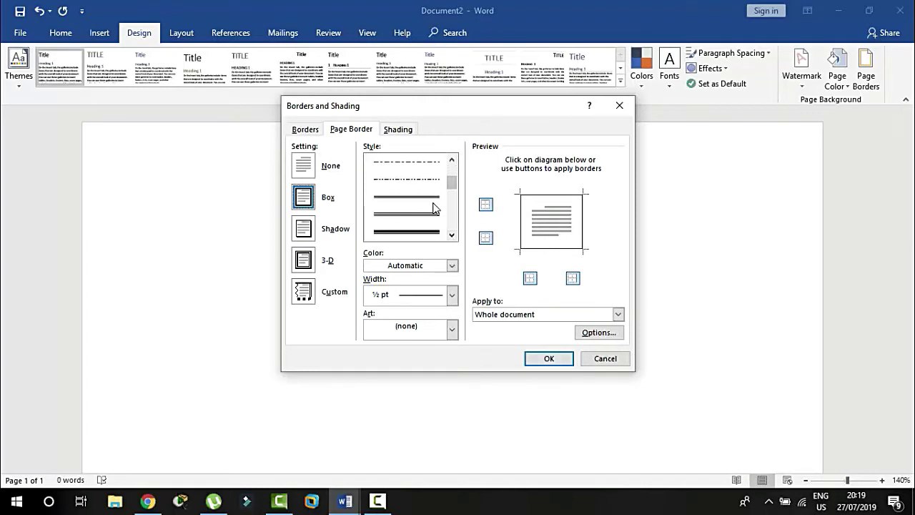
{"action": "left_click", "coordinate": [429, 230]}
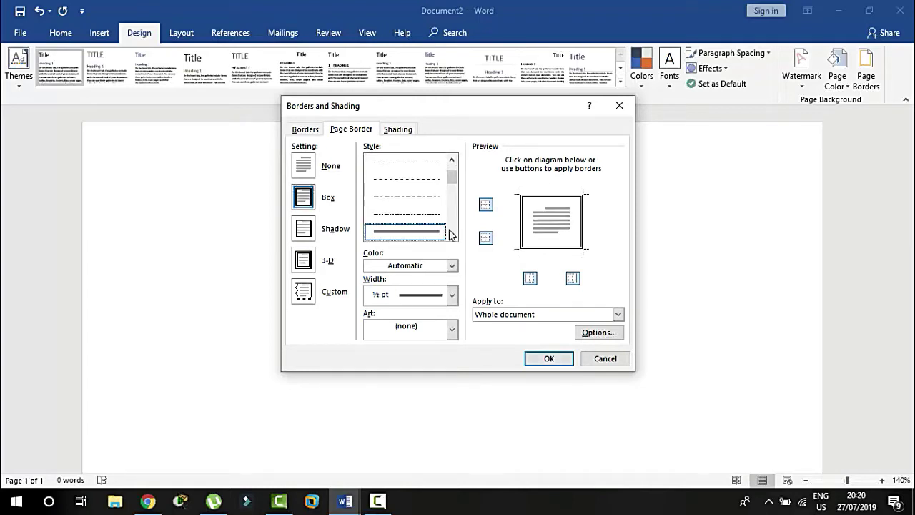
{"action": "left_click", "coordinate": [547, 357]}
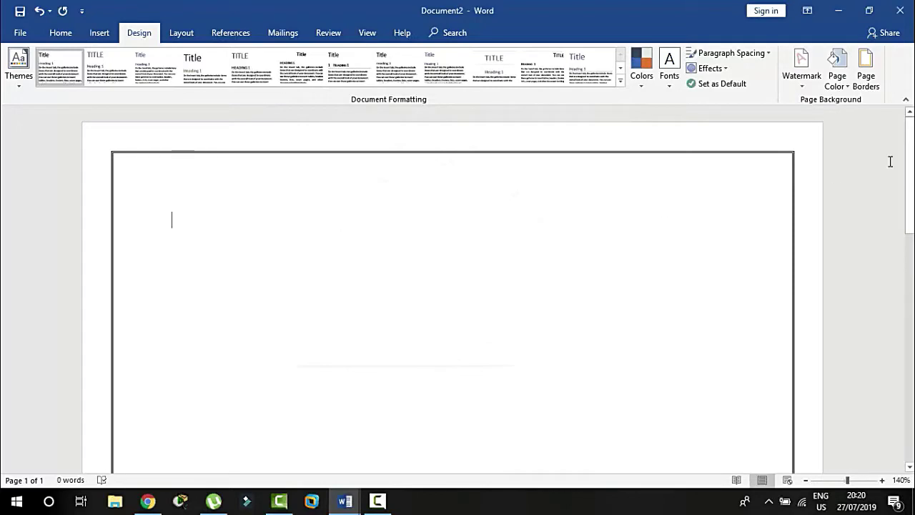
{"action": "mouse_move", "coordinate": [910, 167]}
{"action": "left_mouse_down"}
{"action": "mouse_move", "coordinate": [897, 279]}
{"action": "mouse_move", "coordinate": [859, 350]}
{"action": "left_mouse_up"}
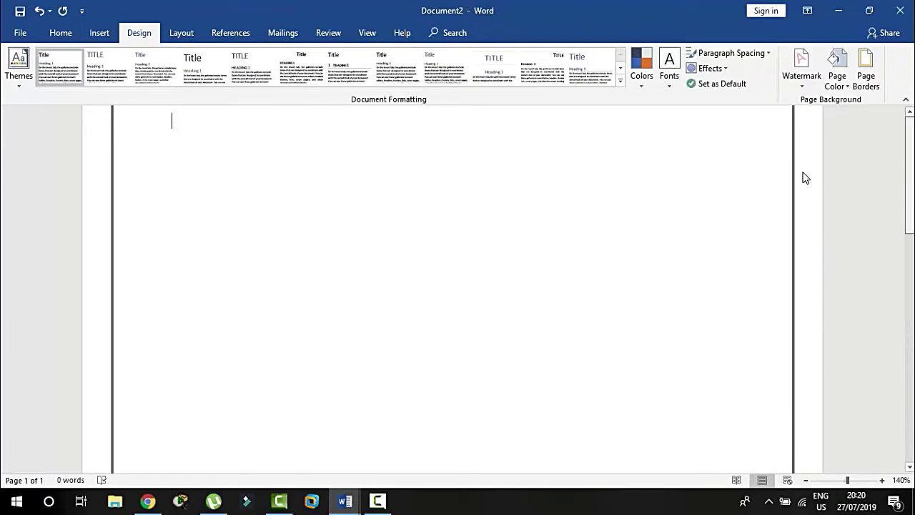
{"action": "left_click_drag", "start_coordinate": [859, 350], "coordinate": [714, 118]}
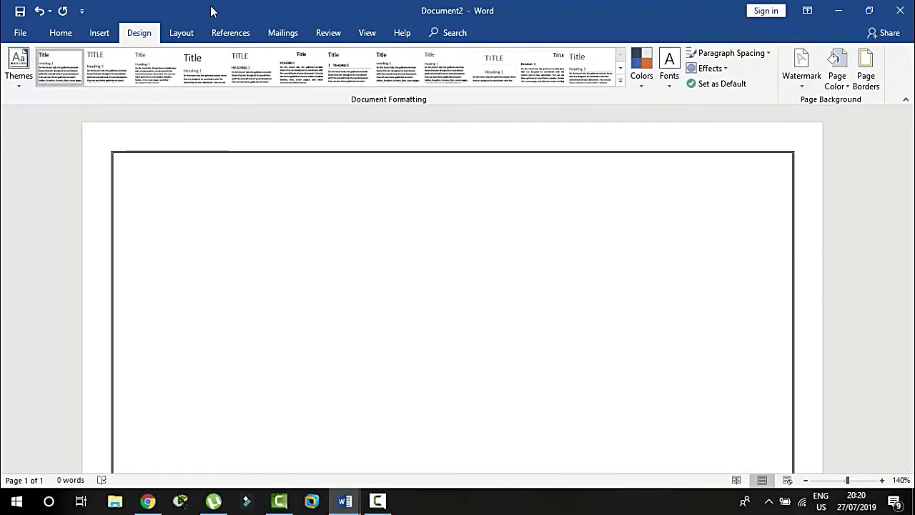
Step: Replace the page border with a single solid-line ½ pt box
{"action": "left_click", "coordinate": [866, 78]}
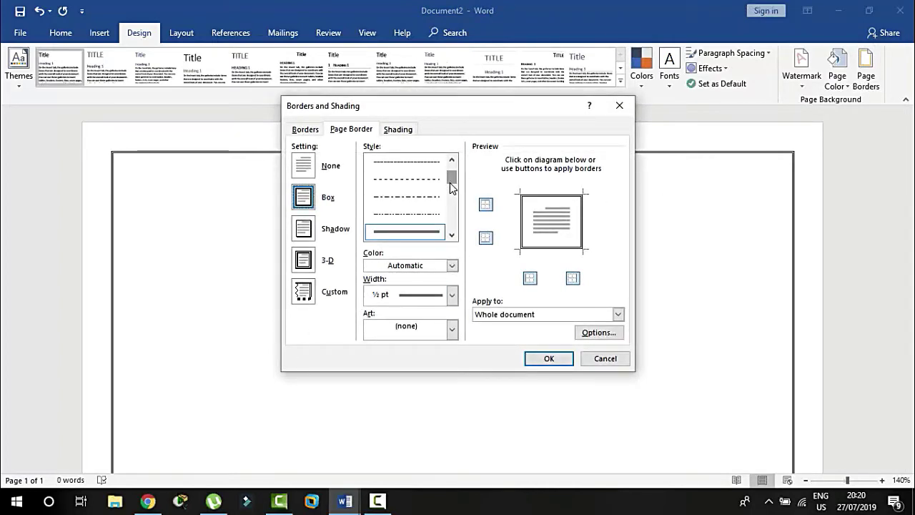
{"action": "left_click_drag", "start_coordinate": [451, 187], "coordinate": [451, 169]}
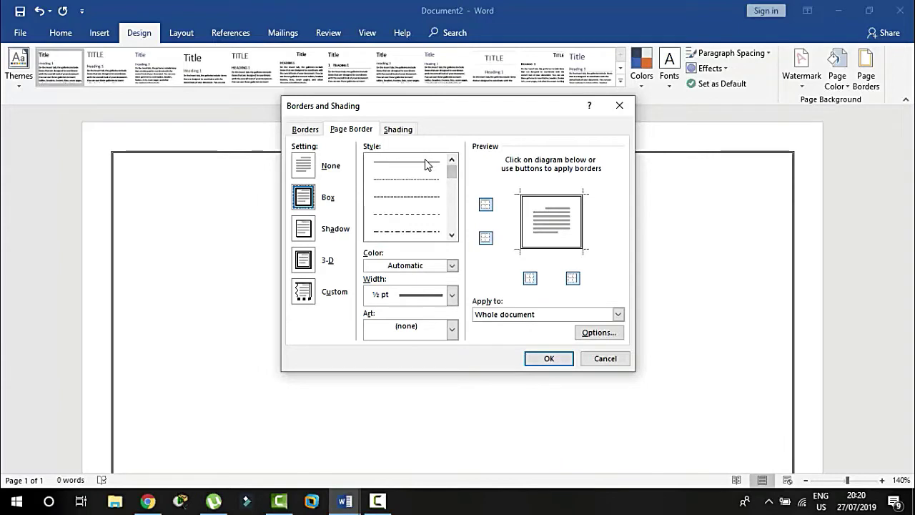
{"action": "left_click", "coordinate": [426, 163]}
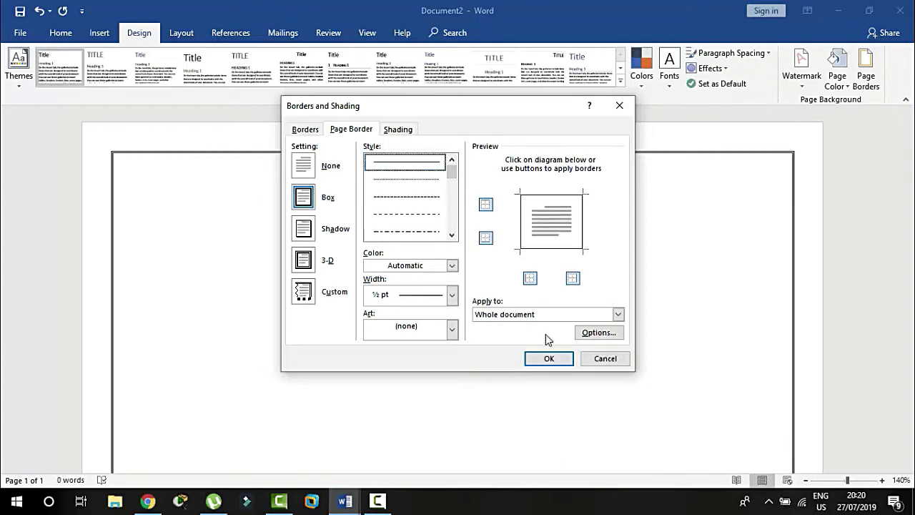
{"action": "left_click", "coordinate": [549, 358]}
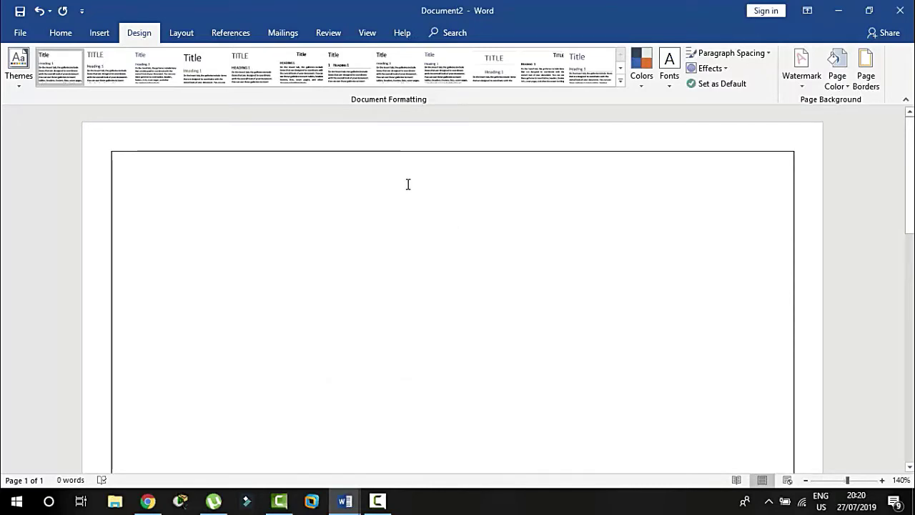
Step: Type 'Resume' at the top of the page and centre it
{"action": "type", "text": "Resu"}
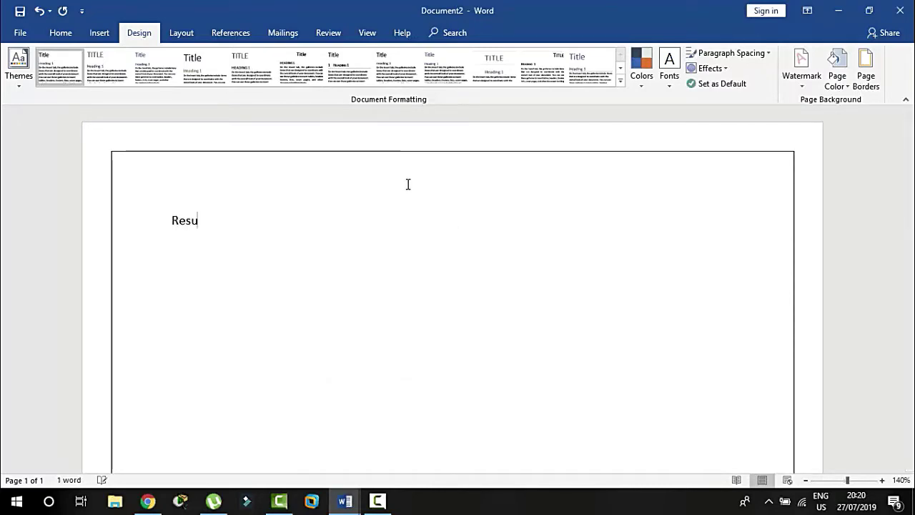
{"action": "type", "text": "me"}
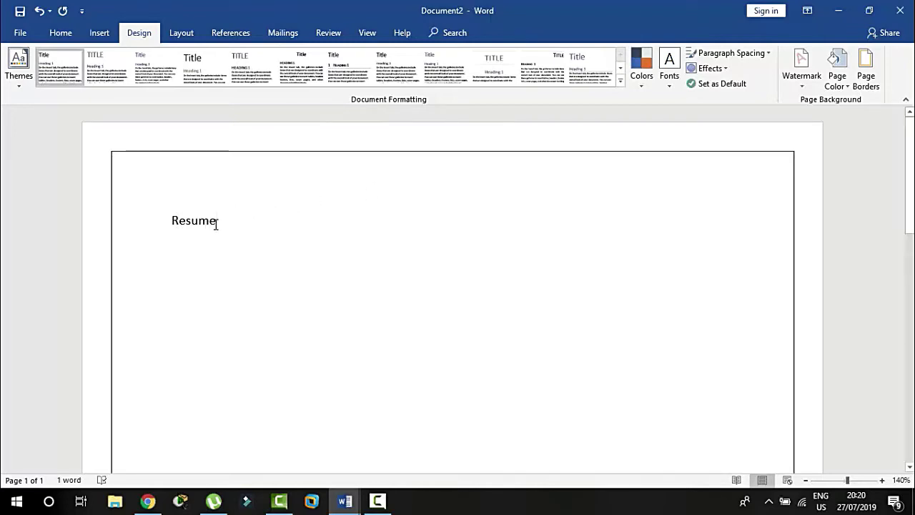
{"action": "left_click_drag", "start_coordinate": [215, 225], "coordinate": [165, 222]}
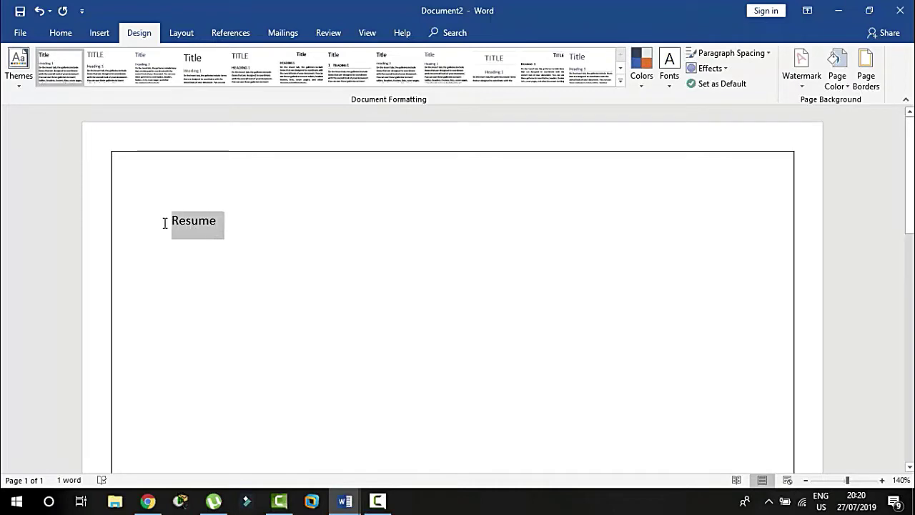
{"action": "left_click", "coordinate": [99, 36]}
{"action": "left_click", "coordinate": [70, 36]}
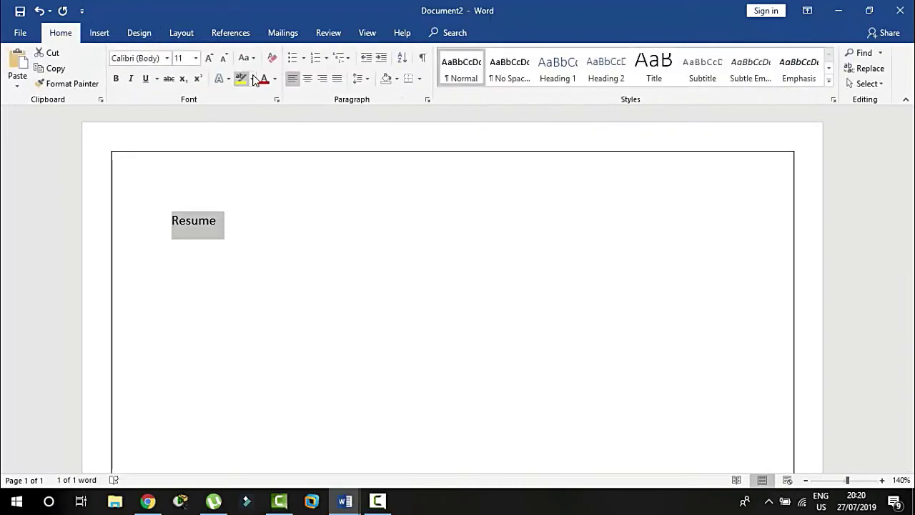
{"action": "left_click", "coordinate": [309, 79]}
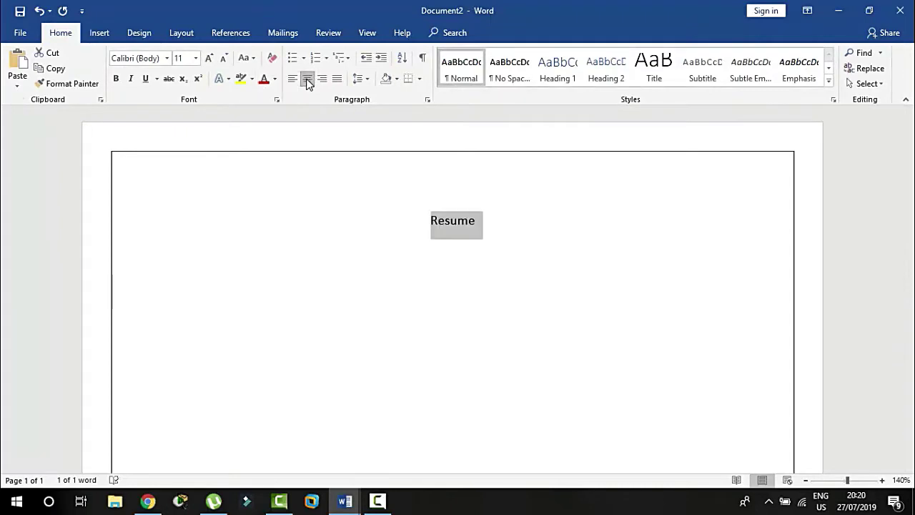
Step: Enlarge the Resume title to 24 pt and make it bold
{"action": "left_click", "coordinate": [209, 58]}
{"action": "left_click", "coordinate": [209, 58]}
{"action": "left_click", "coordinate": [209, 58]}
{"action": "left_click", "coordinate": [209, 59]}
{"action": "left_click", "coordinate": [209, 59]}
{"action": "left_click", "coordinate": [208, 58]}
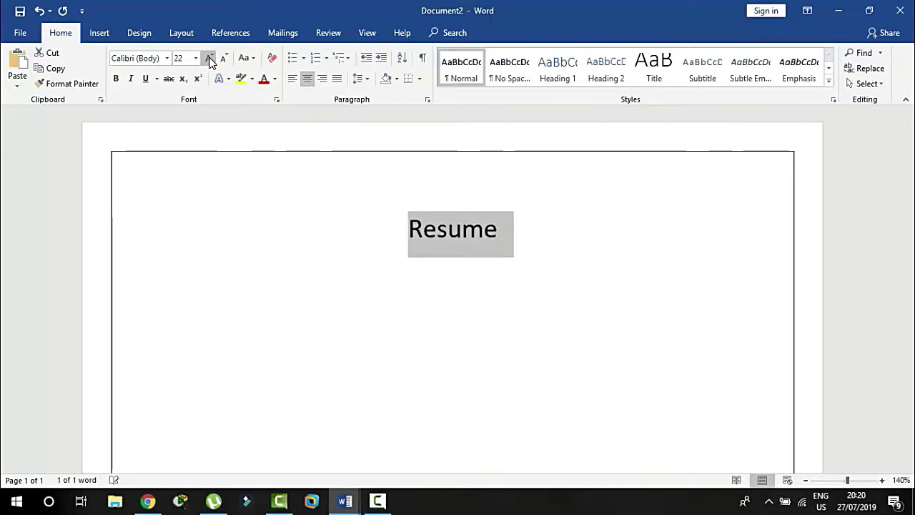
{"action": "left_click", "coordinate": [209, 59]}
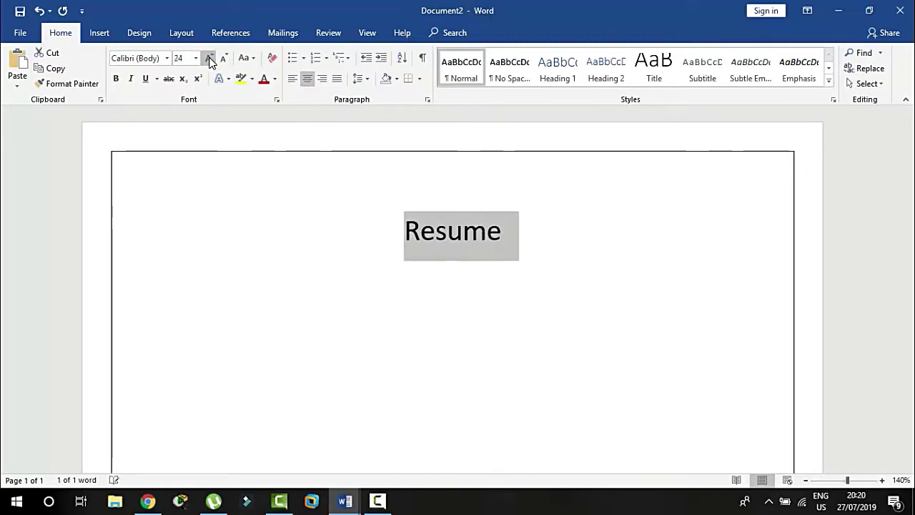
{"action": "left_click", "coordinate": [117, 80]}
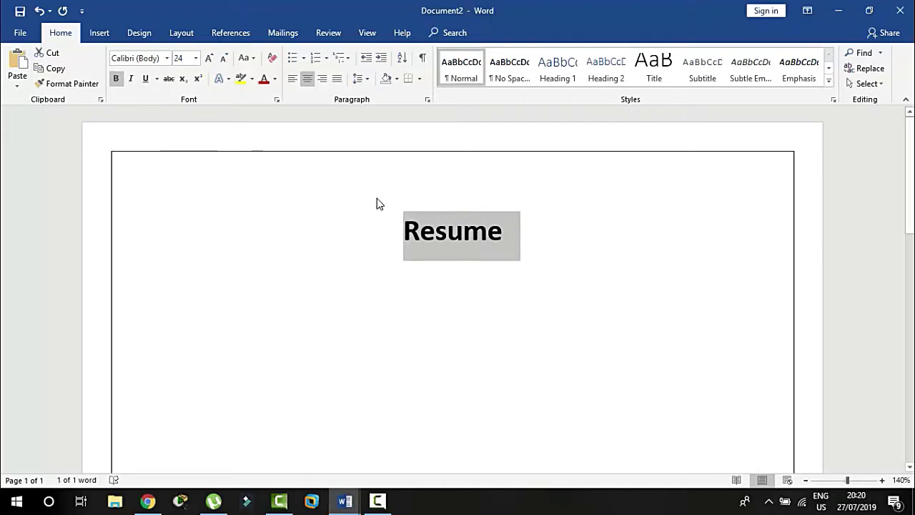
{"action": "left_click_drag", "start_coordinate": [505, 239], "coordinate": [403, 236]}
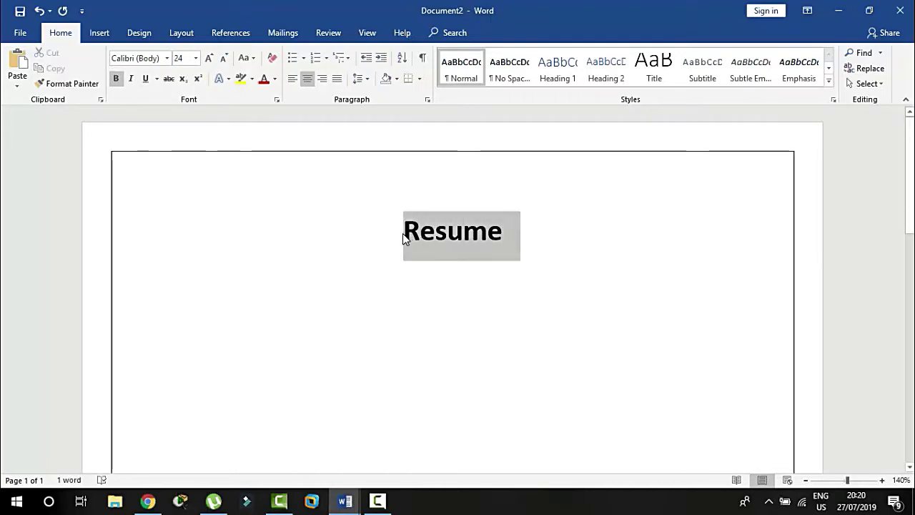
Step: Underline the Resume title and add an empty line beneath it
{"action": "left_click", "coordinate": [146, 79]}
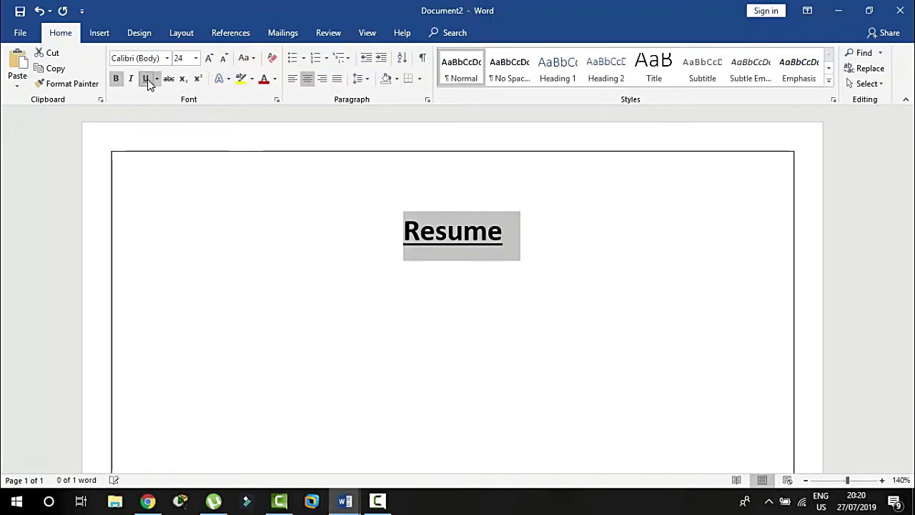
{"action": "left_click", "coordinate": [514, 230]}
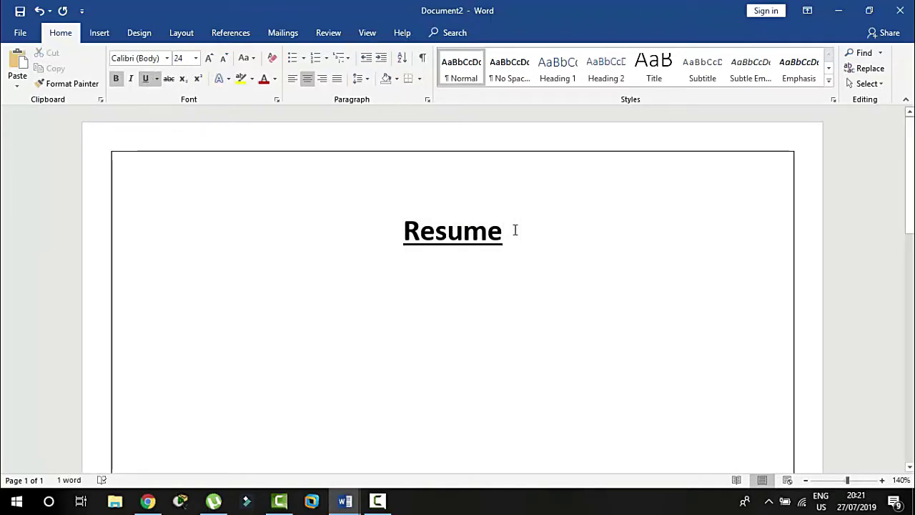
{"action": "key", "text": "Return"}
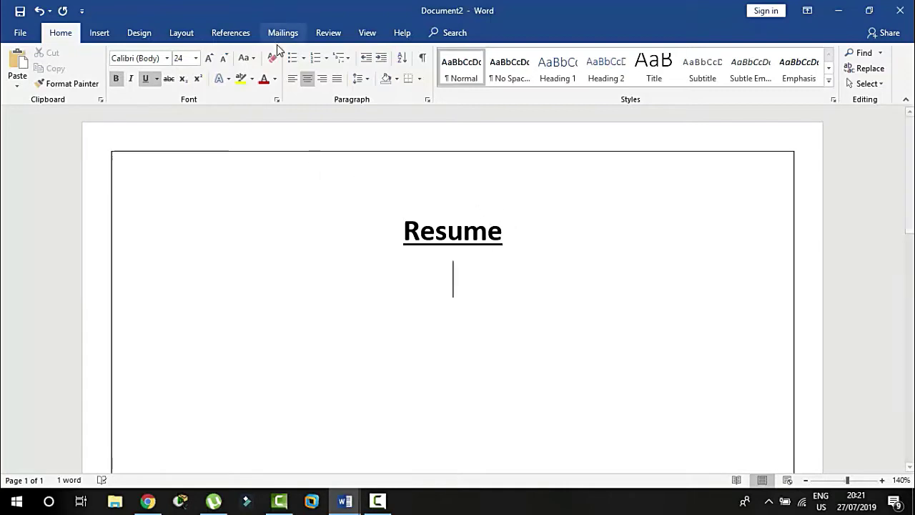
Step: Left-align the new line, set the font size to 18, and type the person's name
{"action": "left_click", "coordinate": [291, 78]}
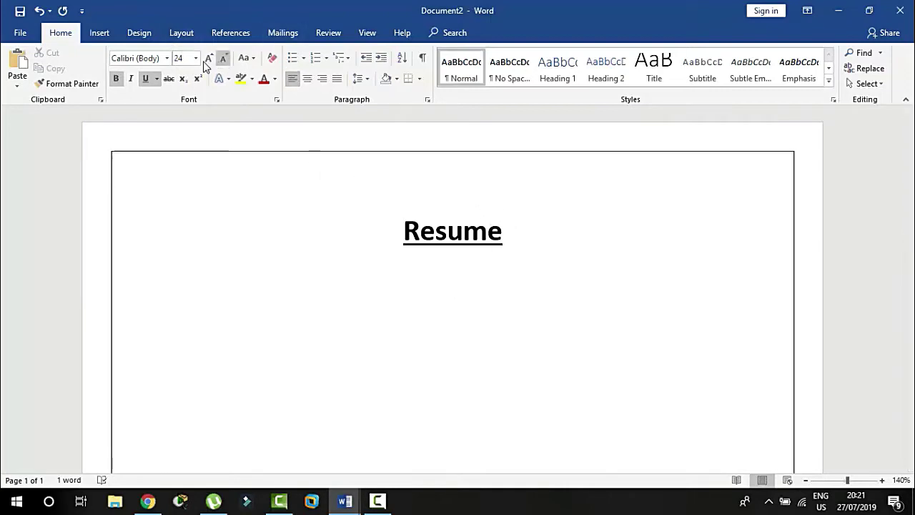
{"action": "left_click", "coordinate": [195, 59]}
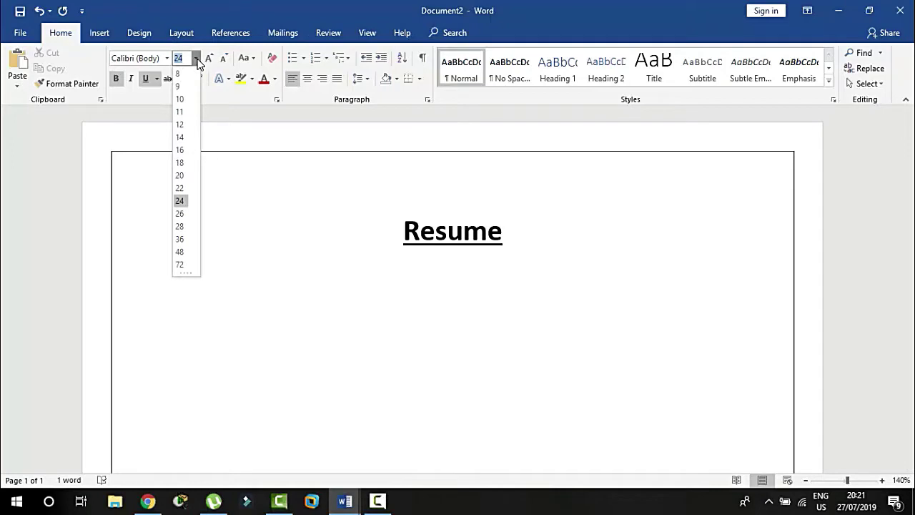
{"action": "left_click", "coordinate": [179, 175]}
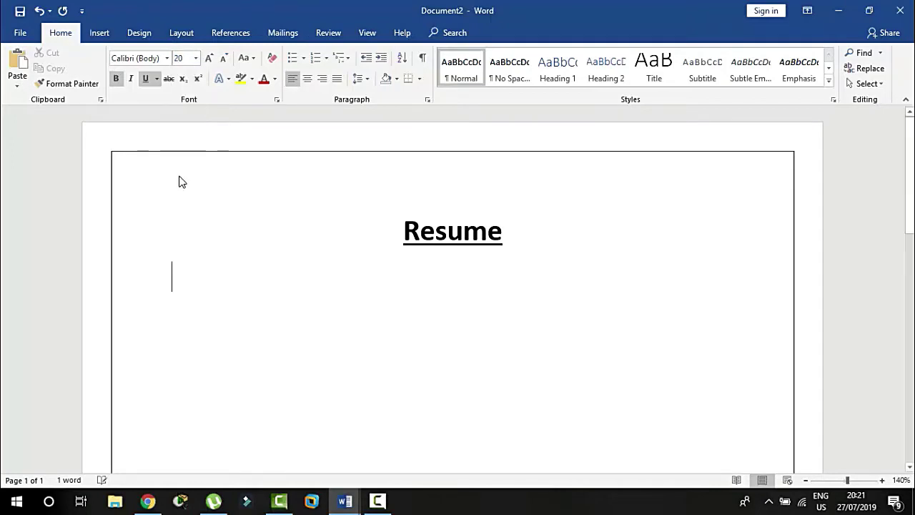
{"action": "left_click", "coordinate": [196, 58]}
{"action": "key", "text": "Escape"}
{"action": "type", "text": "18"}
{"action": "key", "text": "Return"}
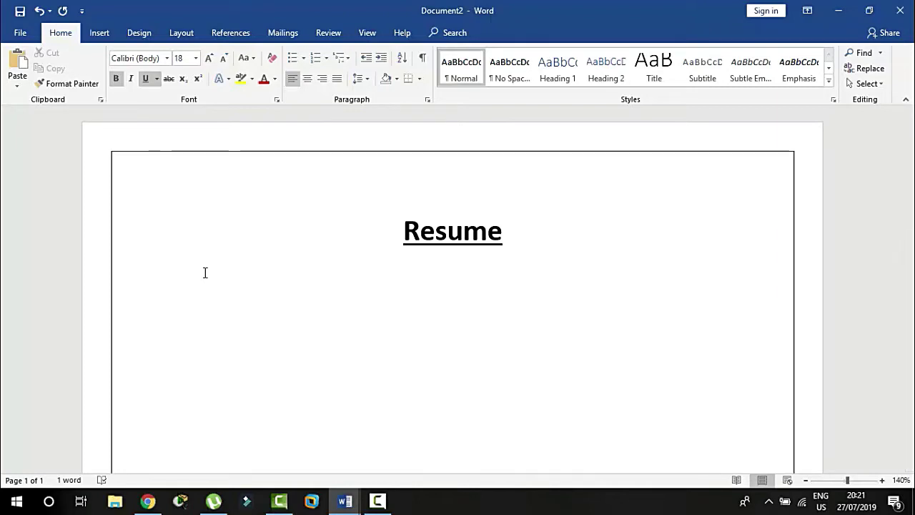
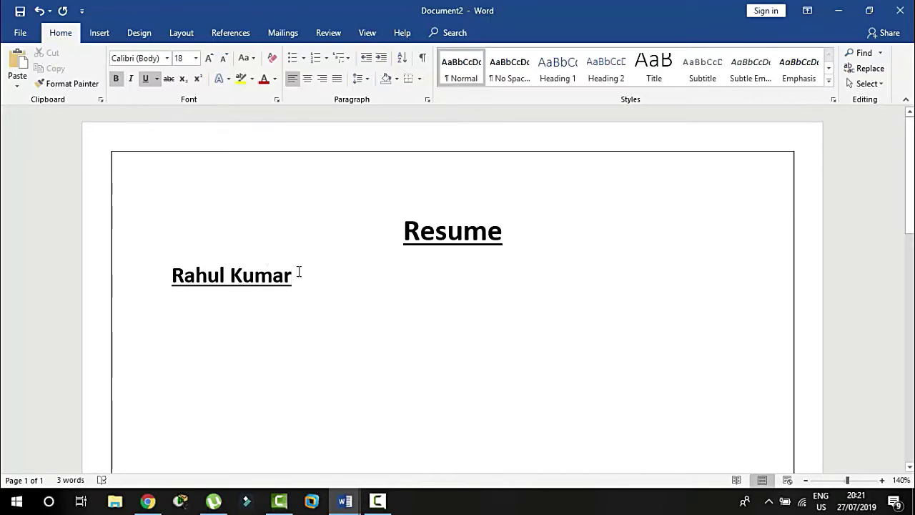
Step: Remove underline and bold from the name line, then start a new line below it
{"action": "left_click_drag", "start_coordinate": [299, 272], "coordinate": [170, 276]}
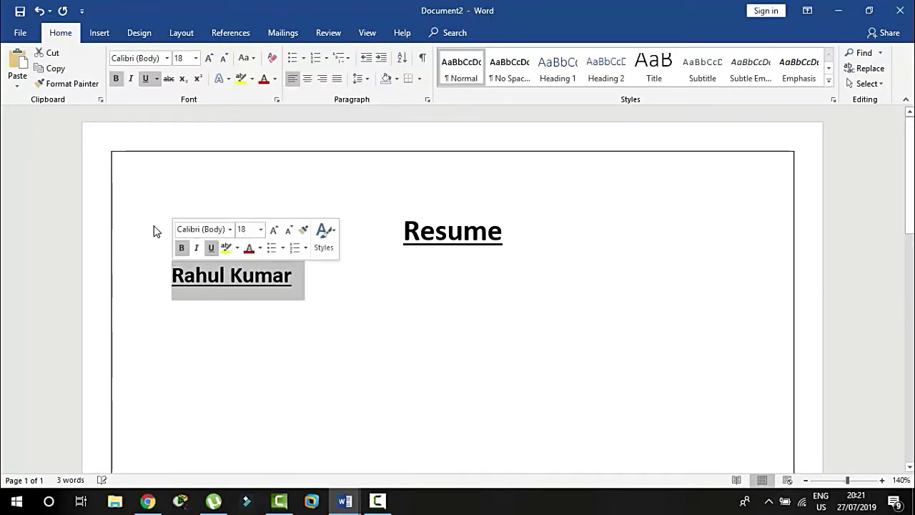
{"action": "left_click", "coordinate": [146, 79]}
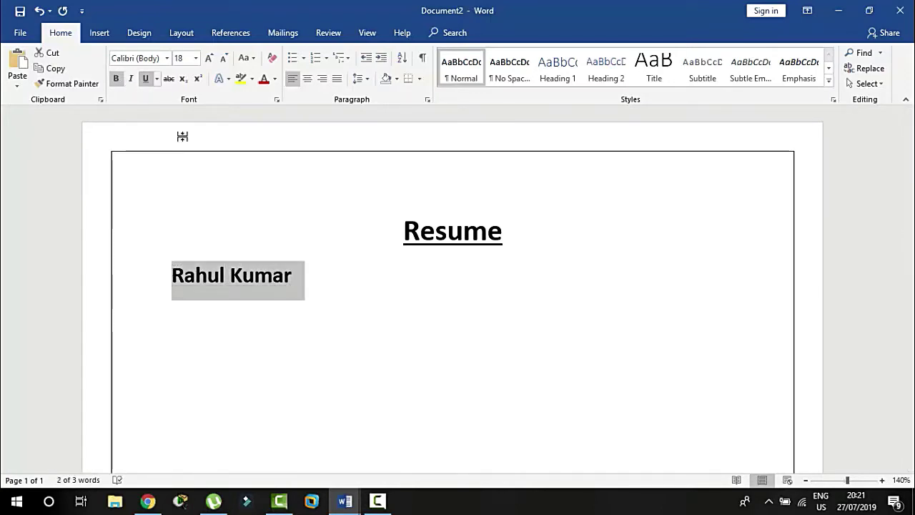
{"action": "left_click", "coordinate": [117, 80]}
{"action": "left_click", "coordinate": [293, 284]}
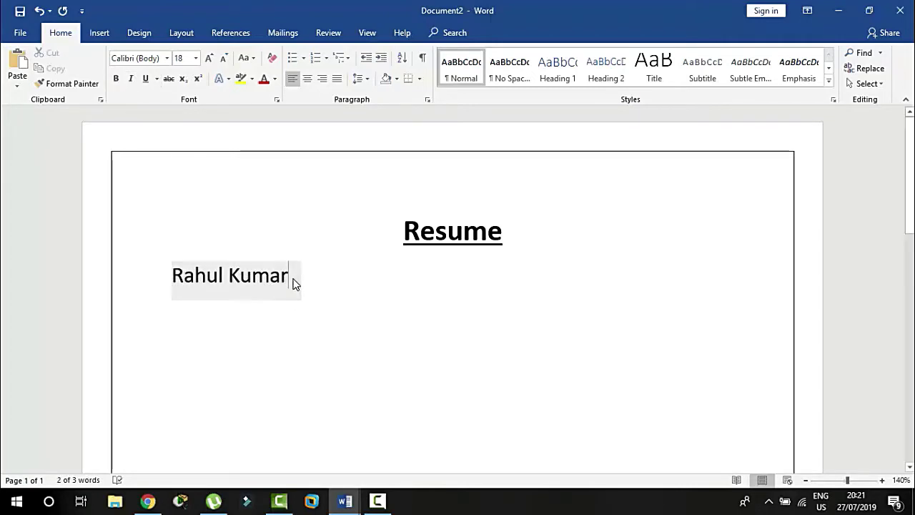
{"action": "key", "text": "Return"}
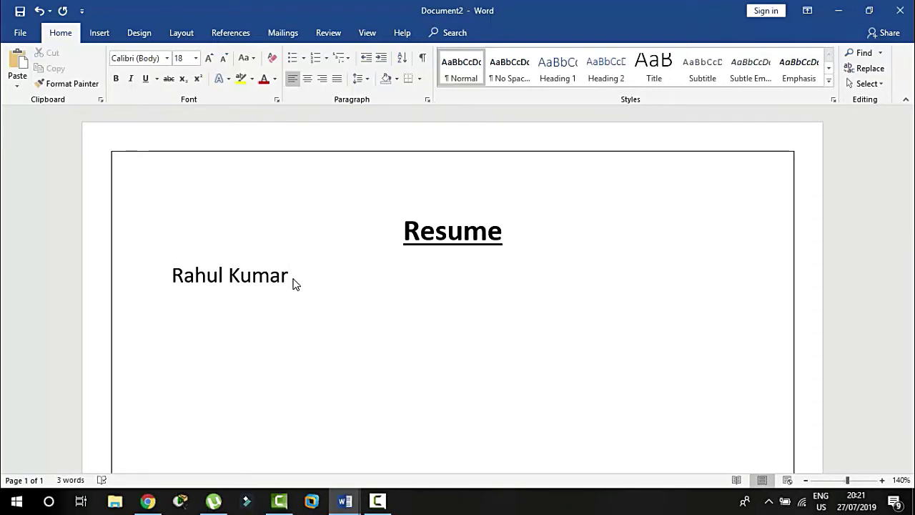
Step: Type the 'Address:-' label followed by the house number, area and city
{"action": "type", "text": "A"}
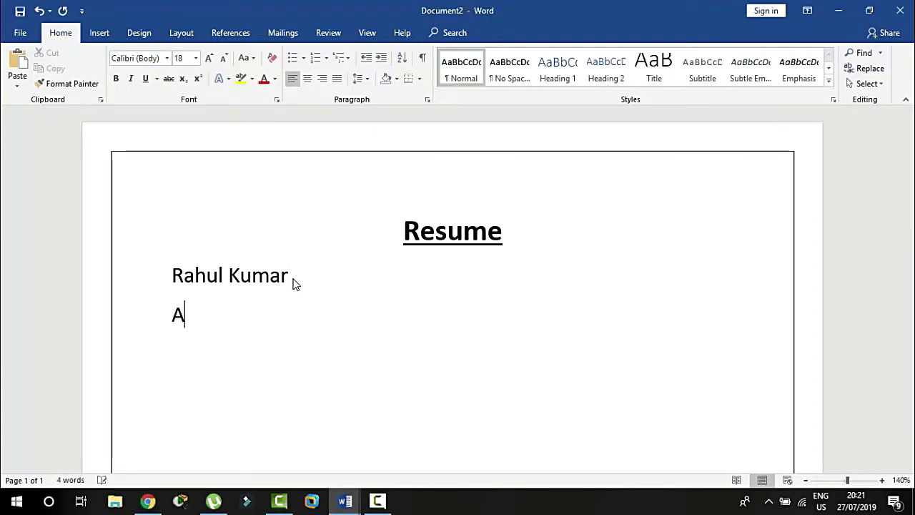
{"action": "type", "text": "ddress"}
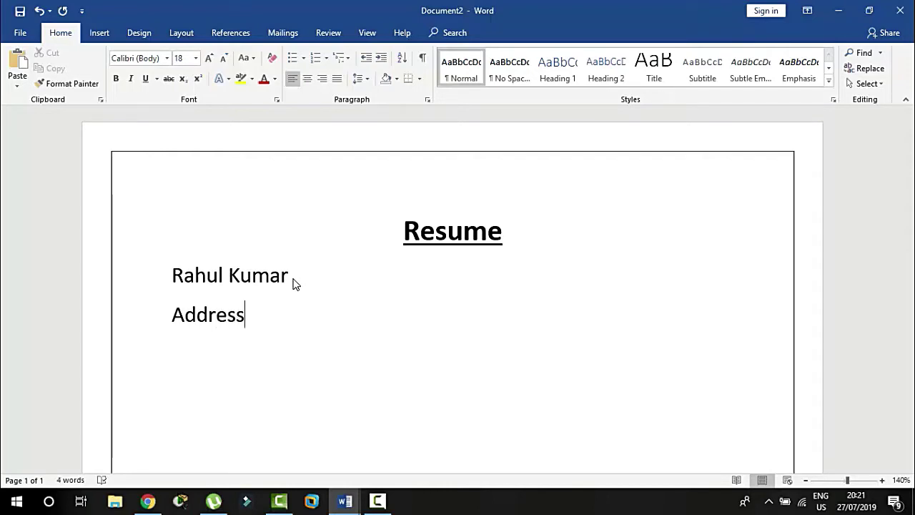
{"action": "type", "text": ":-"}
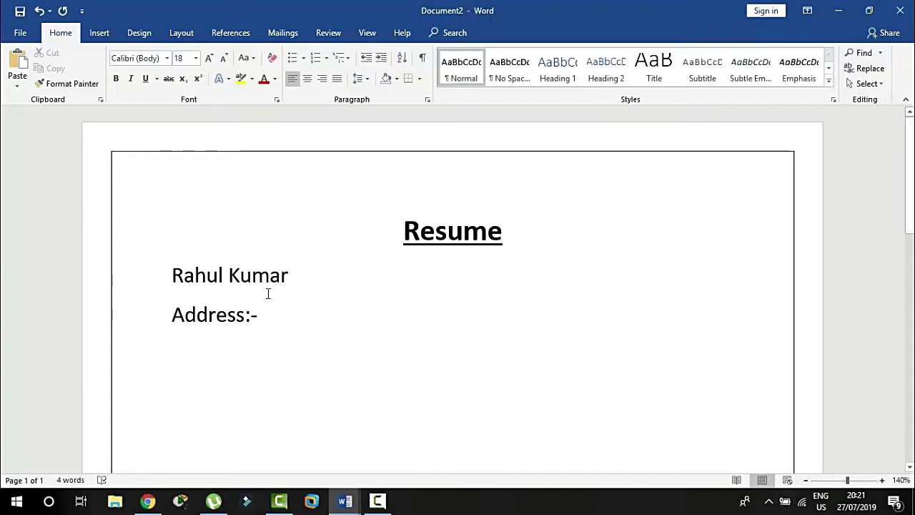
{"action": "type", "text": "h"}
{"action": "key", "text": "BackSpace"}
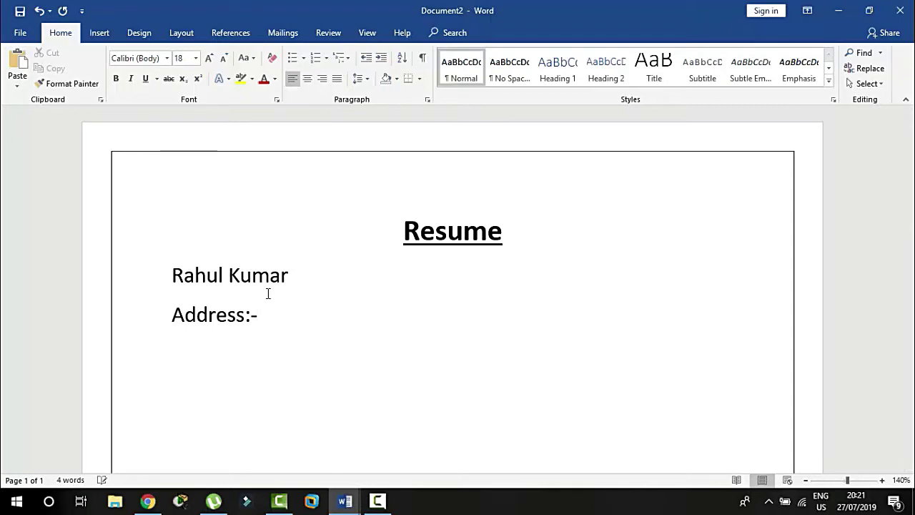
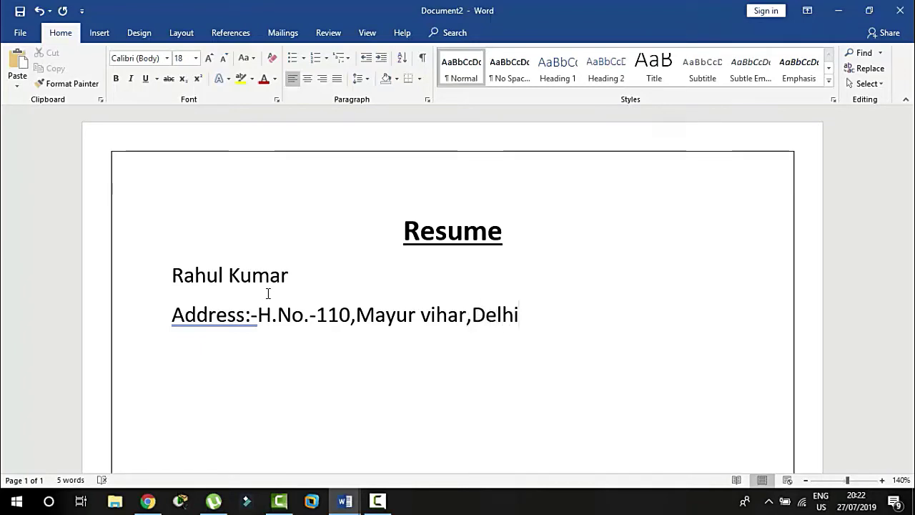
Step: On a new line below the address, type 'Contact:-' with a phone number, a '|' separator and an e-mail address
{"action": "key", "text": "Return"}
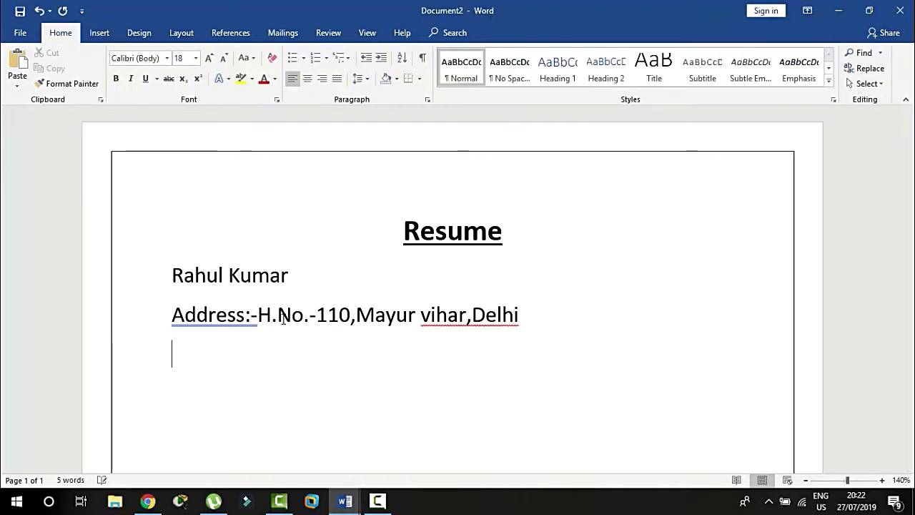
{"action": "type", "text": "C"}
{"action": "type", "text": "ontac"}
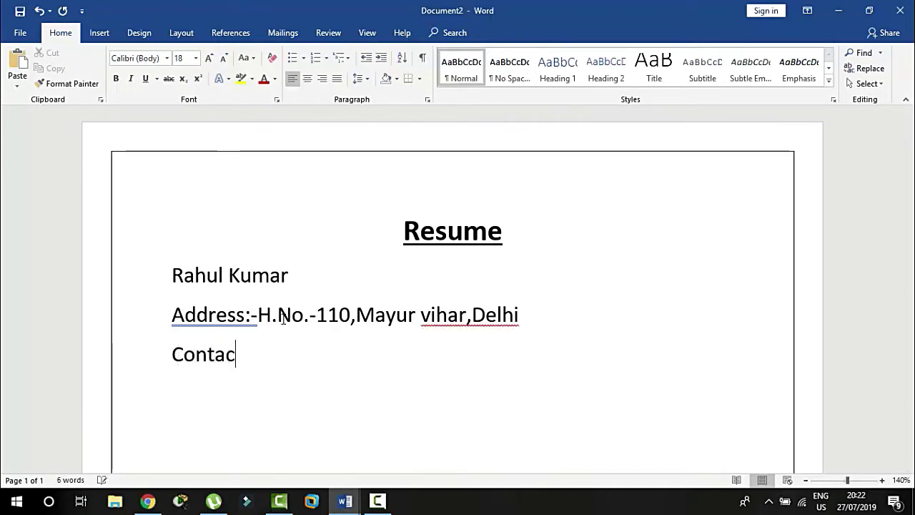
{"action": "type", "text": "t:-"}
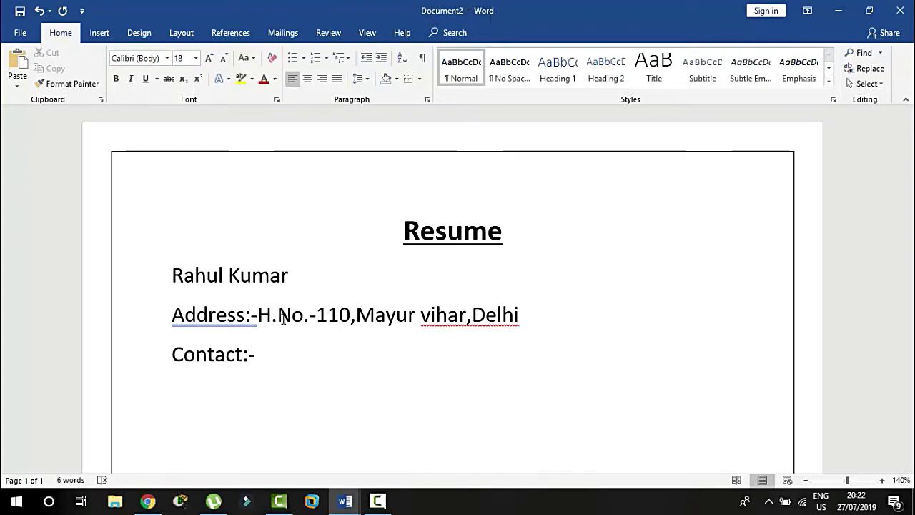
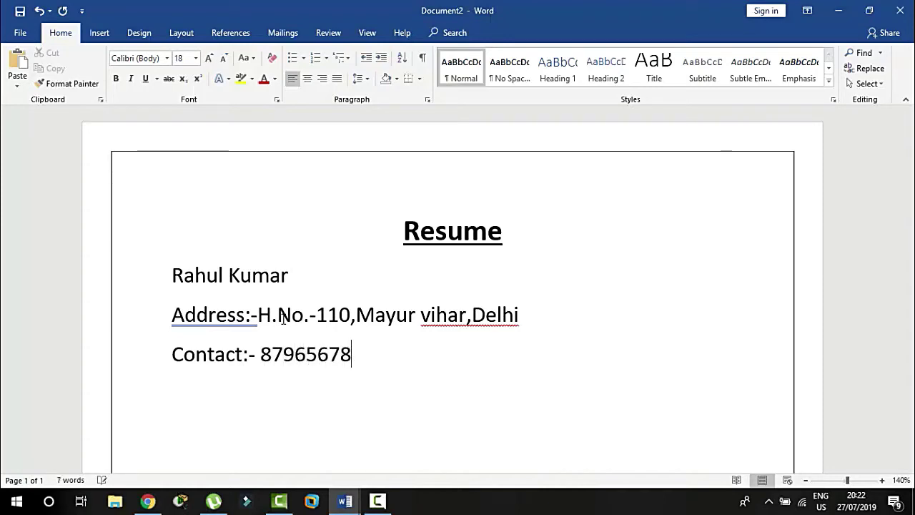
{"action": "type", "text": " | "}
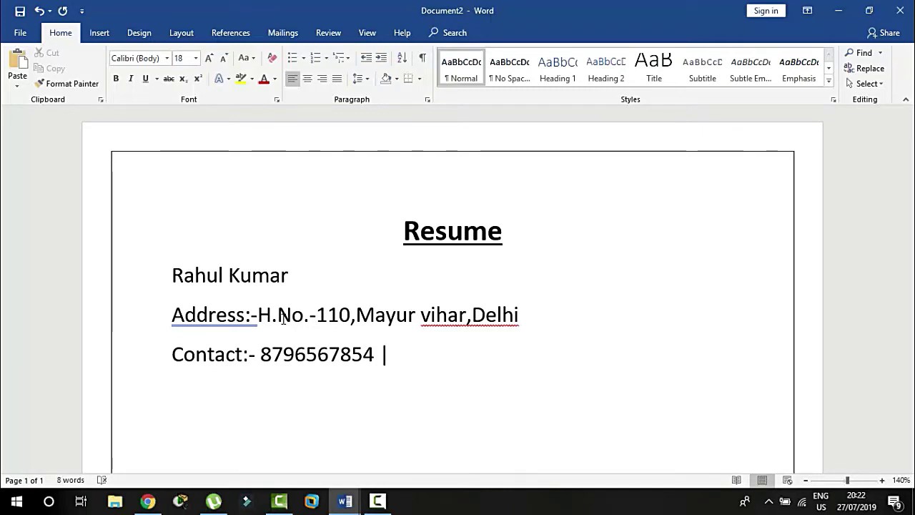
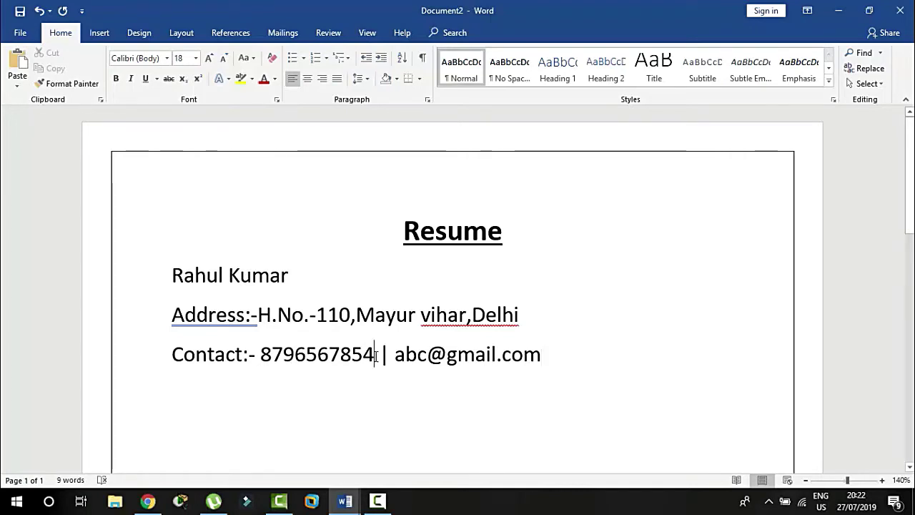
Step: Shrink the address and contact lines from 18 pt to 14 pt with Decrease Font Size
{"action": "left_click", "coordinate": [375, 355]}
{"action": "left_click_drag", "start_coordinate": [173, 315], "coordinate": [295, 359]}
{"action": "left_click_drag", "start_coordinate": [363, 360], "coordinate": [547, 359]}
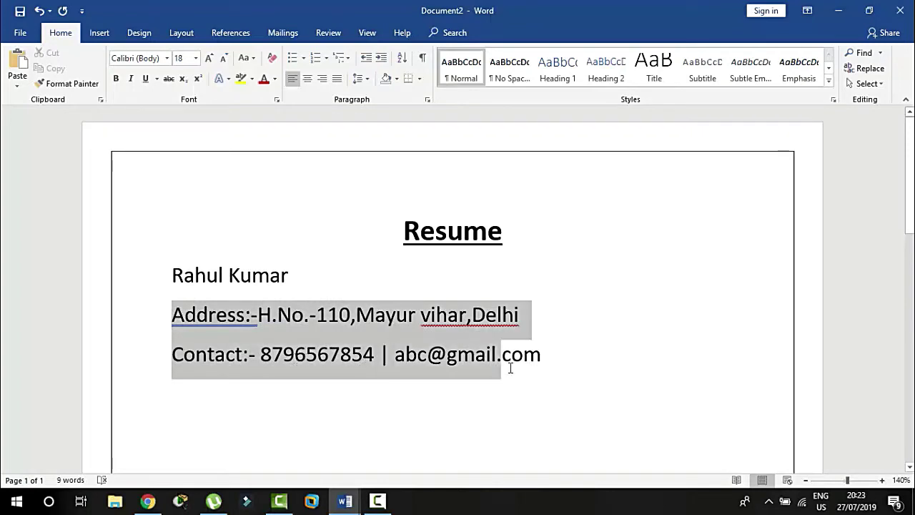
{"action": "left_click", "coordinate": [223, 58]}
{"action": "left_click", "coordinate": [224, 58]}
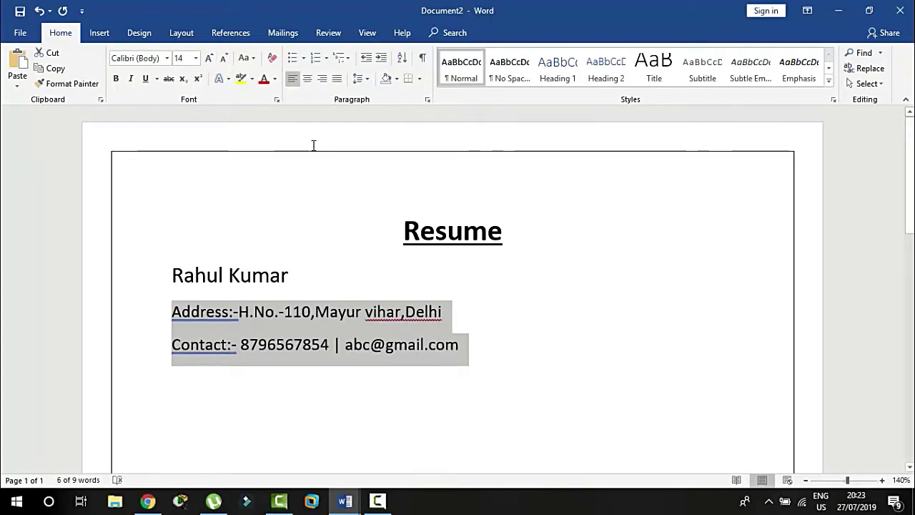
{"action": "left_click", "coordinate": [171, 275]}
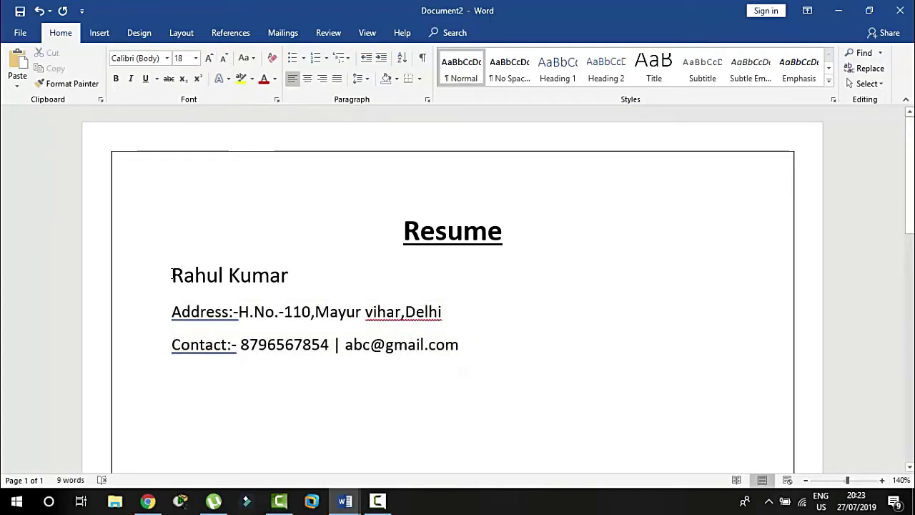
Step: Set Spacing After to 0 pt for the name, address and contact paragraphs
{"action": "left_click_drag", "start_coordinate": [171, 274], "coordinate": [459, 339]}
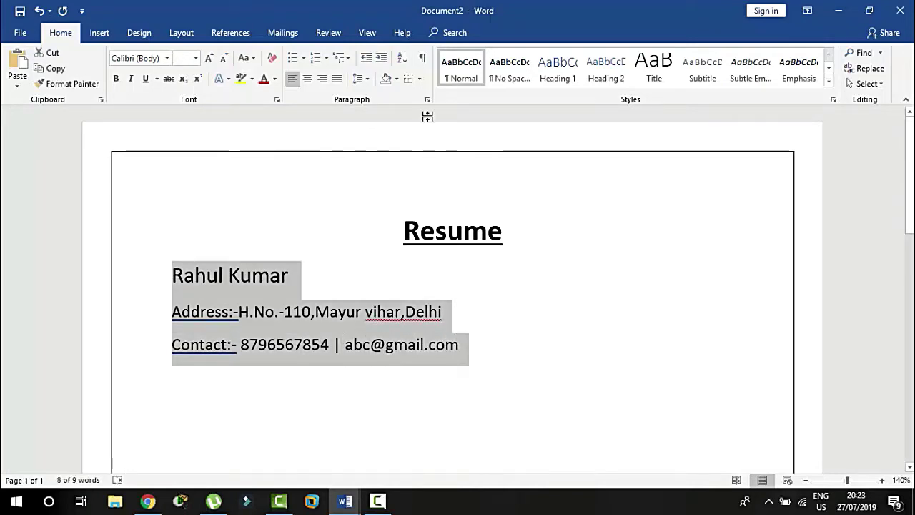
{"action": "left_click", "coordinate": [368, 80]}
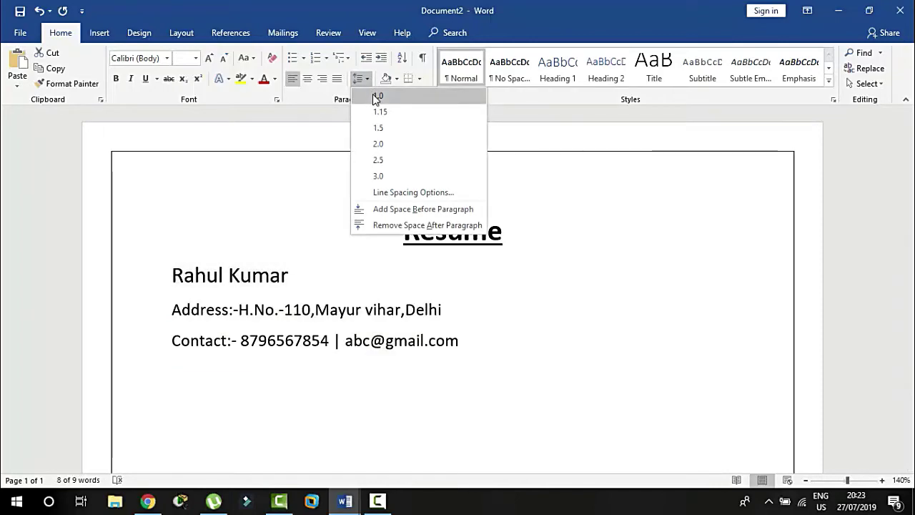
{"action": "left_click", "coordinate": [391, 193]}
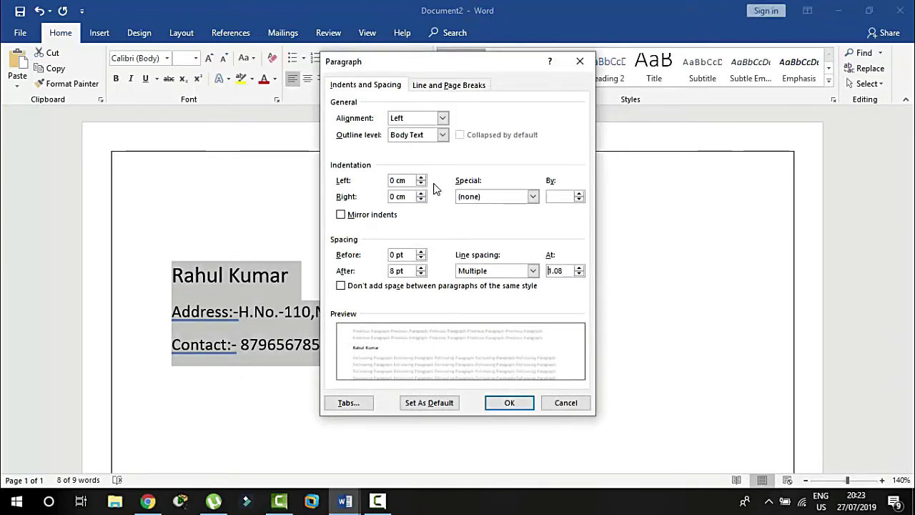
{"action": "left_click", "coordinate": [421, 275]}
{"action": "left_click", "coordinate": [421, 275]}
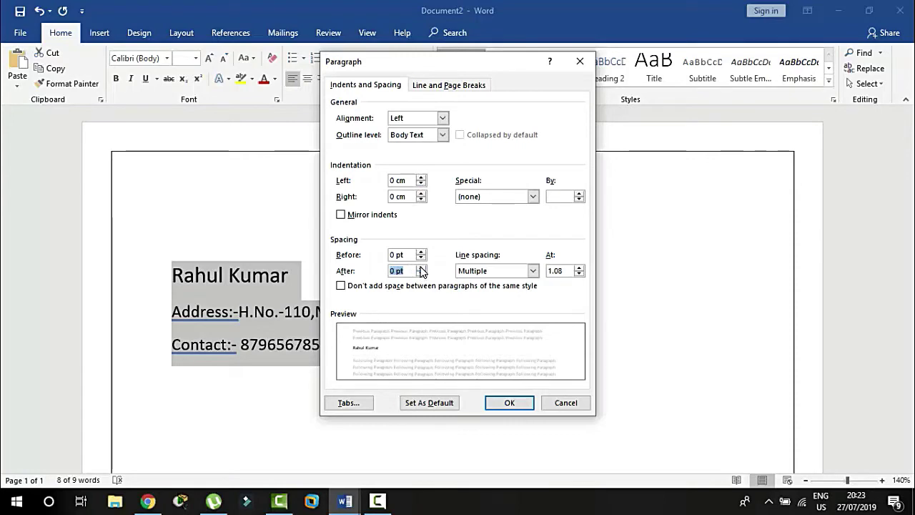
{"action": "left_click", "coordinate": [498, 404]}
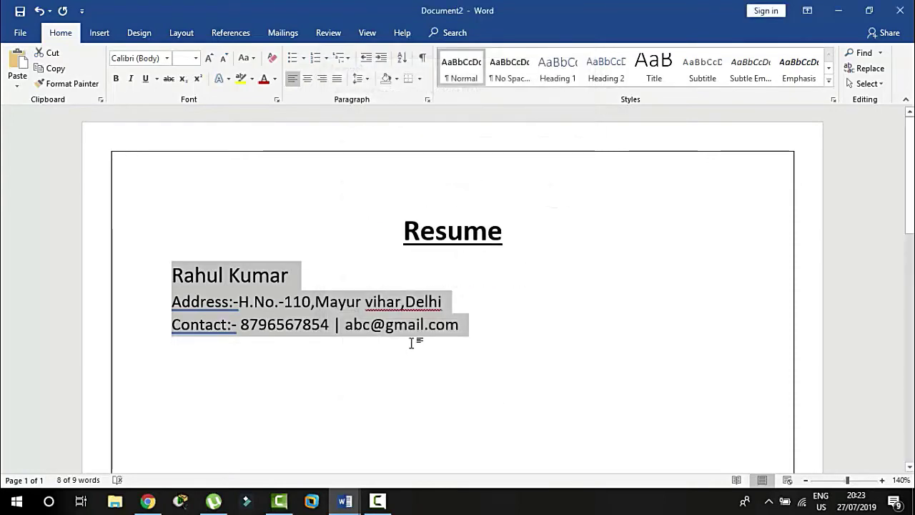
{"action": "left_click", "coordinate": [467, 310]}
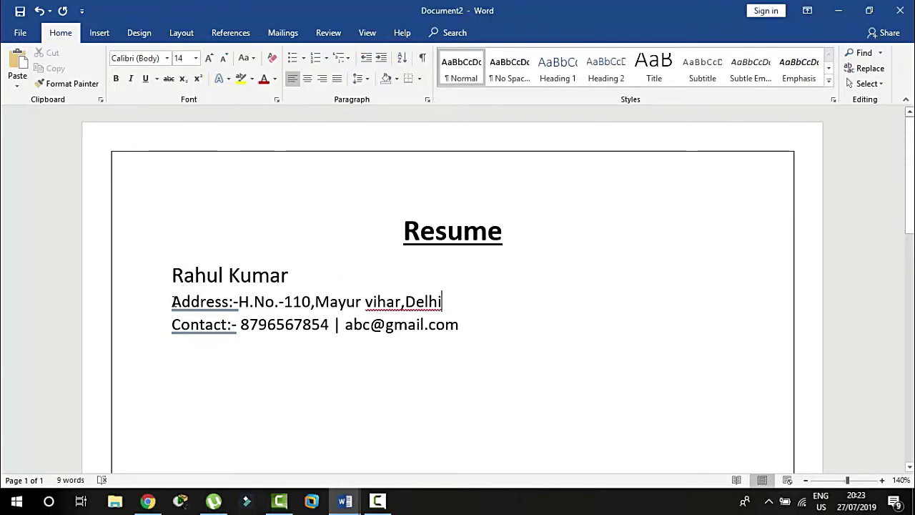
Step: Reduce the address and contact lines to 12 pt, then go to the Insert tab
{"action": "mouse_move", "coordinate": [173, 301]}
{"action": "left_mouse_down"}
{"action": "mouse_move", "coordinate": [492, 311]}
{"action": "mouse_move", "coordinate": [482, 322]}
{"action": "left_mouse_up"}
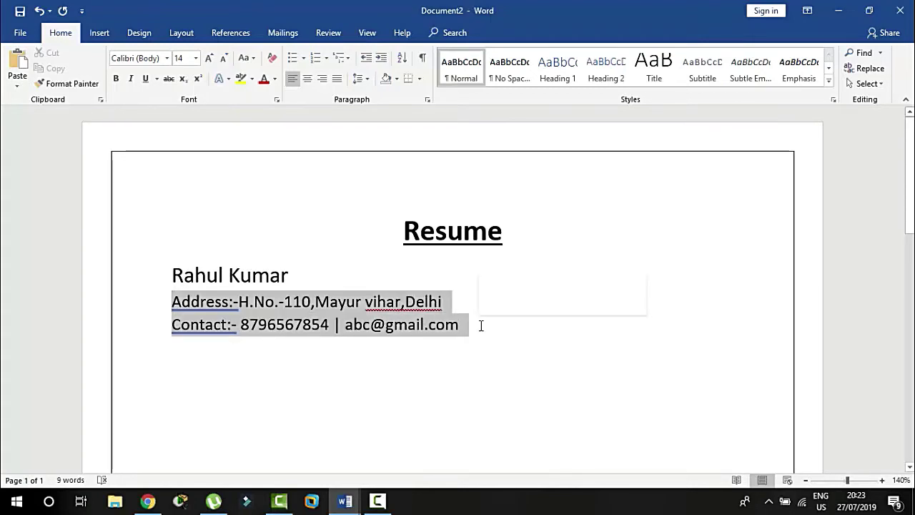
{"action": "left_click", "coordinate": [223, 58]}
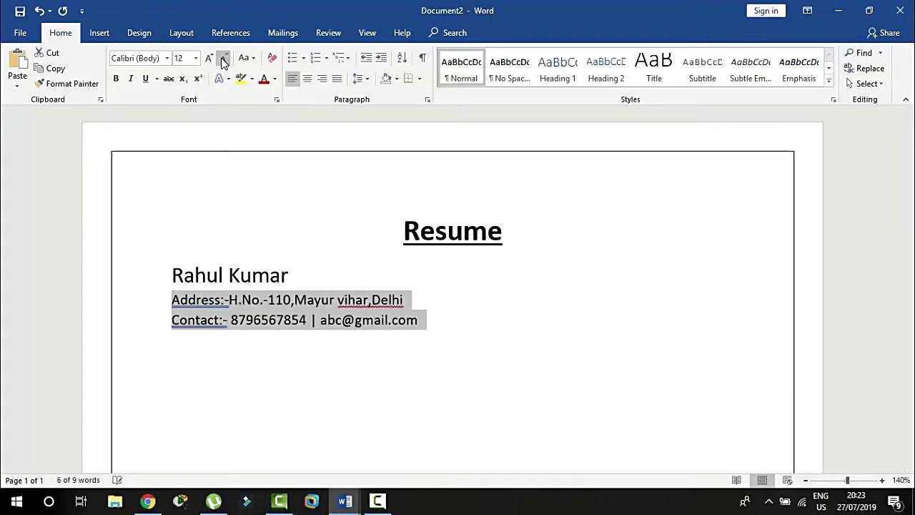
{"action": "left_click", "coordinate": [443, 319]}
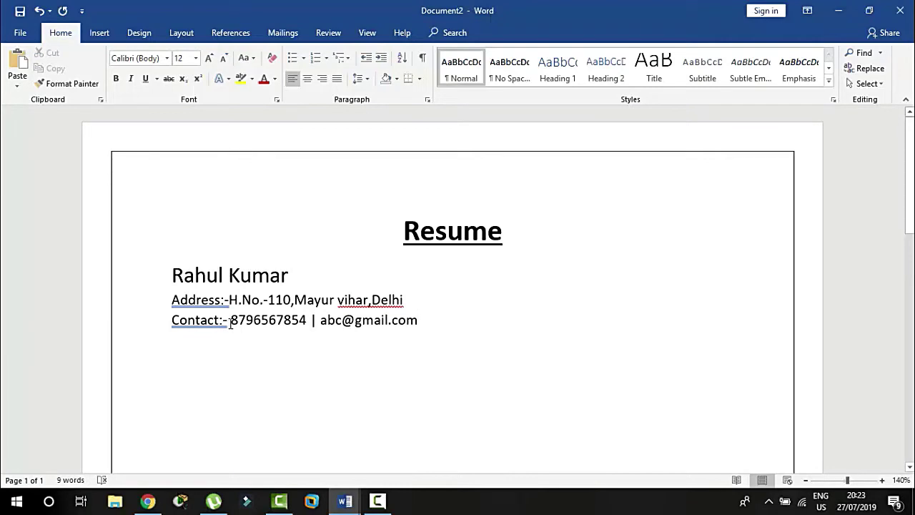
{"action": "left_click", "coordinate": [102, 32]}
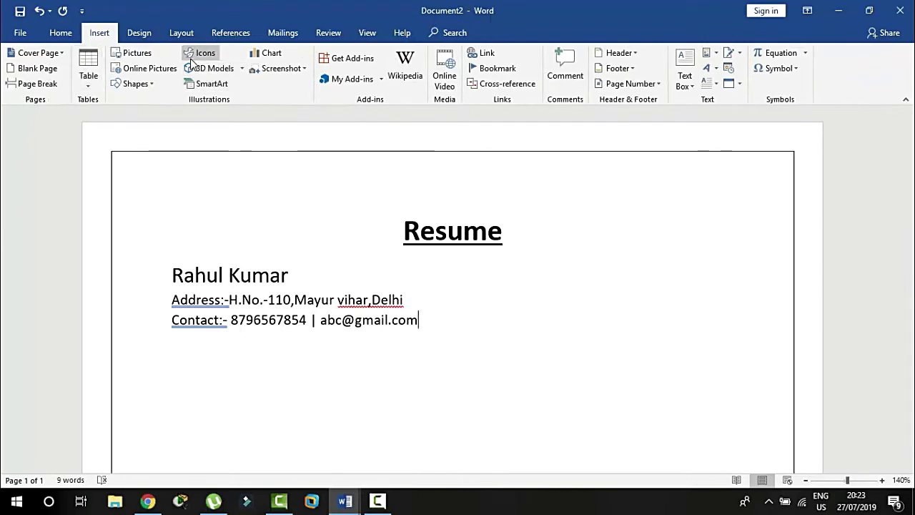
Step: Draw a black horizontal line across the page just below the contact line
{"action": "left_click", "coordinate": [150, 84]}
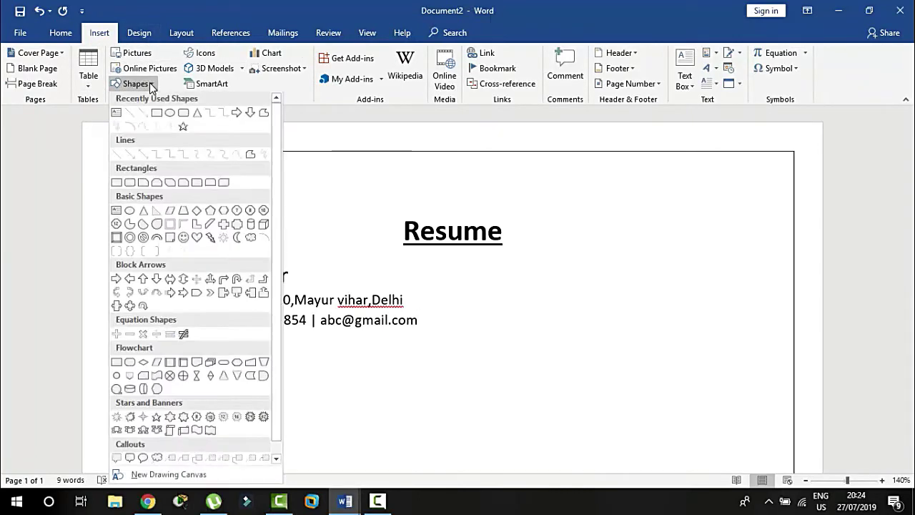
{"action": "left_click", "coordinate": [133, 118]}
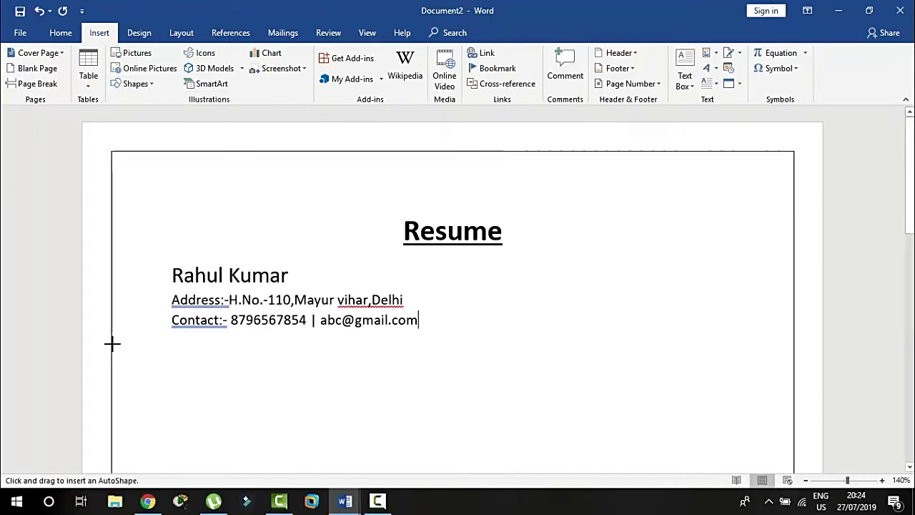
{"action": "mouse_move", "coordinate": [112, 344]}
{"action": "left_mouse_down"}
{"action": "mouse_move", "coordinate": [485, 326]}
{"action": "mouse_move", "coordinate": [582, 342]}
{"action": "left_mouse_up"}
{"action": "left_click_drag", "start_coordinate": [654, 337], "coordinate": [794, 338]}
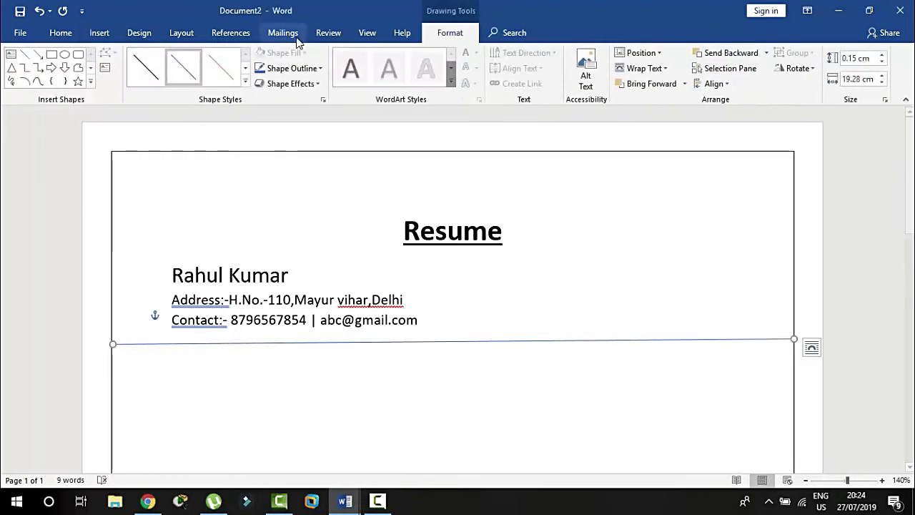
{"action": "left_click", "coordinate": [147, 72]}
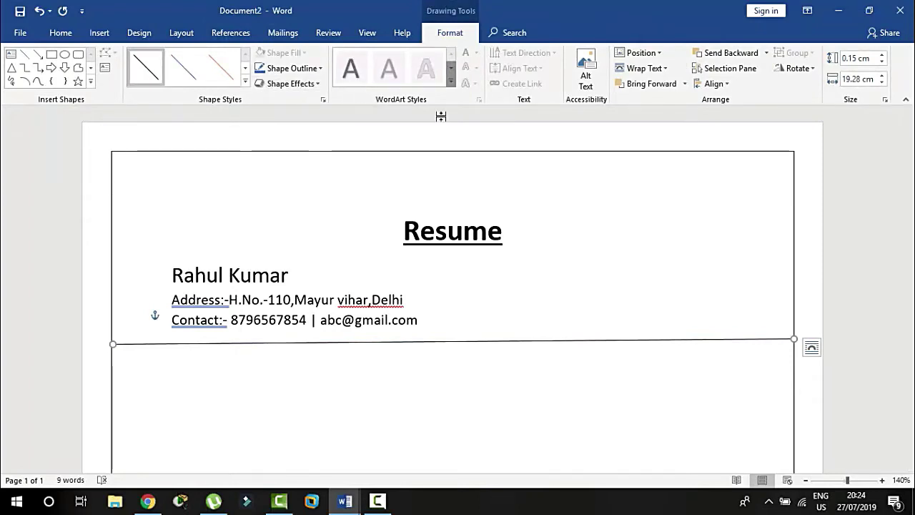
{"action": "left_click", "coordinate": [557, 219]}
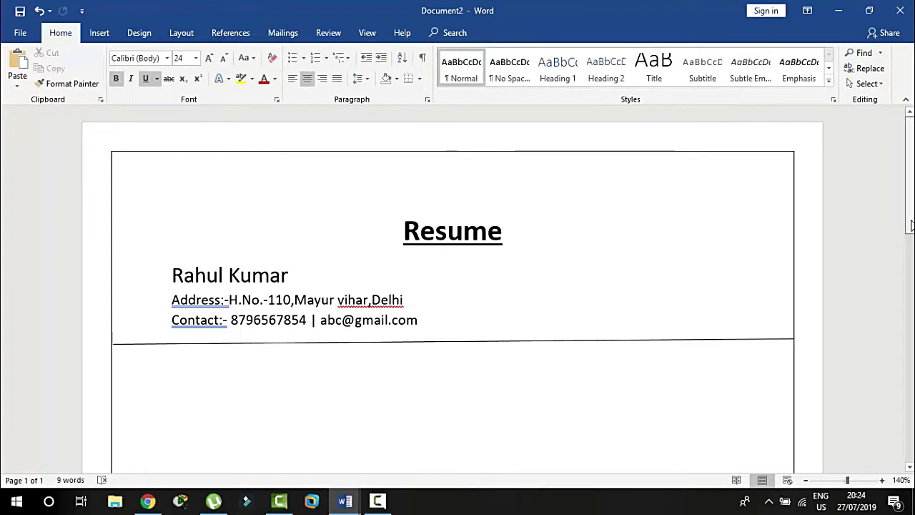
{"action": "left_click_drag", "start_coordinate": [910, 226], "coordinate": [901, 265]}
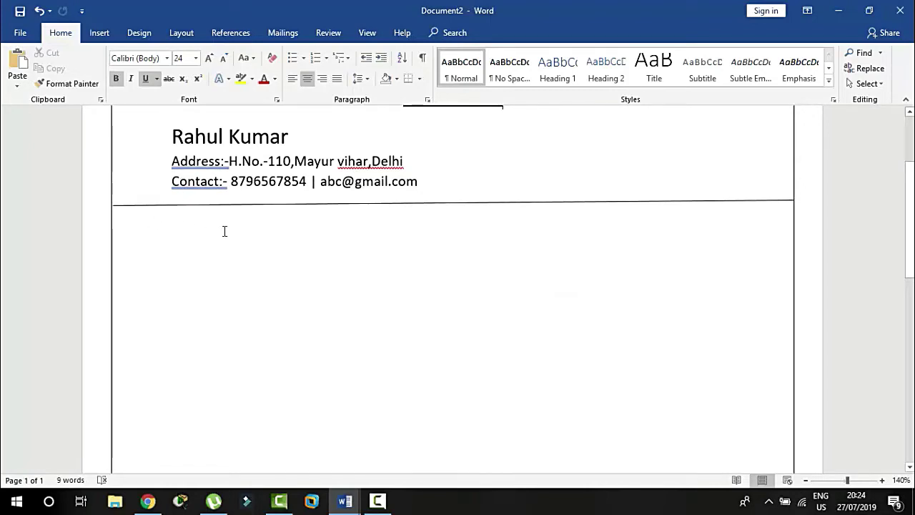
Step: Type the heading 'Career Objective' on the empty line below the divider
{"action": "left_click", "coordinate": [133, 227]}
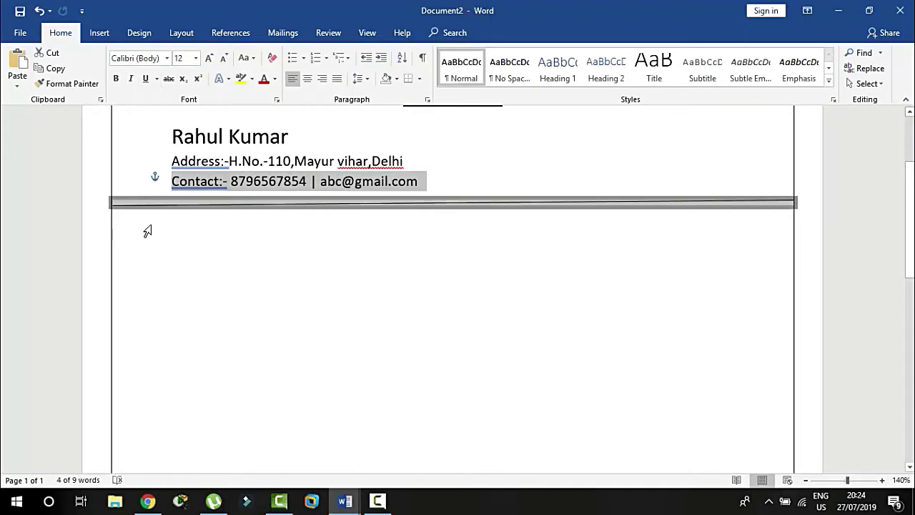
{"action": "left_click", "coordinate": [188, 239]}
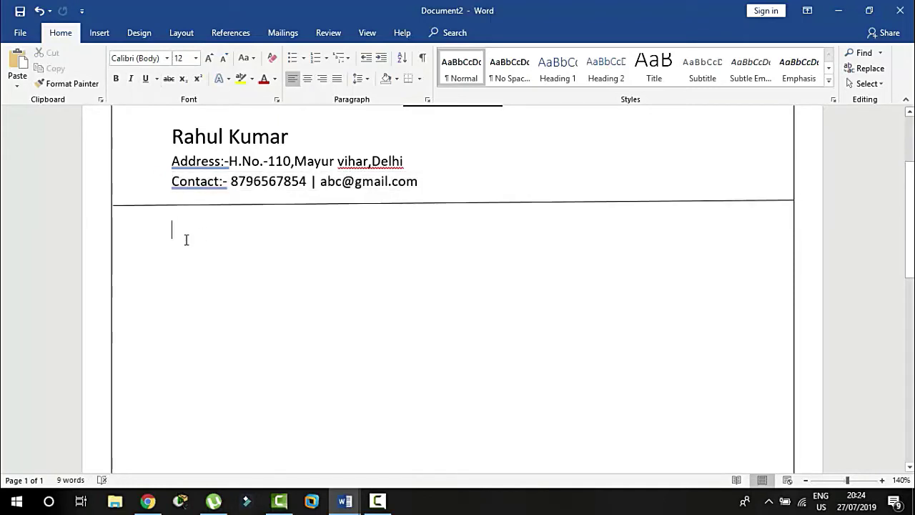
{"action": "type", "text": "C"}
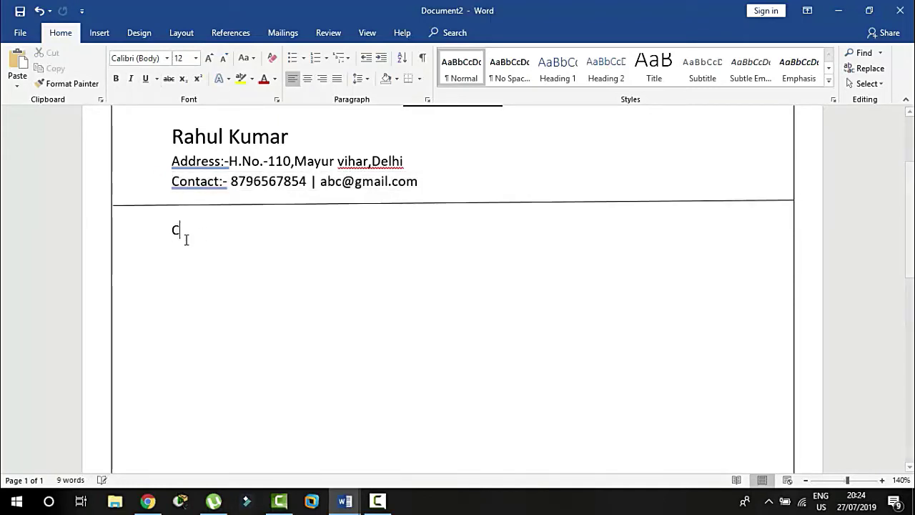
{"action": "type", "text": "ar"}
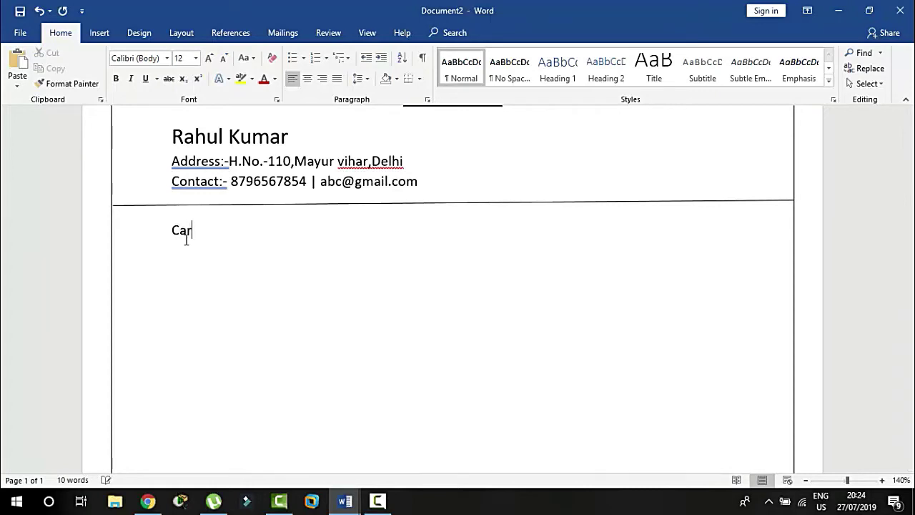
{"action": "type", "text": "eer "}
{"action": "type", "text": "ZO"}
{"action": "key", "text": "BackSpace"}
{"action": "key", "text": "BackSpace"}
{"action": "type", "text": "O"}
{"action": "type", "text": "b"}
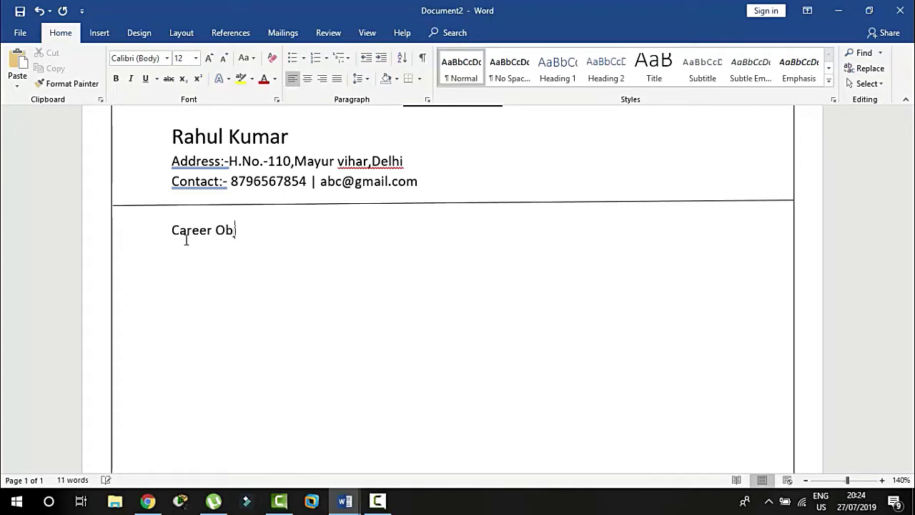
{"action": "type", "text": "jectiv"}
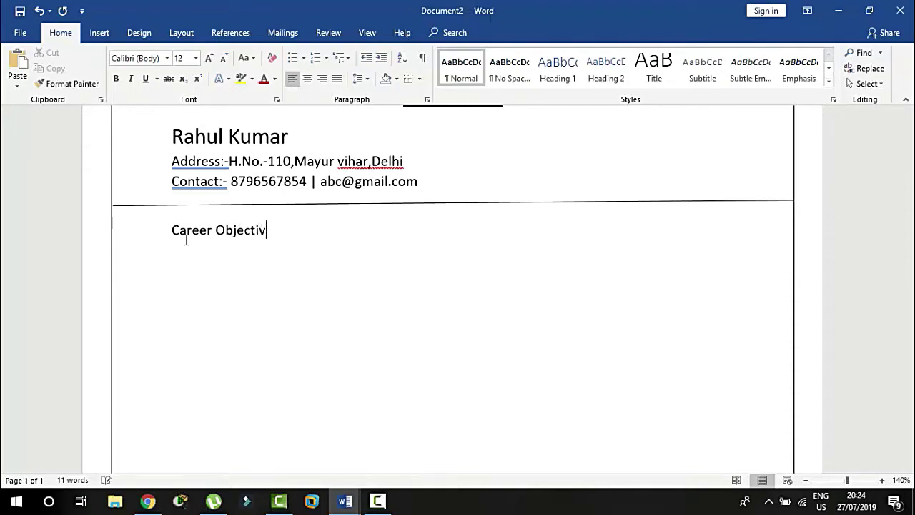
{"action": "type", "text": "e"}
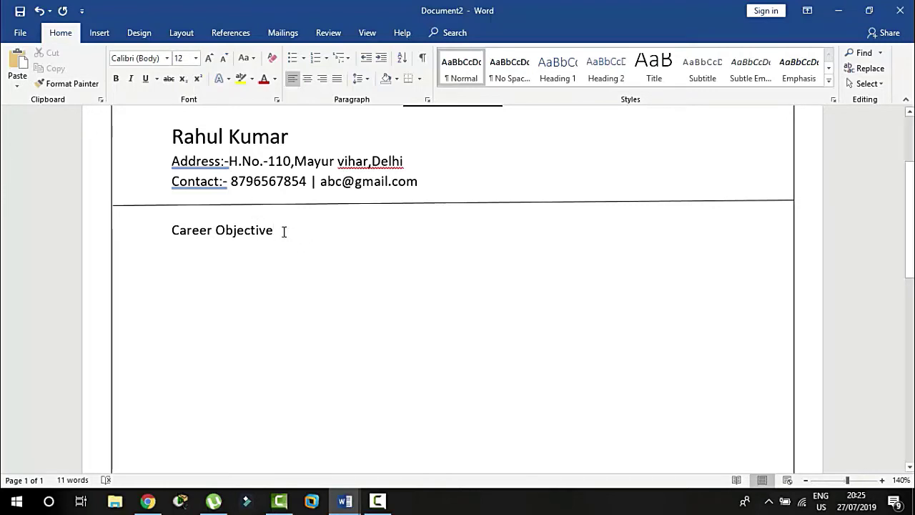
Step: Make the Career Objective heading bold
{"action": "left_click_drag", "start_coordinate": [282, 230], "coordinate": [142, 239]}
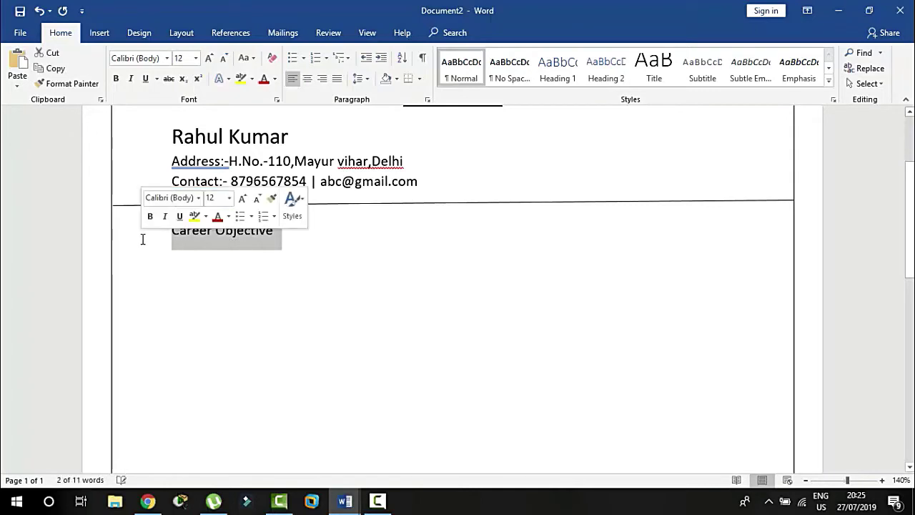
{"action": "left_click", "coordinate": [119, 81]}
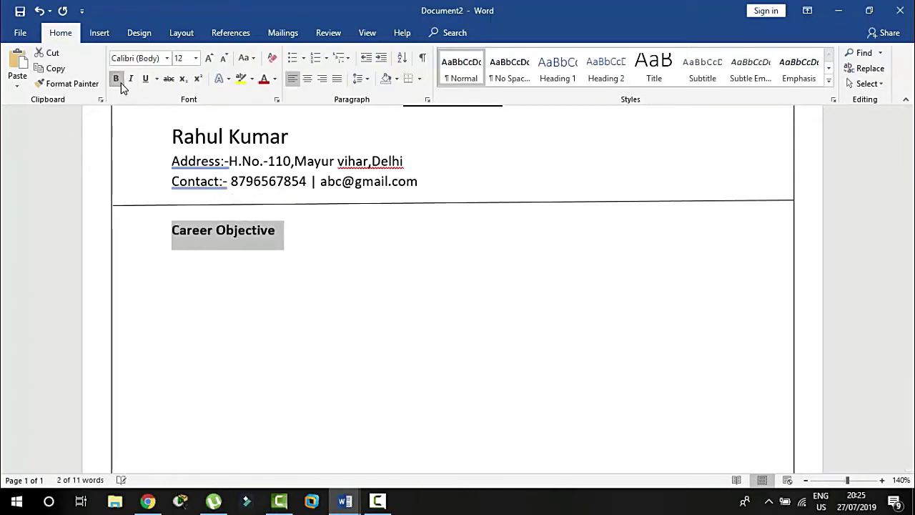
{"action": "left_click", "coordinate": [298, 408]}
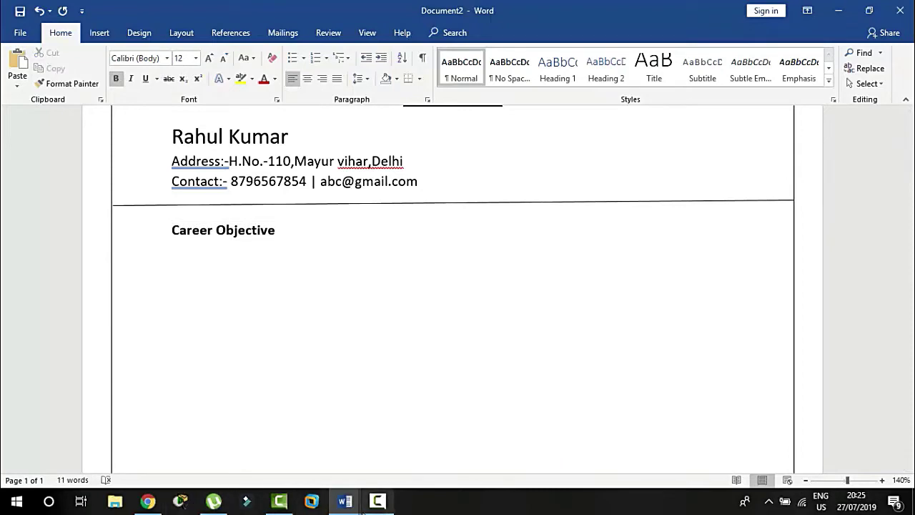
{"action": "left_click", "coordinate": [348, 501]}
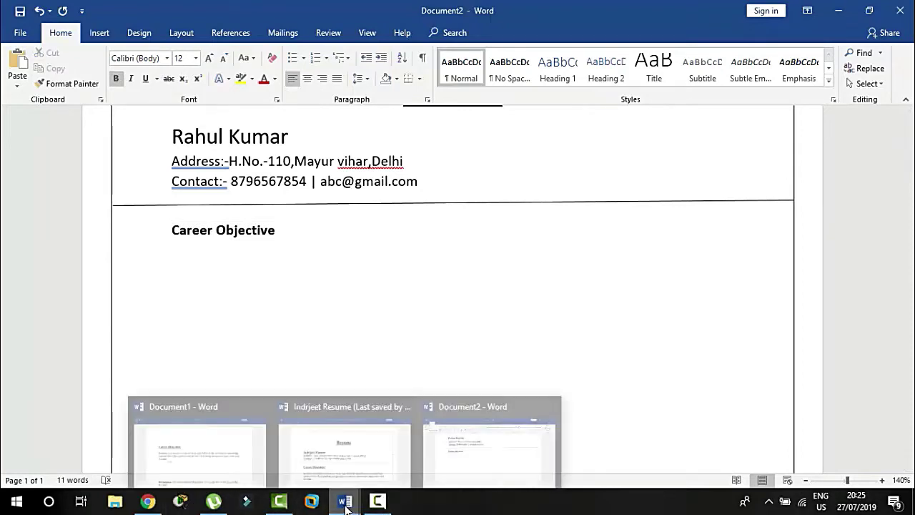
Step: Select the objective paragraph in Document1, then return to Document2 below the heading
{"action": "left_click", "coordinate": [223, 464]}
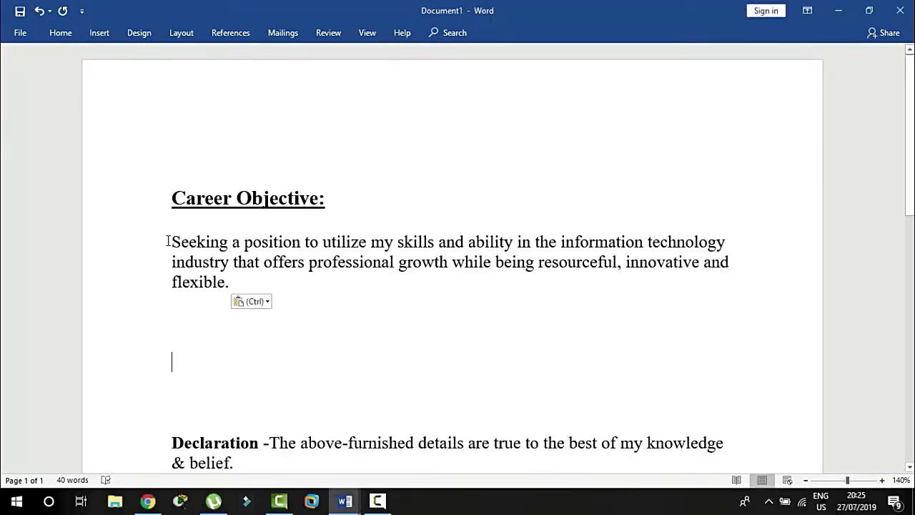
{"action": "left_click_drag", "start_coordinate": [168, 241], "coordinate": [232, 302]}
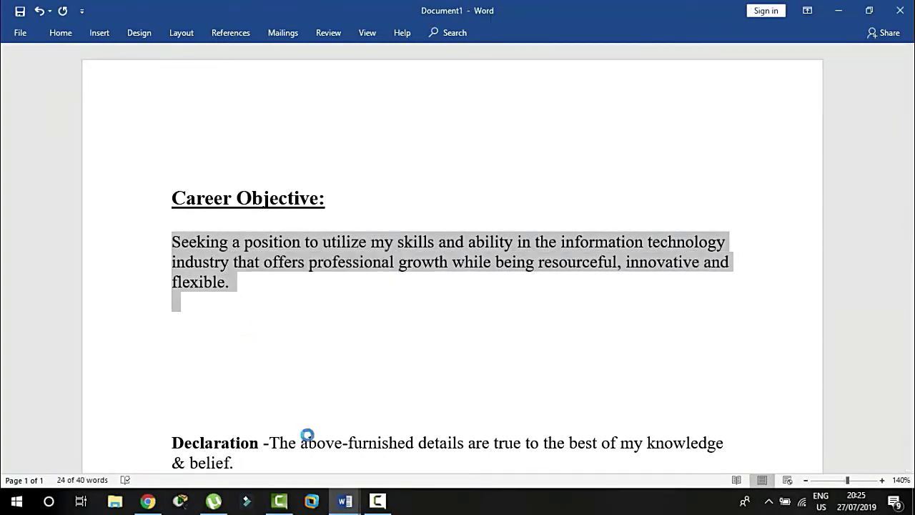
{"action": "left_click", "coordinate": [360, 507]}
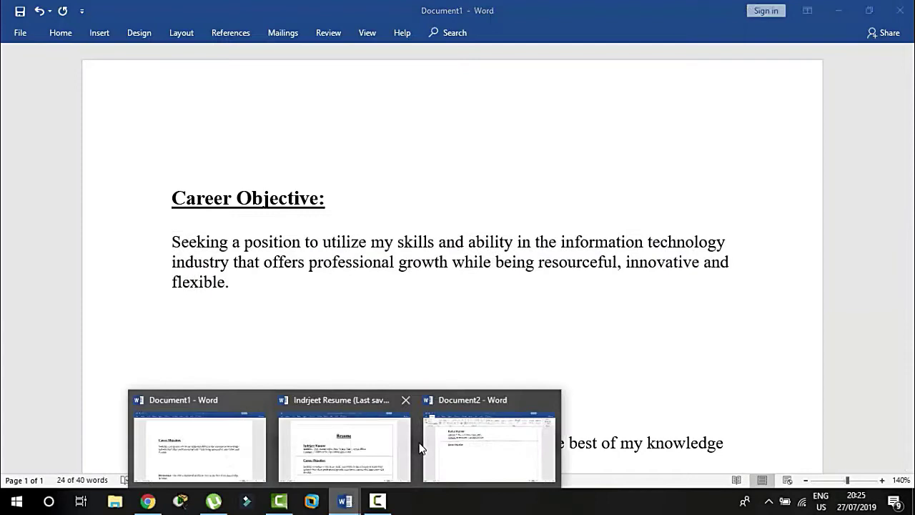
{"action": "left_click", "coordinate": [458, 428]}
{"action": "left_click", "coordinate": [285, 281]}
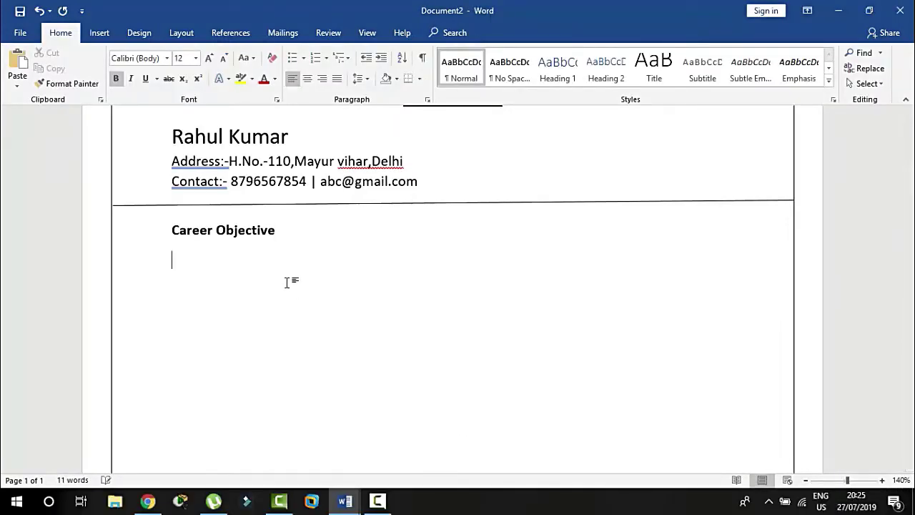
Step: Paste the 'Seeking a position…' paragraph under Career Objective and reduce it to 12 pt
{"action": "type", "text": "Seeking a position to utilize my skills and ability in the information technology industry that offers professional growth while being resourceful, innovative and flexible."}
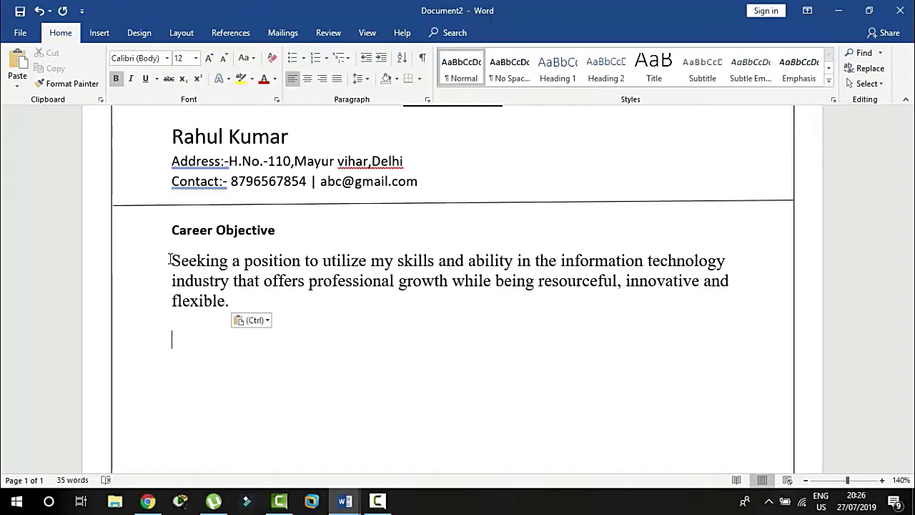
{"action": "left_click", "coordinate": [173, 260]}
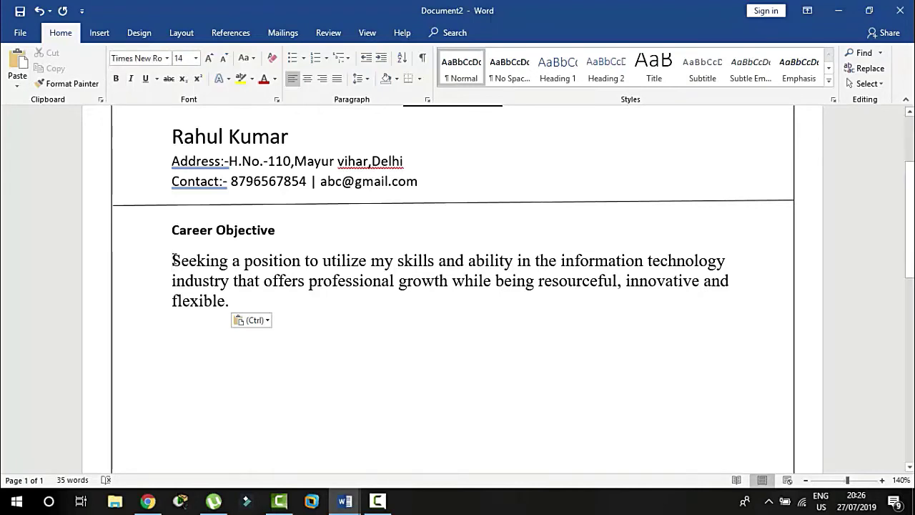
{"action": "left_click_drag", "start_coordinate": [173, 260], "coordinate": [228, 298]}
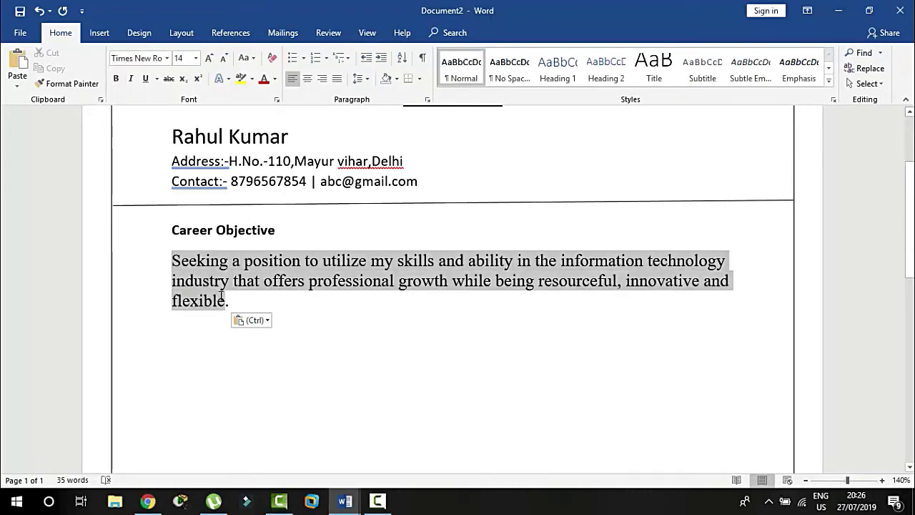
{"action": "left_click", "coordinate": [223, 58]}
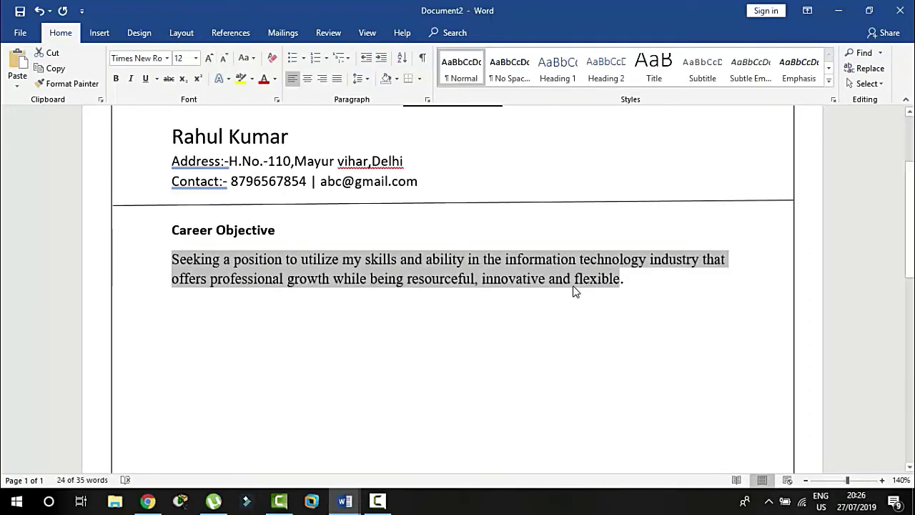
{"action": "left_click", "coordinate": [633, 281]}
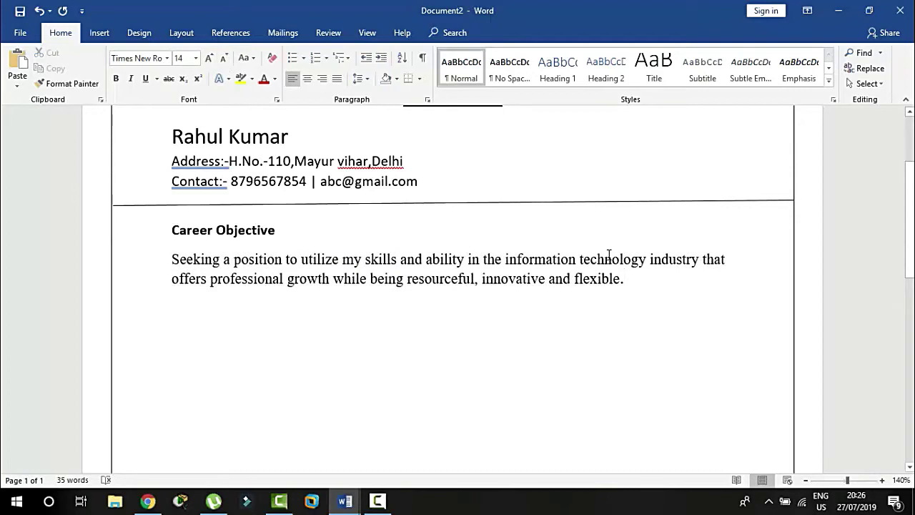
Step: Copy the divider line and position the duplicate just beneath the objective paragraph
{"action": "left_click", "coordinate": [521, 202]}
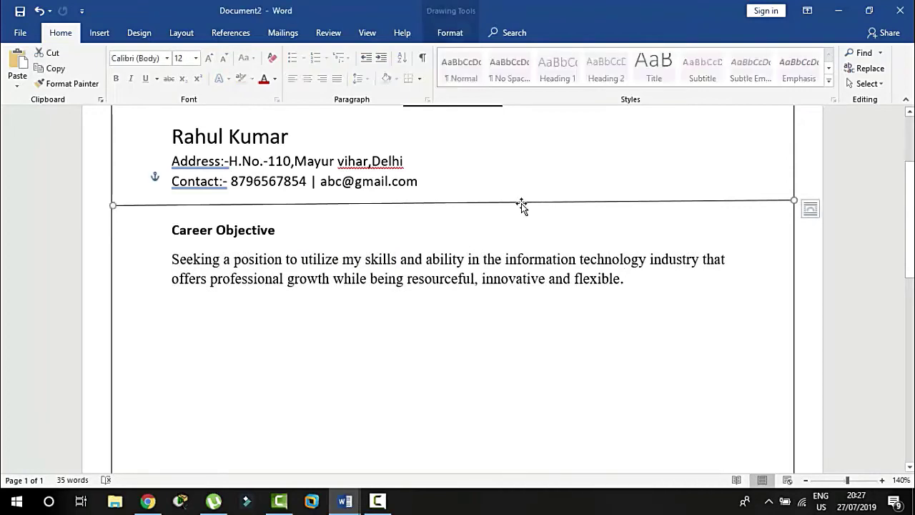
{"action": "key", "text": "ctrl+c"}
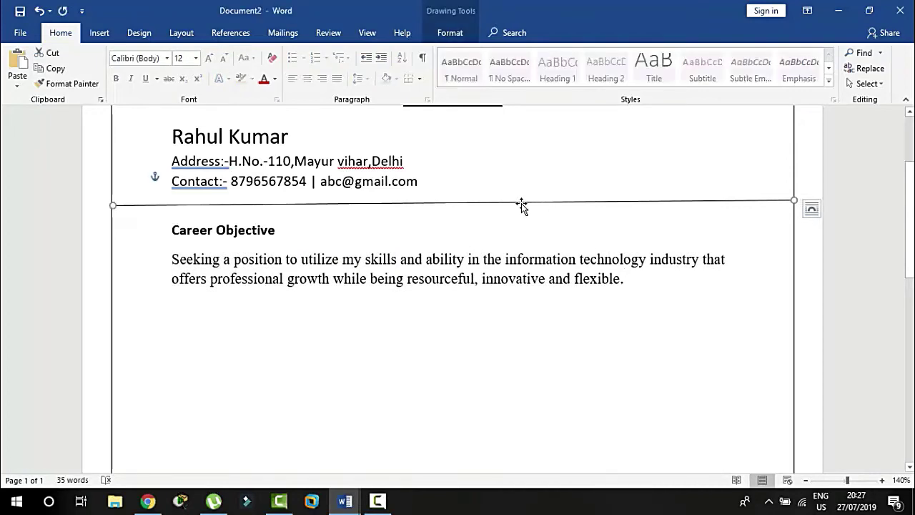
{"action": "key", "text": "ctrl+v"}
{"action": "key", "text": "Down"}
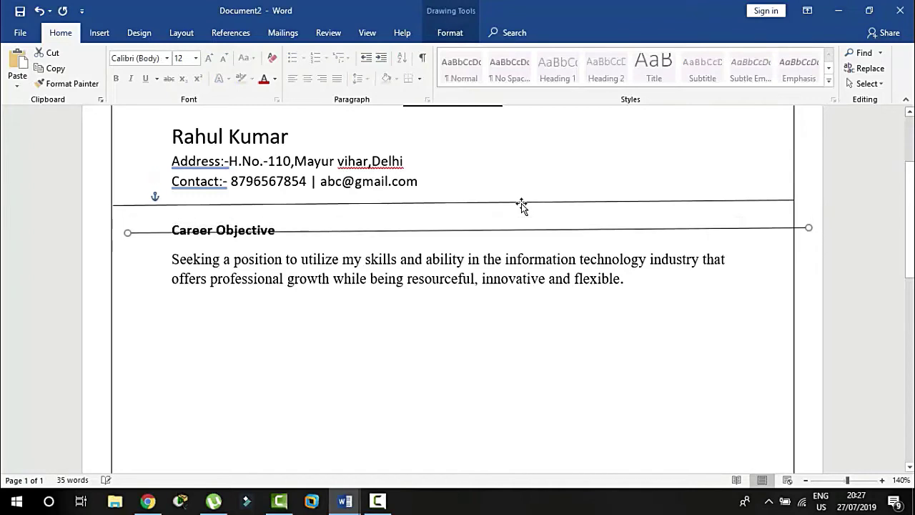
{"action": "key", "text": "Down"}
{"action": "key", "text": "Down"}
{"action": "key", "text": "Down"}
{"action": "key", "text": "Down"}
{"action": "key", "text": "Down"}
{"action": "key", "text": "Down"}
{"action": "key", "text": "Up"}
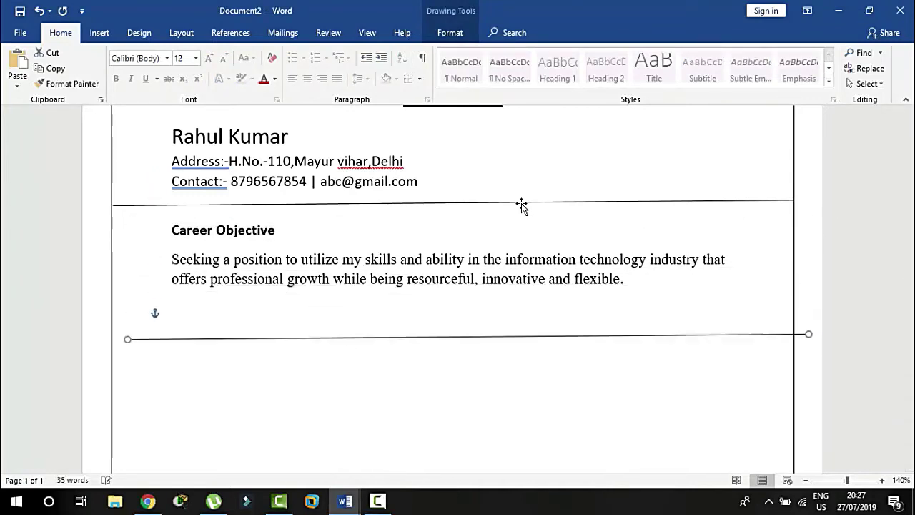
{"action": "key", "text": "Up"}
{"action": "key", "text": "Up"}
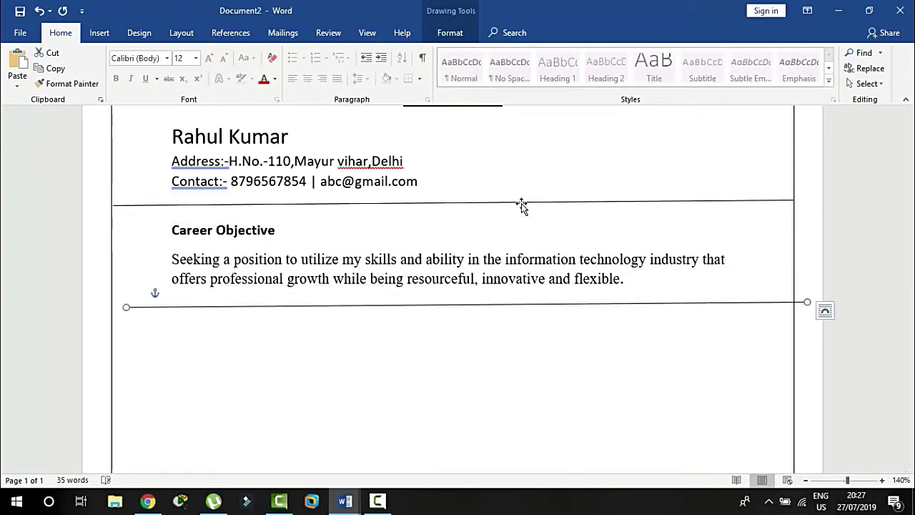
{"action": "key", "text": "Left"}
{"action": "key", "text": "Left"}
{"action": "key", "text": "ctrl+Right"}
{"action": "key", "text": "ctrl+Right"}
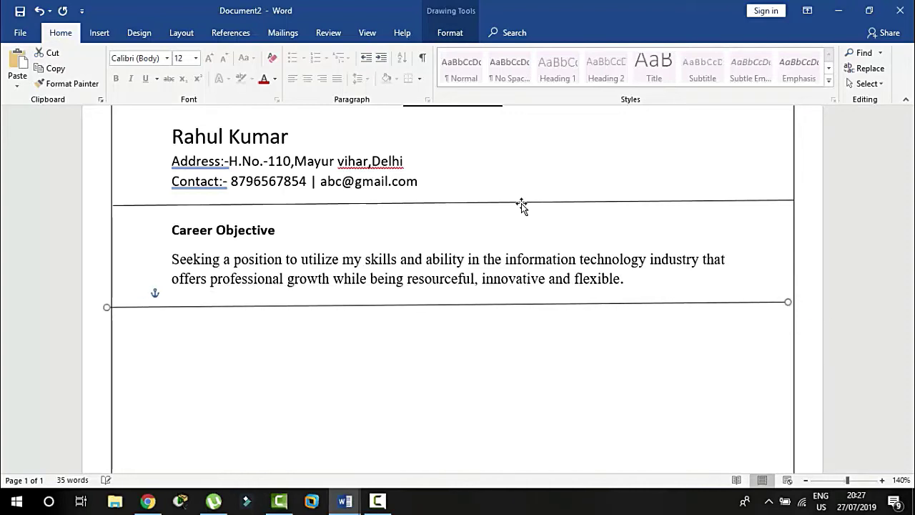
{"action": "key", "text": "ctrl+Right"}
{"action": "key", "text": "ctrl+Right"}
{"action": "key", "text": "ctrl+Right"}
{"action": "key", "text": "ctrl+Right"}
{"action": "key", "text": "ctrl+Right"}
{"action": "key", "text": "ctrl+Right"}
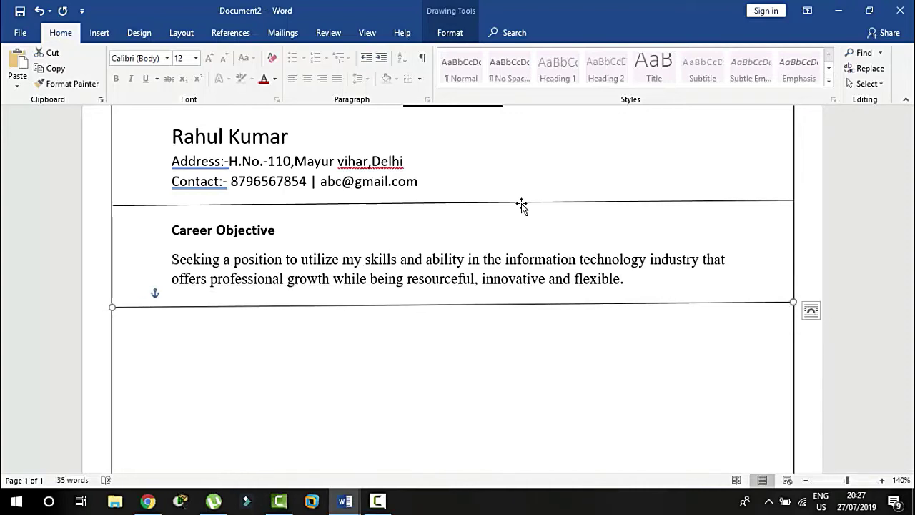
{"action": "left_click", "coordinate": [218, 341]}
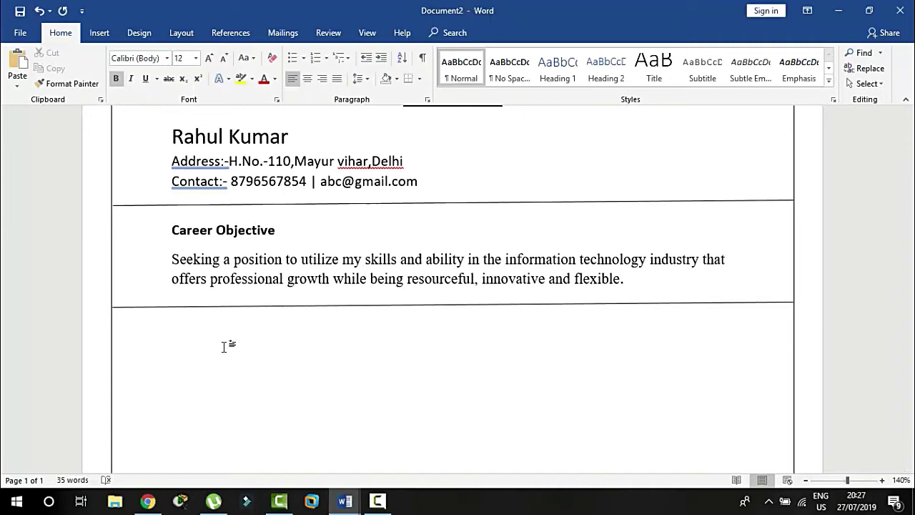
Step: Type the heading 'Experiece:-' below the second divider and start a new line
{"action": "type", "text": "Expe"}
{"action": "type", "text": "riec"}
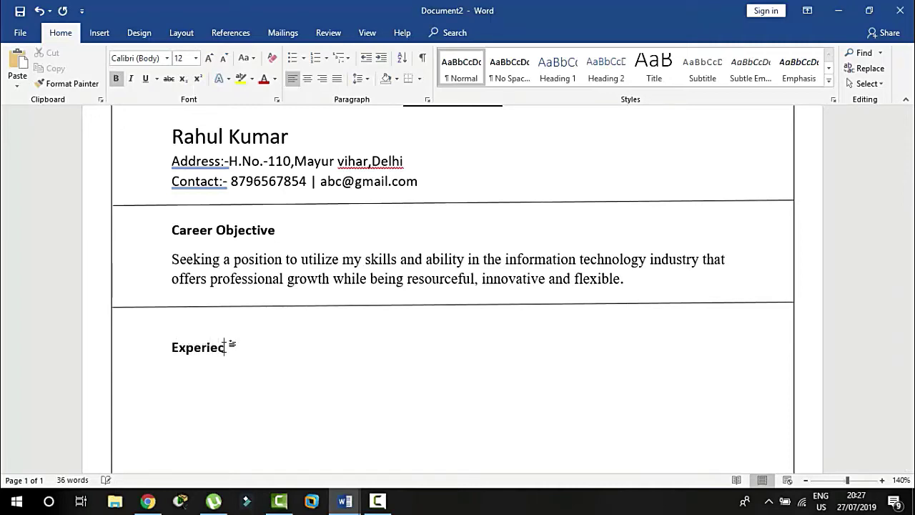
{"action": "type", "text": "e"}
{"action": "type", "text": ":"}
{"action": "type", "text": "-"}
{"action": "key", "text": "Return"}
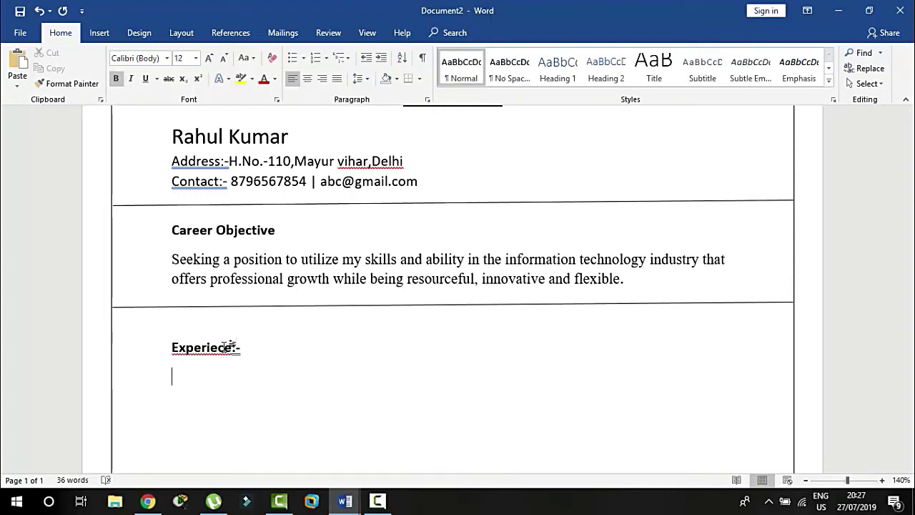
Step: Add a filled round bullet item reading 'IT Engineer'
{"action": "left_click", "coordinate": [304, 58]}
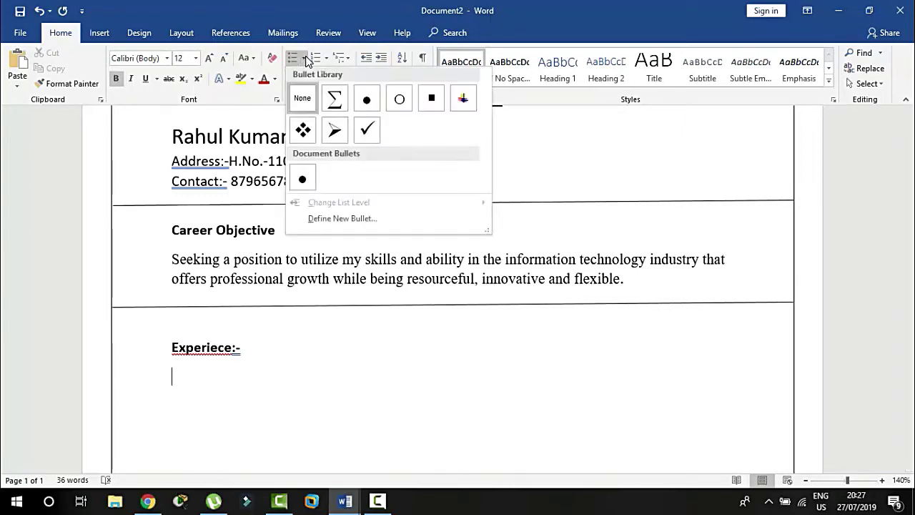
{"action": "left_click", "coordinate": [367, 102]}
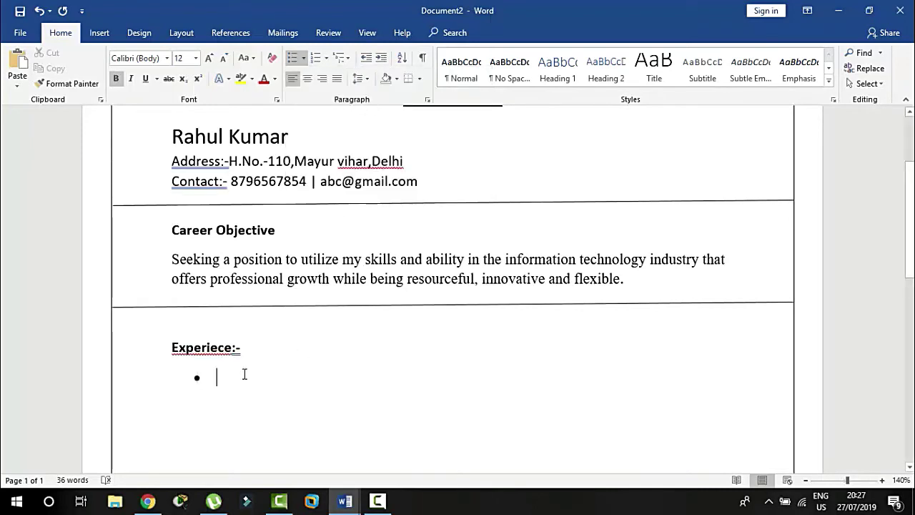
{"action": "type", "text": "IT "}
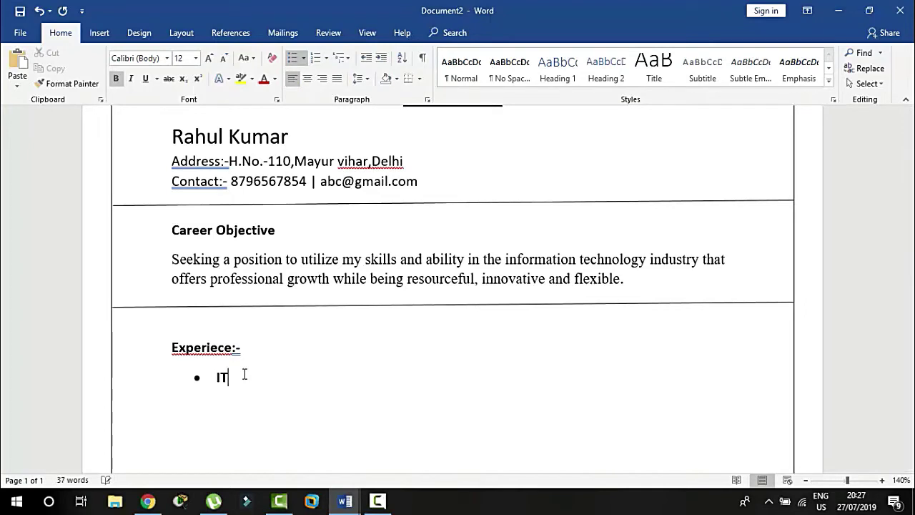
{"action": "type", "text": "Eng"}
{"action": "type", "text": "ineer"}
{"action": "key", "text": "Return"}
Step: Add an unbulleted 'Wipro' line with '( Feb 2018-Present)' spaced to the right
{"action": "key", "text": "BackSpace"}
{"action": "type", "text": "W"}
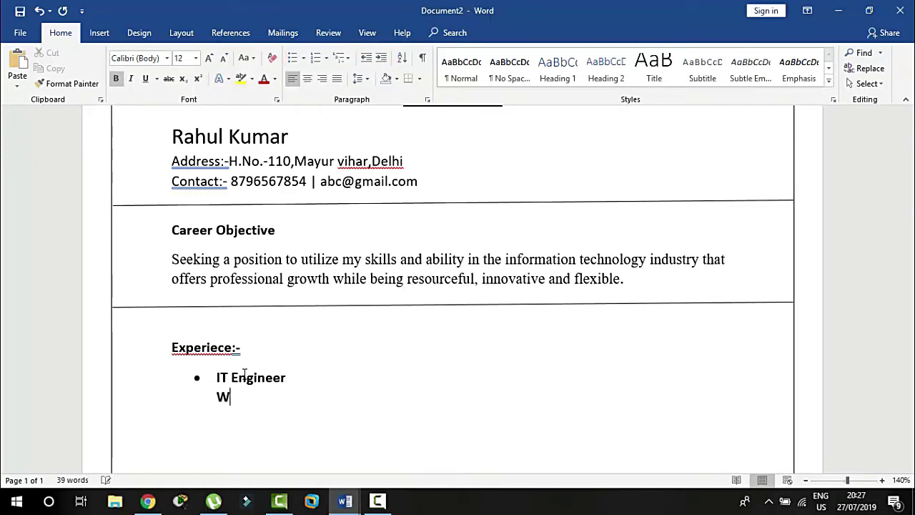
{"action": "type", "text": "ipro "}
{"action": "type", "text": "                                                                                  ("}
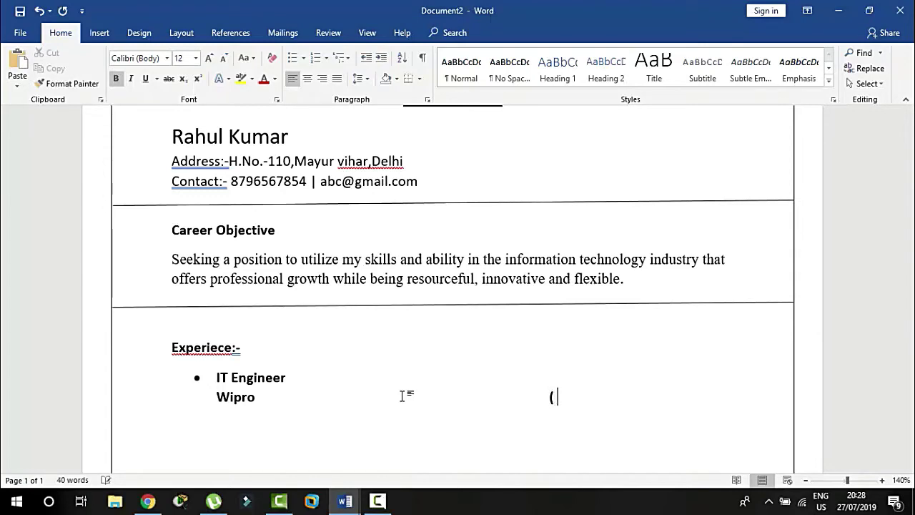
{"action": "type", "text": " Feb "}
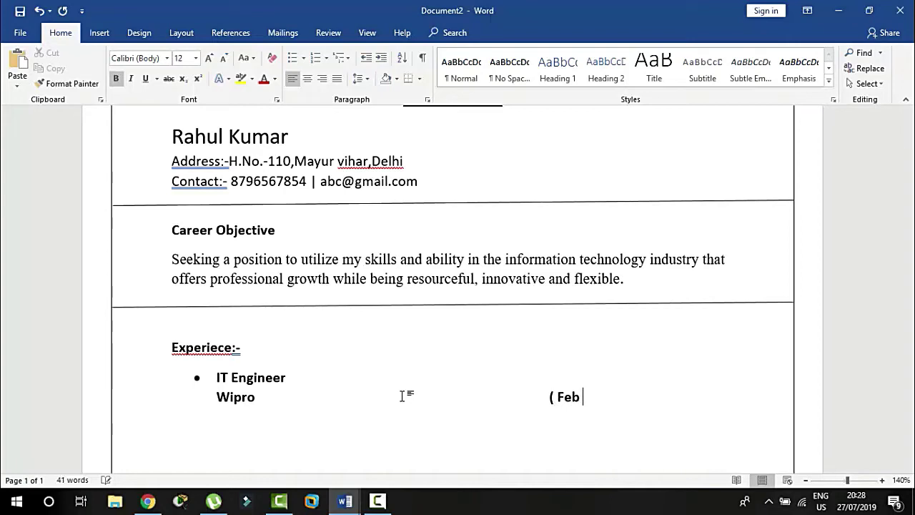
{"action": "type", "text": "2018"}
{"action": "type", "text": "-"}
{"action": "type", "text": "p"}
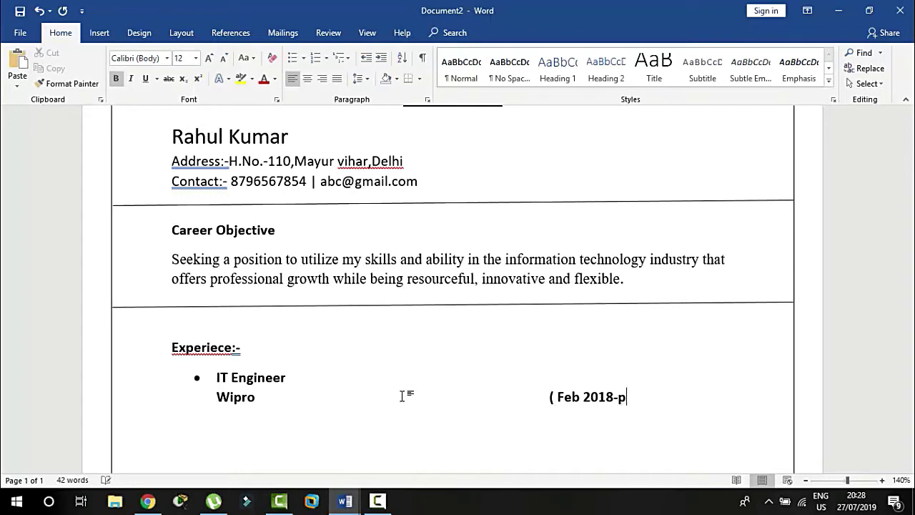
{"action": "key", "text": "BackSpace"}
{"action": "type", "text": "Pre"}
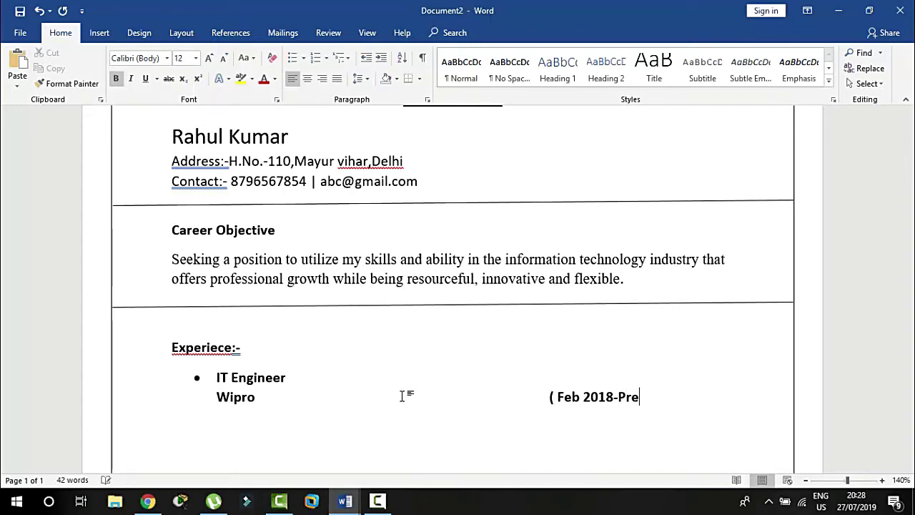
{"action": "type", "text": "sent"}
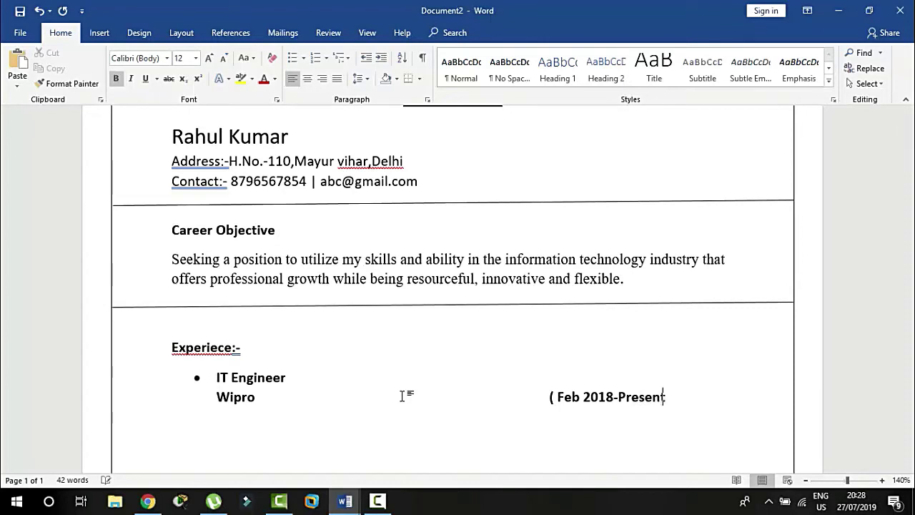
{"action": "type", "text": ")"}
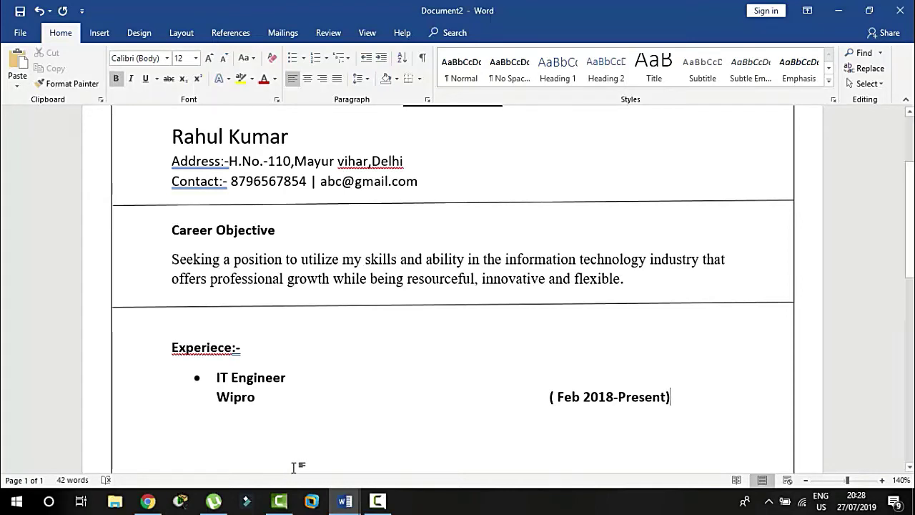
{"action": "key", "text": "Return"}
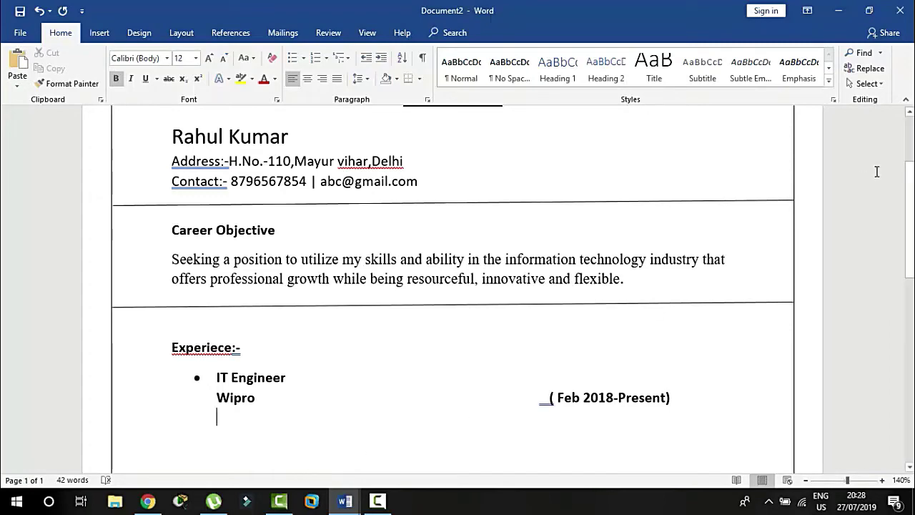
Step: Add bullet points 'Handle Hardware and Networking.' and 'Handle the customer' below the Wipro line
{"action": "left_click_drag", "start_coordinate": [911, 203], "coordinate": [911, 238]}
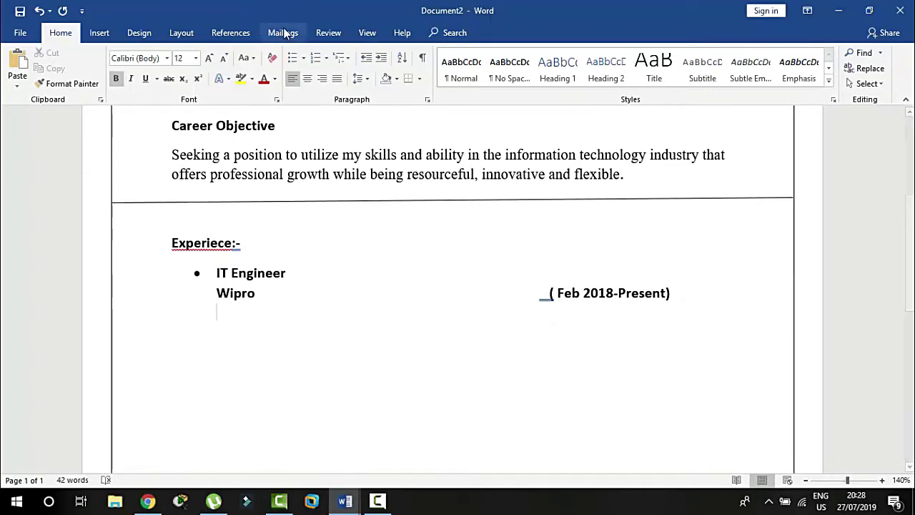
{"action": "left_click", "coordinate": [297, 60]}
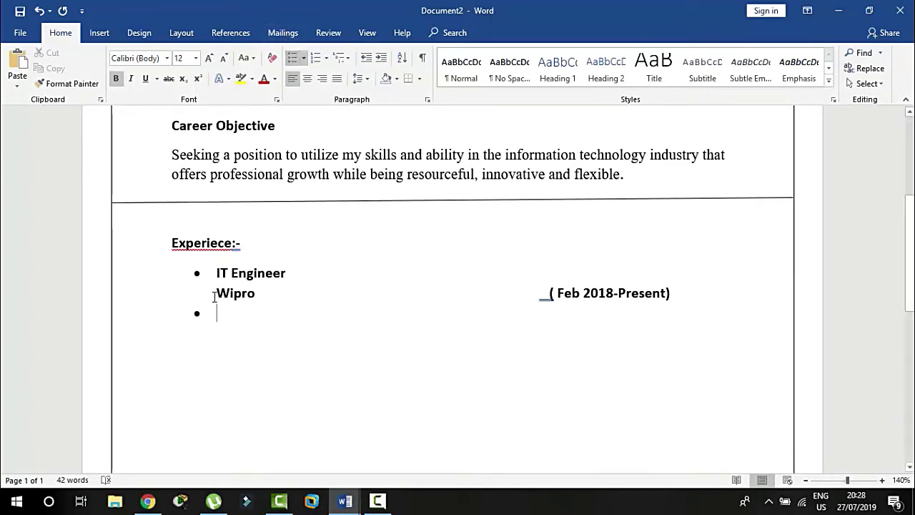
{"action": "type", "text": "Handl"}
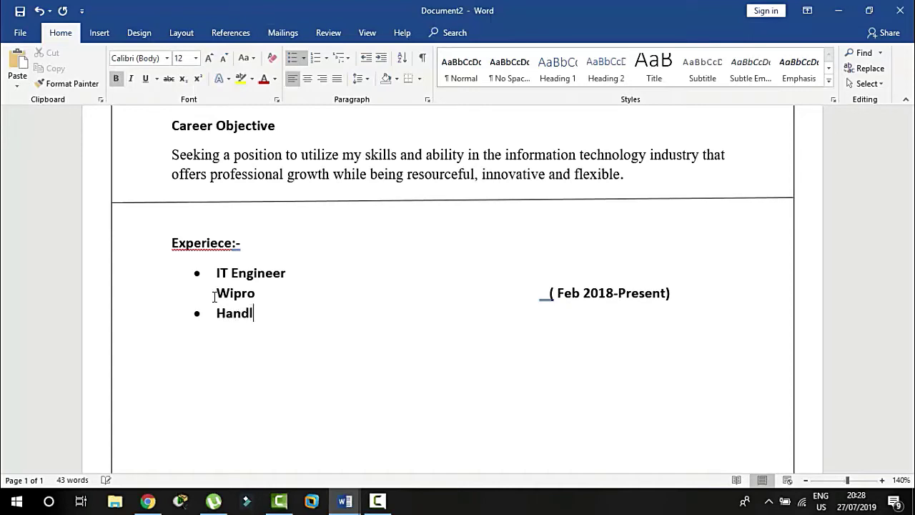
{"action": "type", "text": "e "}
{"action": "type", "text": "Hardwa"}
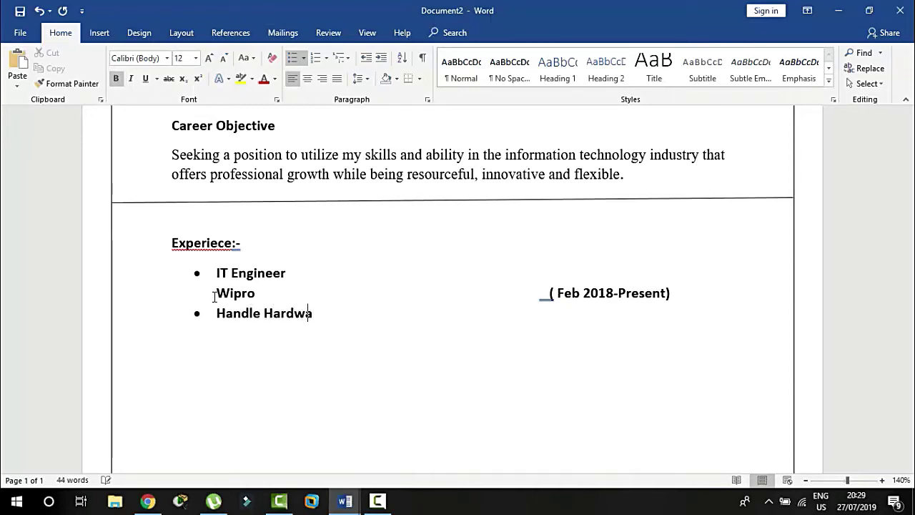
{"action": "type", "text": "re a"}
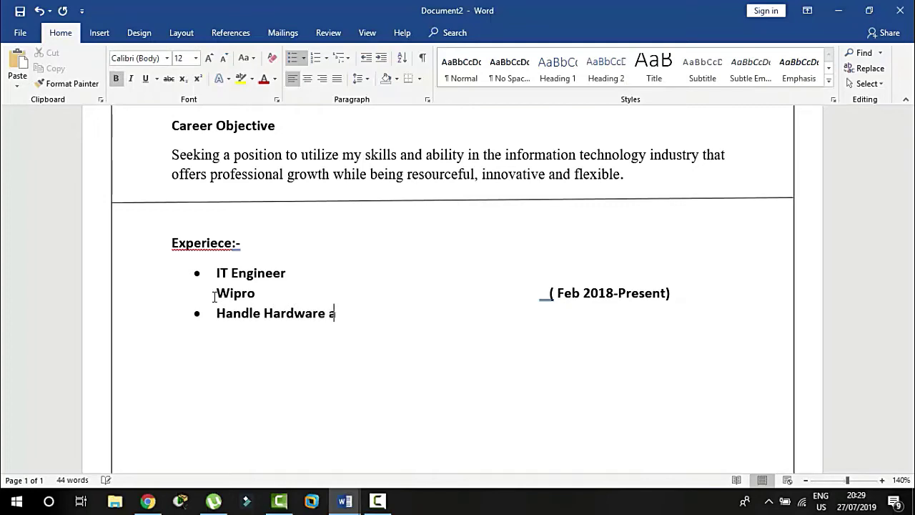
{"action": "type", "text": "nd N"}
{"action": "type", "text": "etwor"}
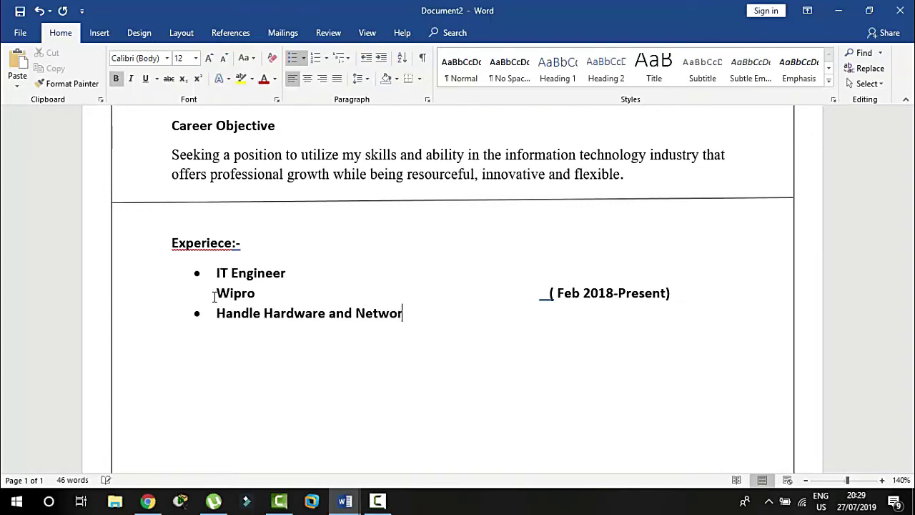
{"action": "type", "text": "king"}
{"action": "type", "text": "."}
{"action": "key", "text": "Return"}
{"action": "type", "text": "Hand"}
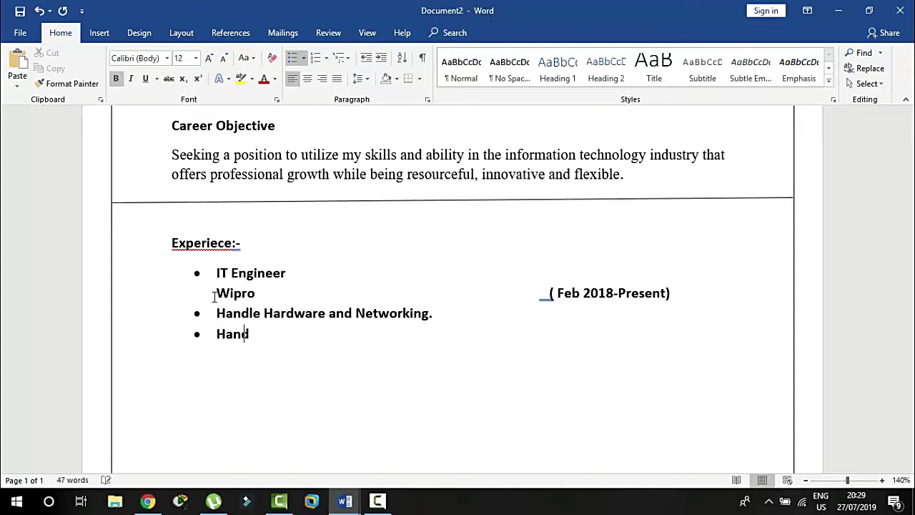
{"action": "type", "text": "le t"}
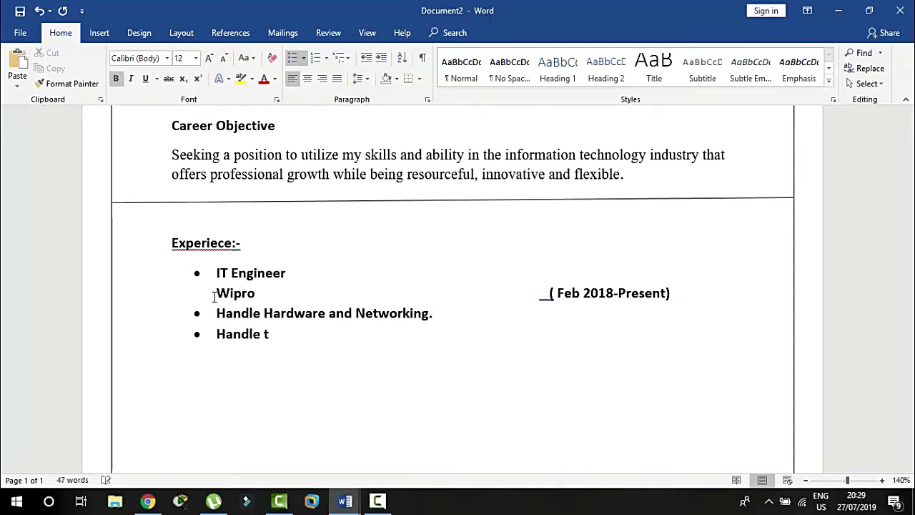
{"action": "type", "text": "he cu"}
{"action": "type", "text": "stom"}
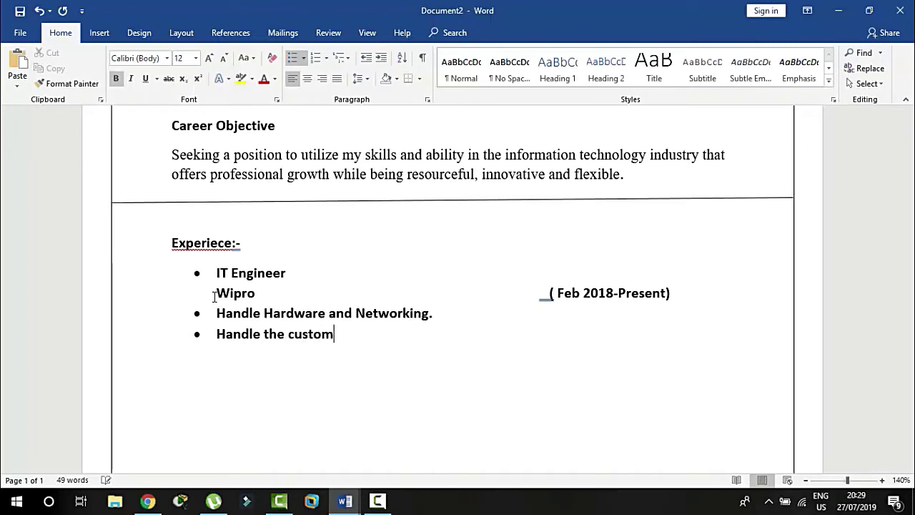
{"action": "type", "text": "er"}
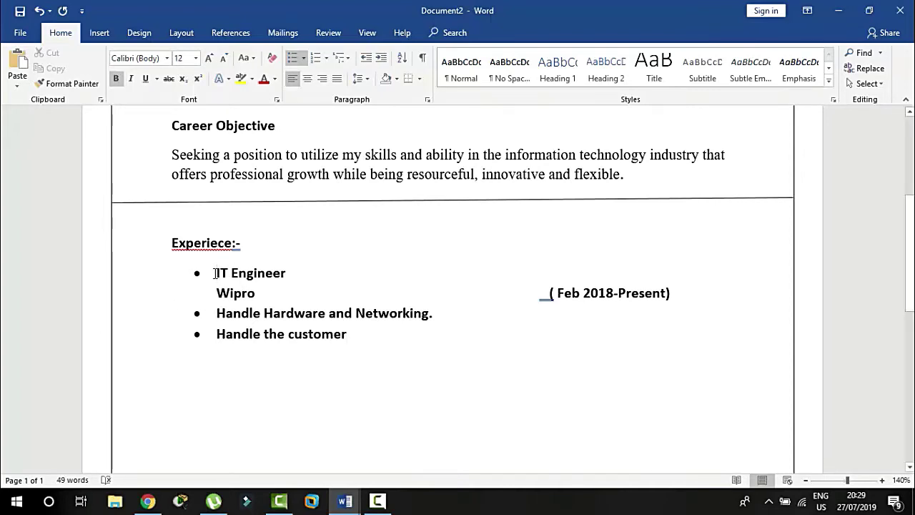
Step: Remove the bullet from 'IT Engineer' and underline it as a title
{"action": "key", "text": "BackSpace"}
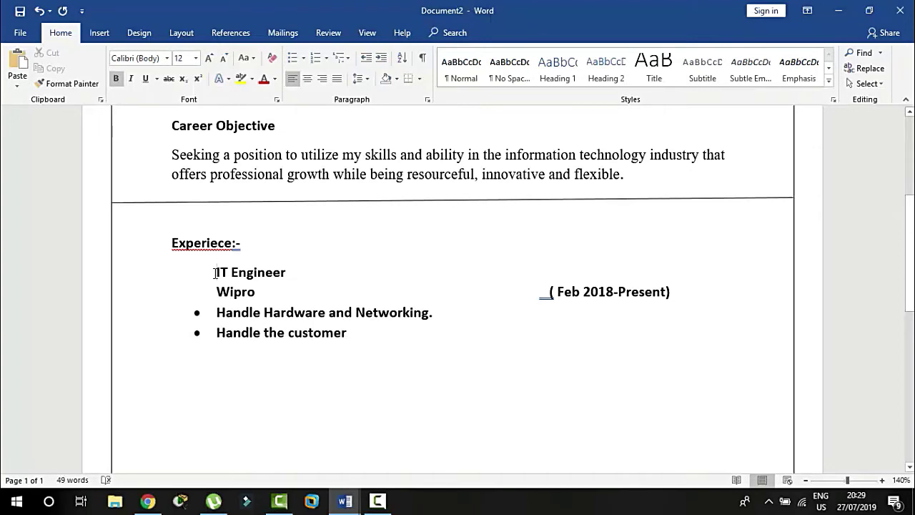
{"action": "left_click_drag", "start_coordinate": [214, 273], "coordinate": [286, 272]}
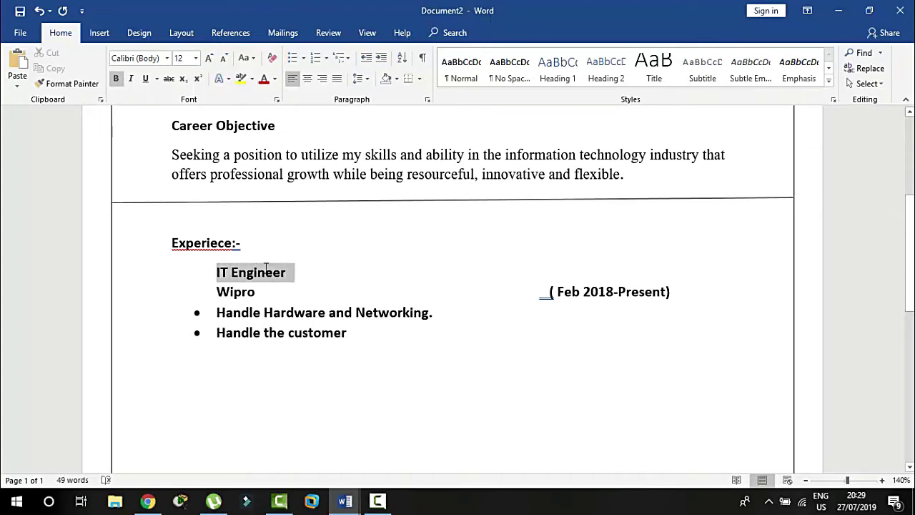
{"action": "left_click", "coordinate": [146, 79]}
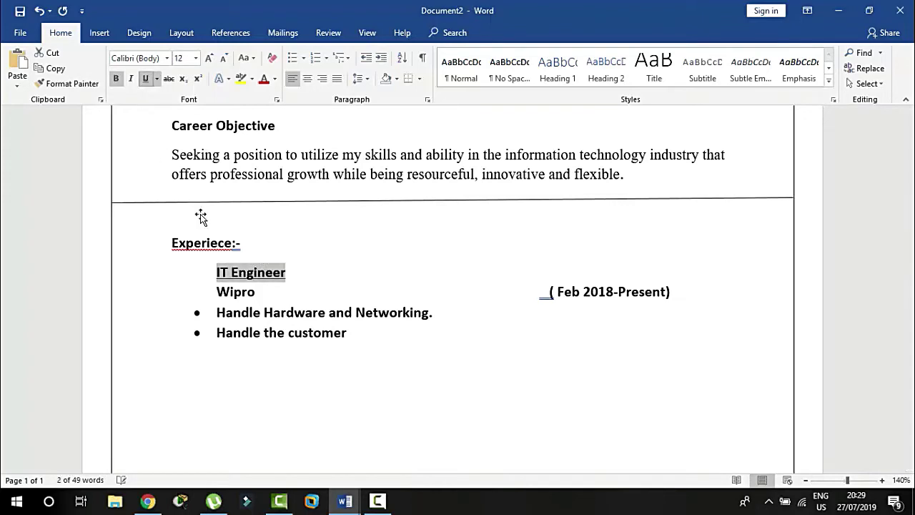
{"action": "left_click", "coordinate": [305, 279]}
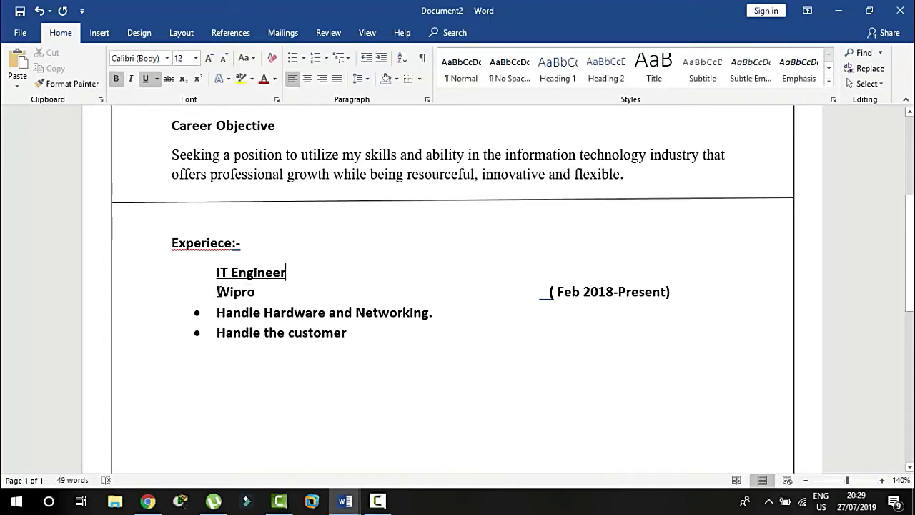
Step: Remove bold formatting from the two duty bullet lines
{"action": "mouse_move", "coordinate": [217, 312]}
{"action": "left_mouse_down"}
{"action": "mouse_move", "coordinate": [341, 356]}
{"action": "mouse_move", "coordinate": [347, 350]}
{"action": "left_mouse_up"}
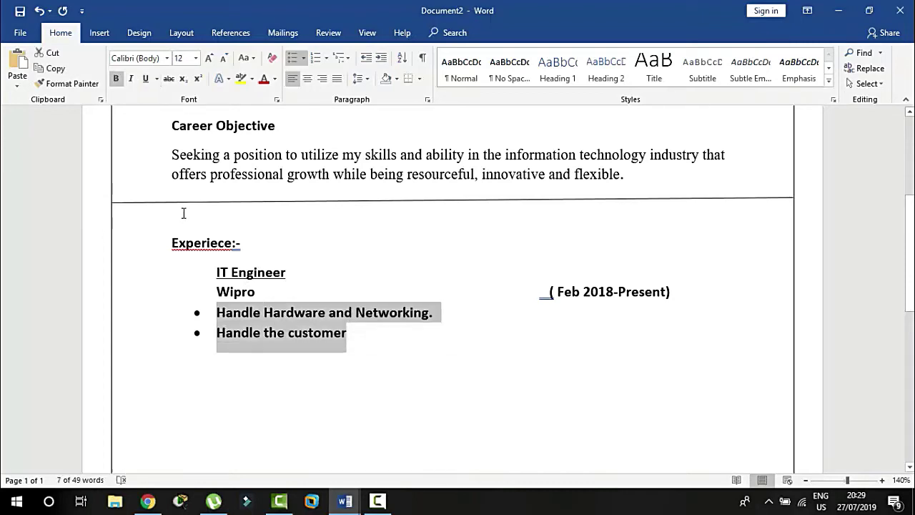
{"action": "left_click", "coordinate": [116, 79]}
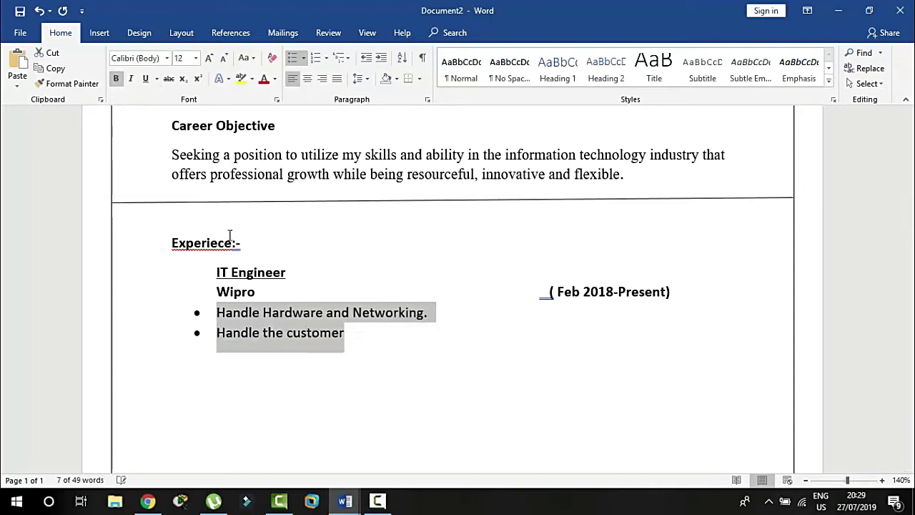
{"action": "left_click", "coordinate": [352, 336]}
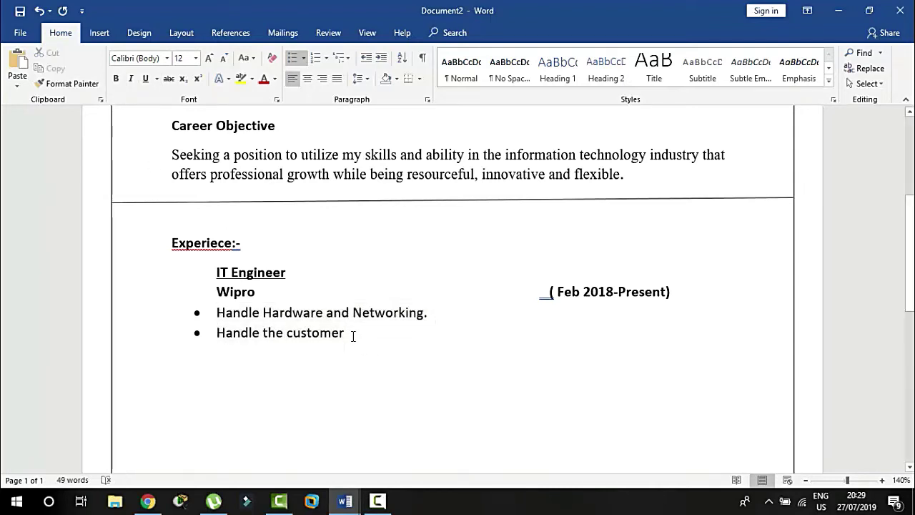
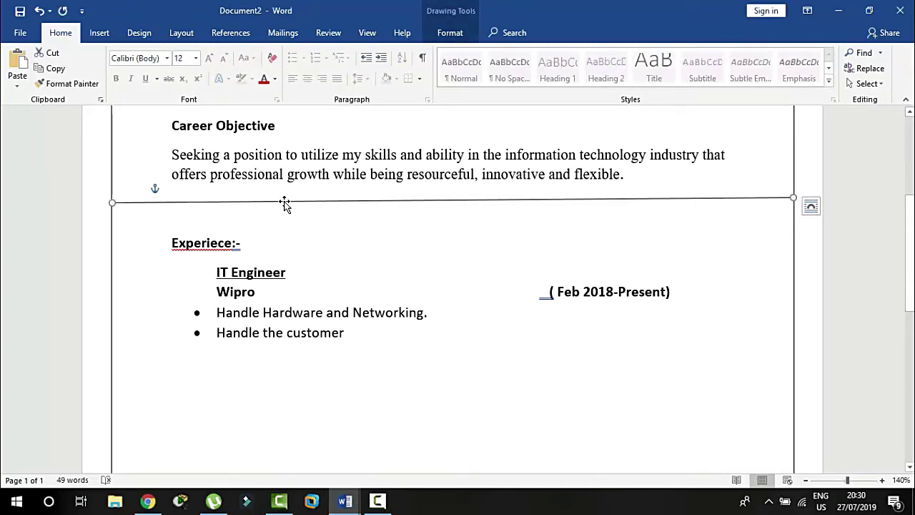
Step: Paste a copy of the divider line below the Experience bullets, aligned to the left page border
{"action": "key", "text": "ctrl+v"}
{"action": "key", "text": "Down"}
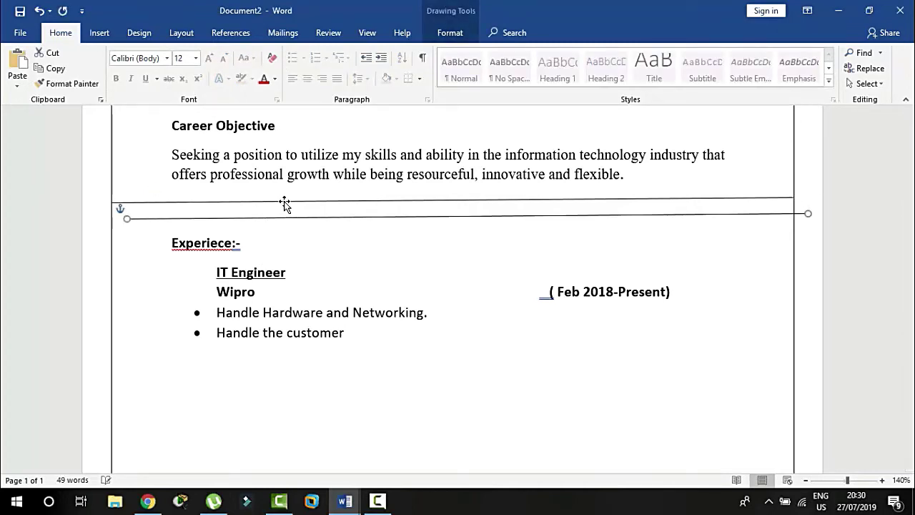
{"action": "key", "text": "Down"}
{"action": "key", "text": "Down"}
{"action": "key", "text": "Down"}
{"action": "key", "text": "Down"}
{"action": "key", "text": "Down"}
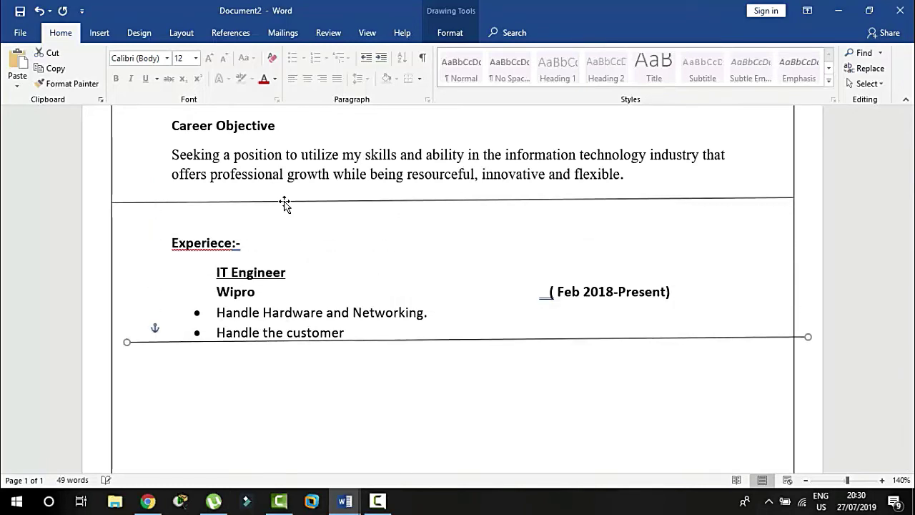
{"action": "key", "text": "Down"}
{"action": "key", "text": "Down"}
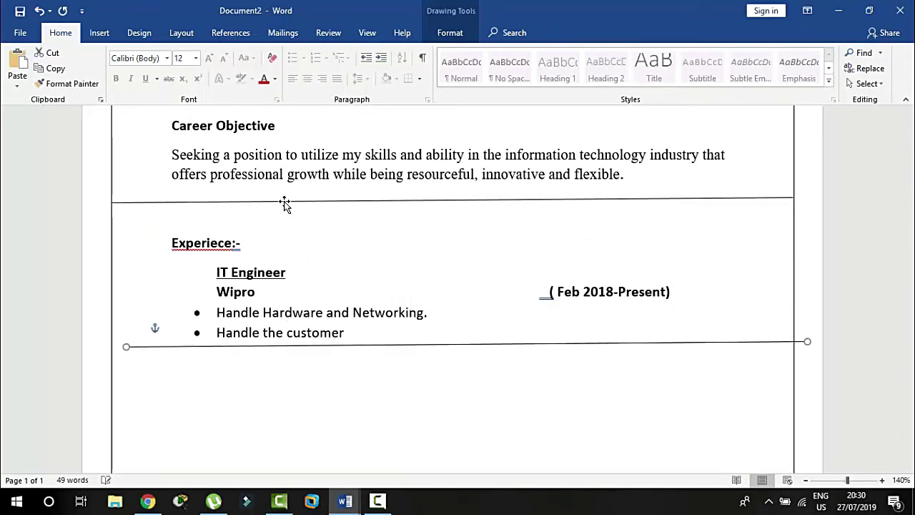
{"action": "key", "text": "Down"}
{"action": "key", "text": "Down"}
{"action": "key", "text": "Down"}
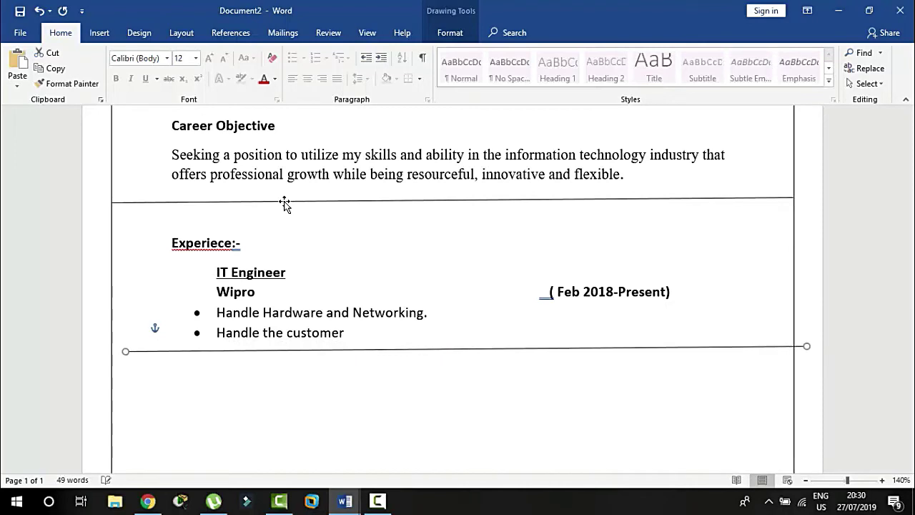
{"action": "key", "text": "Left"}
{"action": "key", "text": "Left"}
{"action": "key", "text": "Left"}
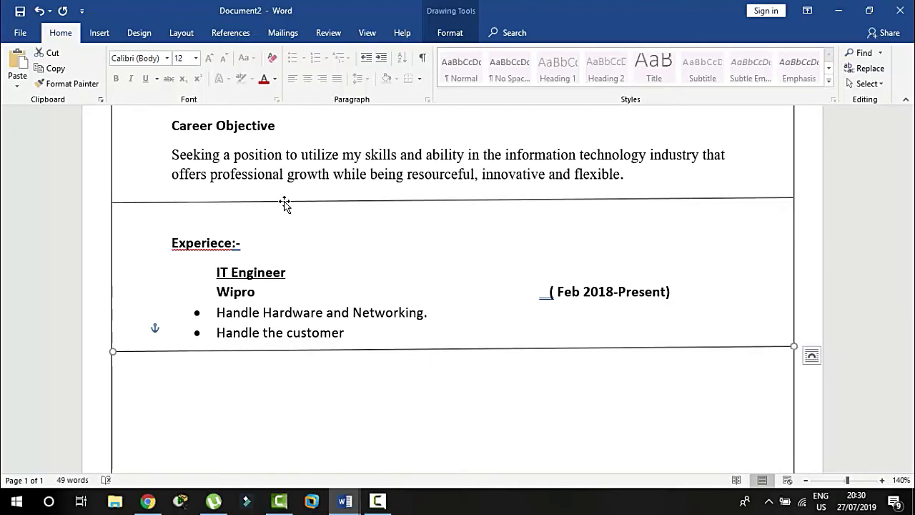
{"action": "left_click", "coordinate": [191, 379]}
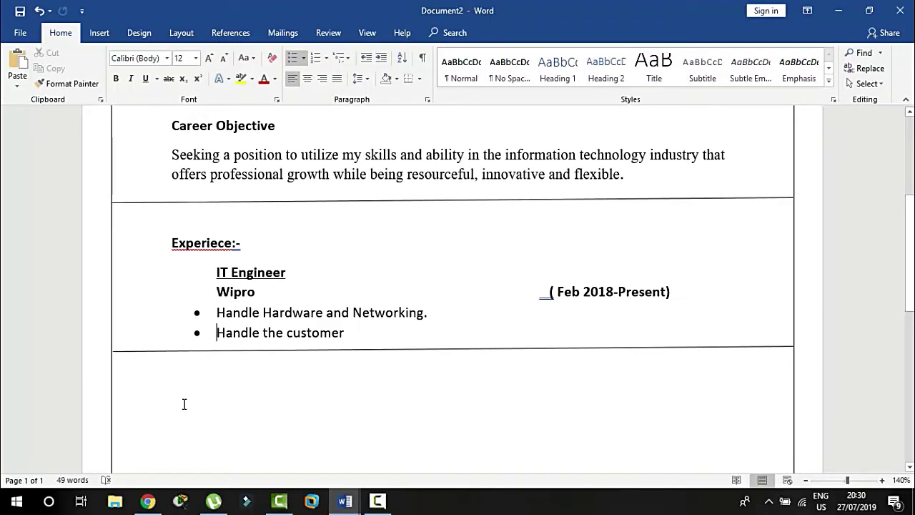
Step: Type the heading 'Technical Skill' on the empty line below the divider, followed by a new line
{"action": "left_click", "coordinate": [355, 392]}
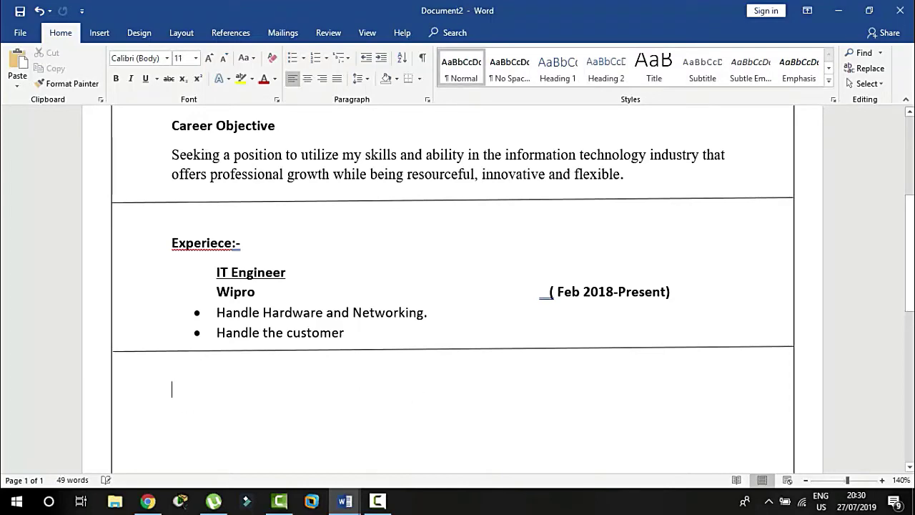
{"action": "left_click", "coordinate": [910, 467]}
{"action": "left_click", "coordinate": [910, 467]}
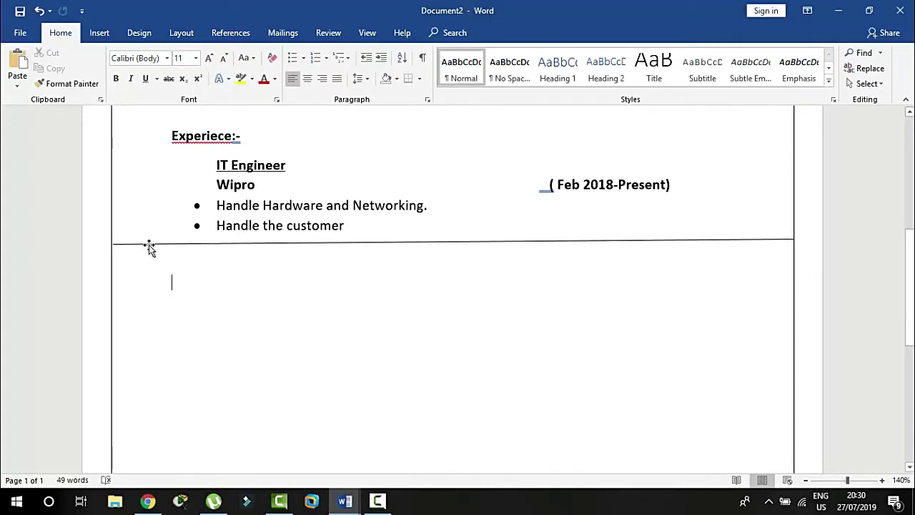
{"action": "type", "text": "T"}
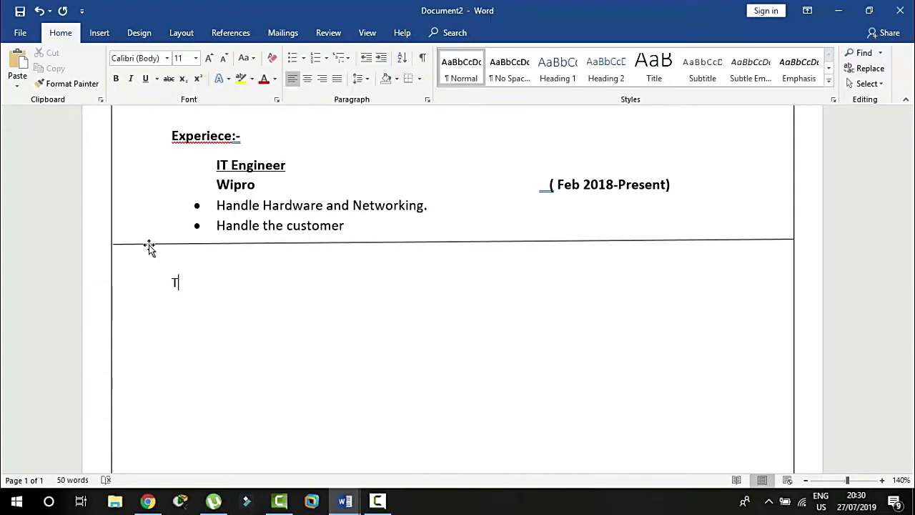
{"action": "type", "text": "e"}
{"action": "type", "text": "ch"}
{"action": "type", "text": "nic"}
{"action": "type", "text": "al"}
{"action": "type", "text": " Sk"}
{"action": "type", "text": "ill"}
{"action": "key", "text": "Return"}
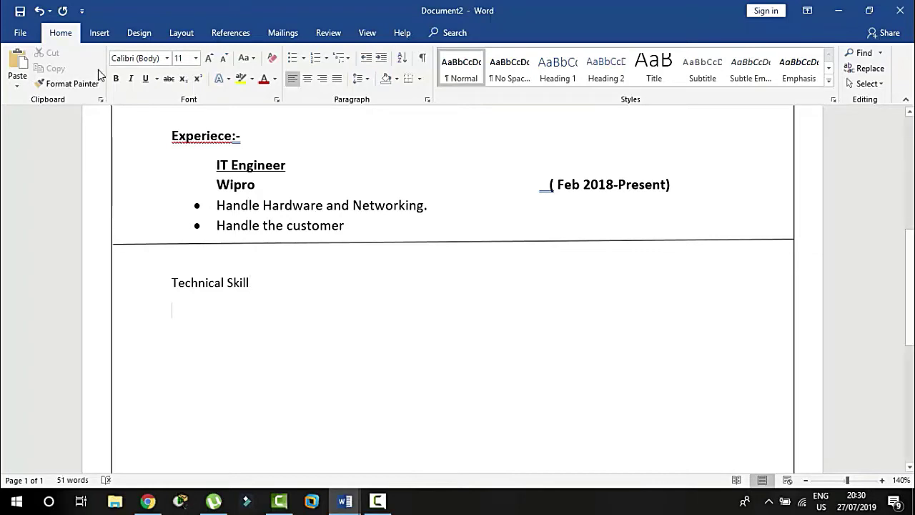
Step: Add the bullet 'Microsoft Office - Word,Excel,Powerpoint' and start the next bullet
{"action": "left_click", "coordinate": [292, 58]}
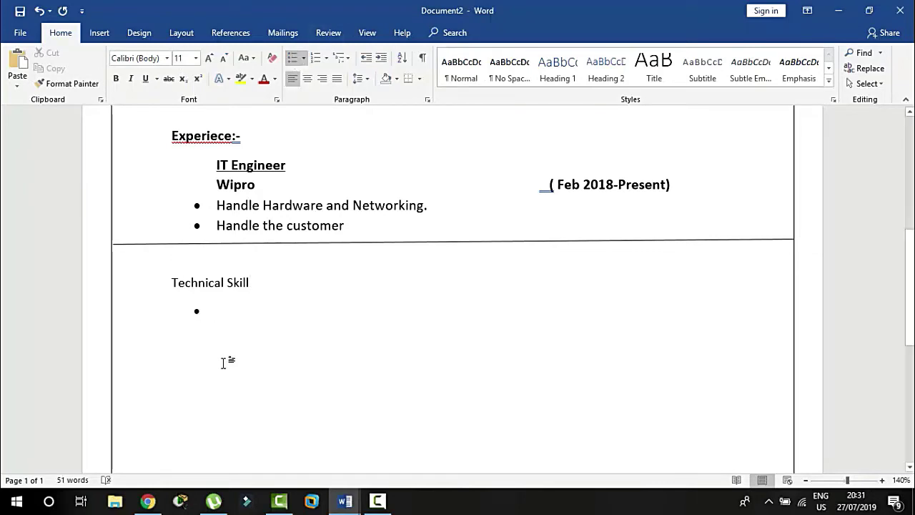
{"action": "type", "text": "Micr"}
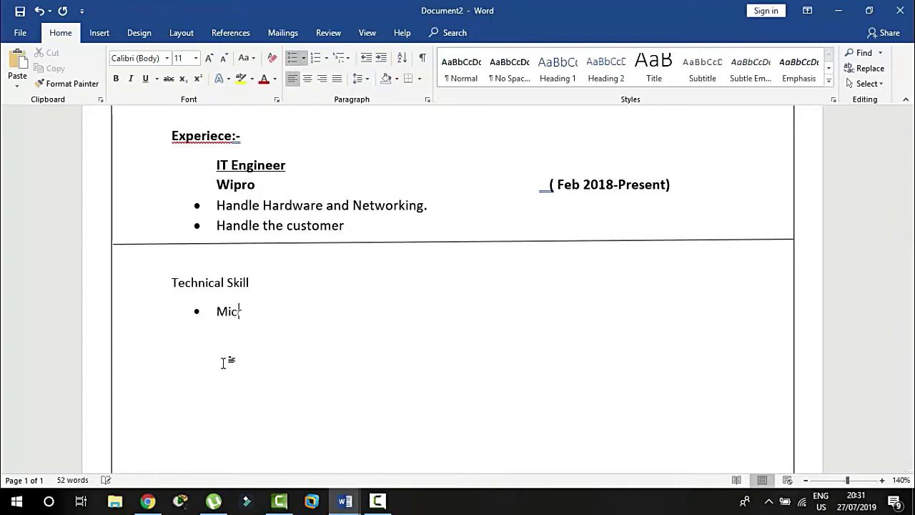
{"action": "type", "text": "osof"}
{"action": "type", "text": "t "}
{"action": "type", "text": "O"}
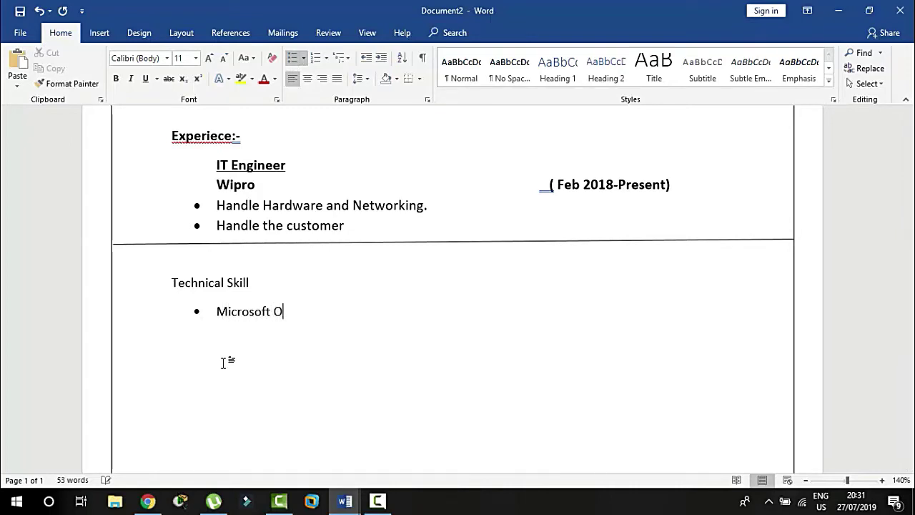
{"action": "type", "text": "ffice "}
{"action": "type", "text": "- "}
{"action": "type", "text": "W"}
{"action": "type", "text": "or"}
{"action": "type", "text": "d"}
{"action": "type", "text": ","}
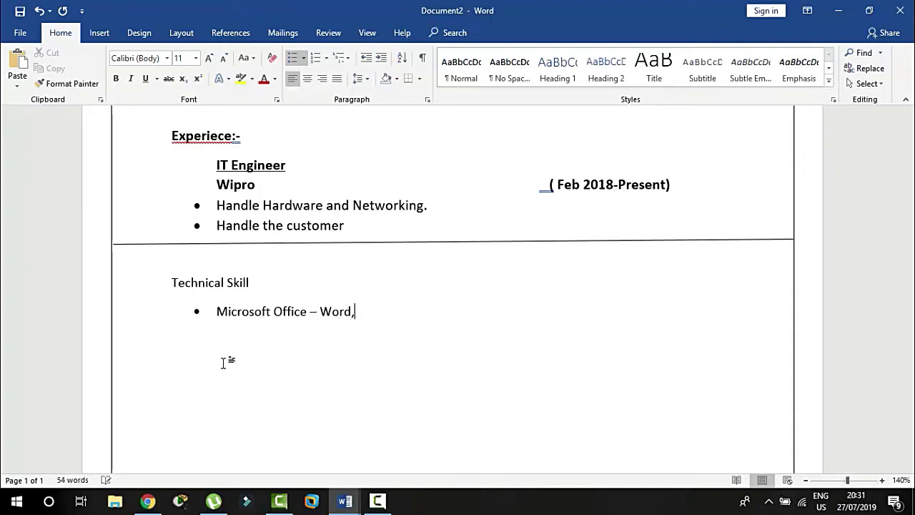
{"action": "type", "text": "Ex"}
{"action": "type", "text": "cel"}
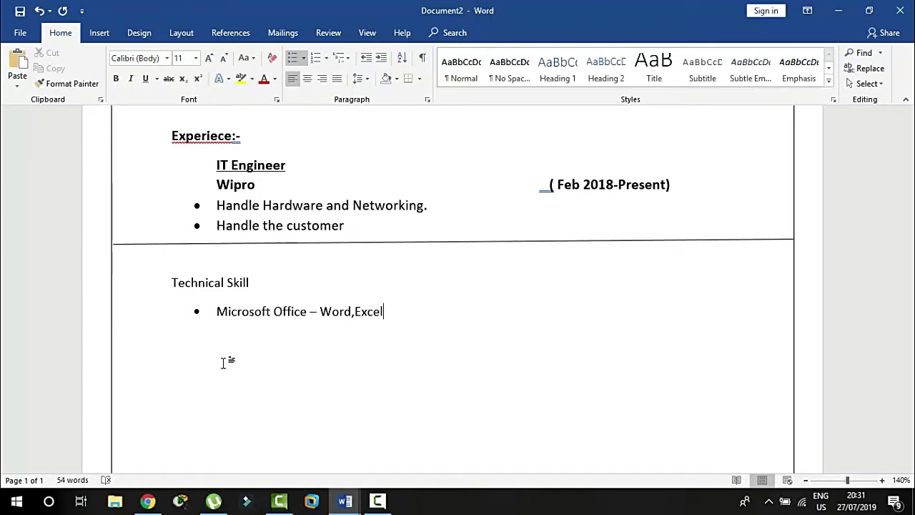
{"action": "type", "text": ","}
{"action": "type", "text": "Power"}
{"action": "type", "text": "point"}
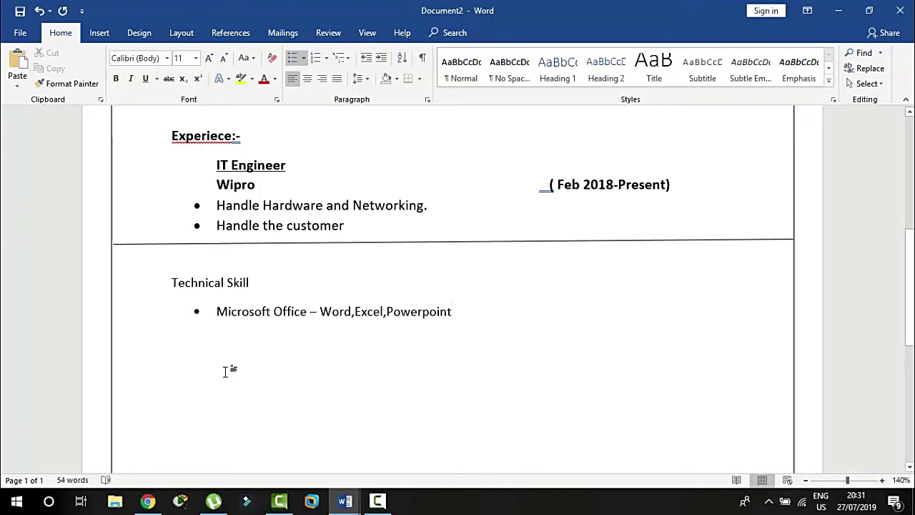
{"action": "key", "text": "Return"}
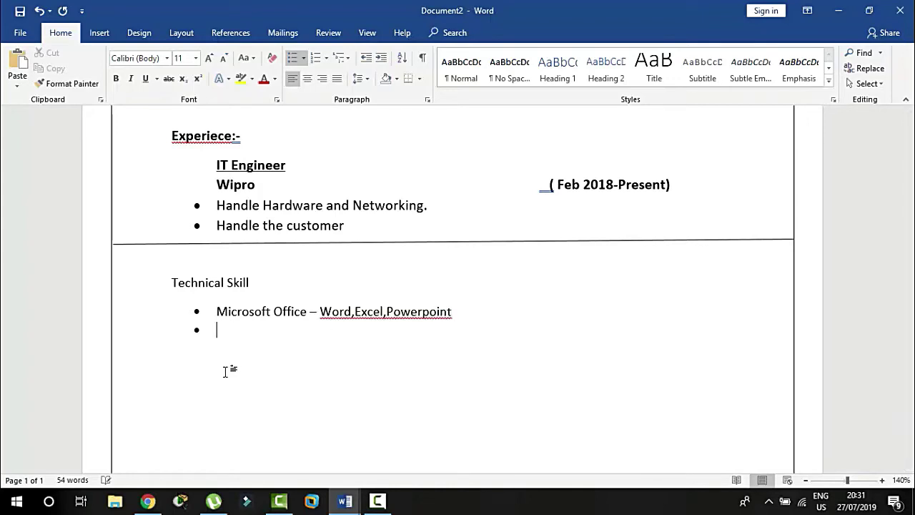
Step: Enter the bullet 'Hardware- Handle the all parts of Destop & laptop ,Troubleshoot the hardware problem'
{"action": "type", "text": "H"}
{"action": "type", "text": "ardware"}
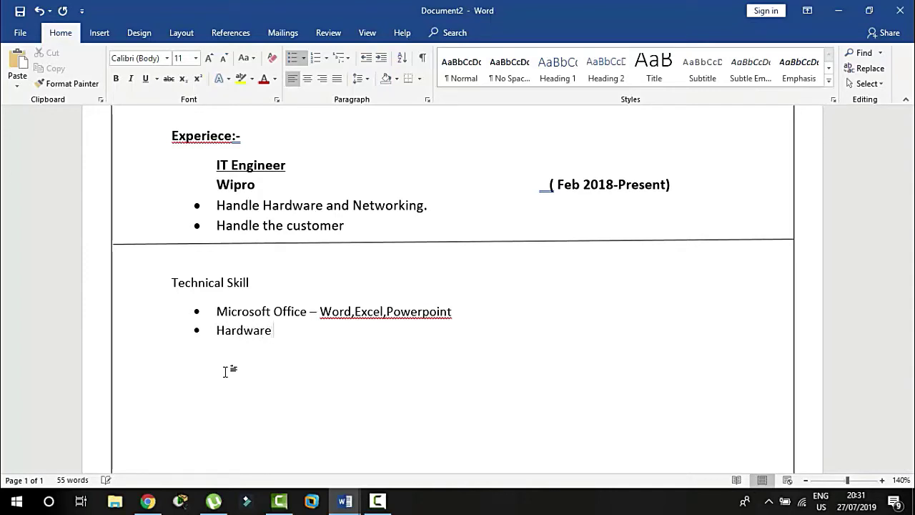
{"action": "type", "text": "-"}
{"action": "type", "text": " H"}
{"action": "type", "text": "andl"}
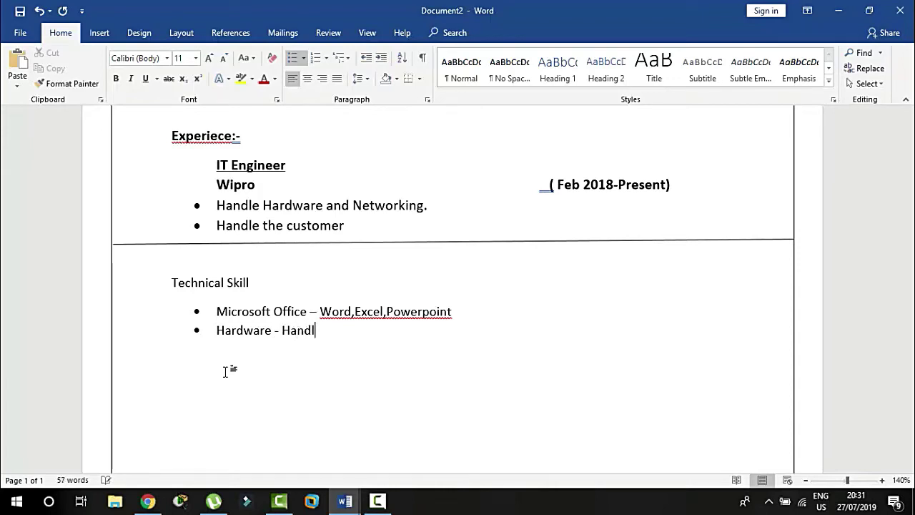
{"action": "type", "text": "e the "}
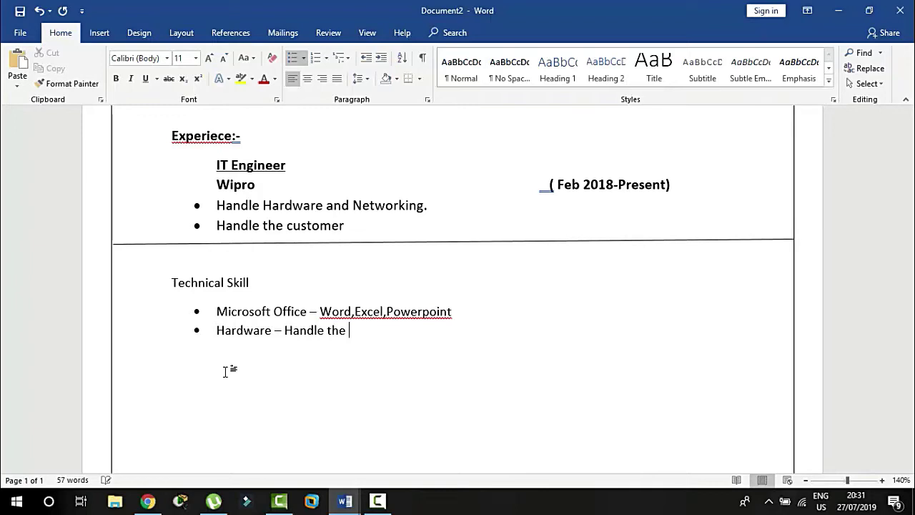
{"action": "type", "text": "all pa"}
{"action": "type", "text": "rts o"}
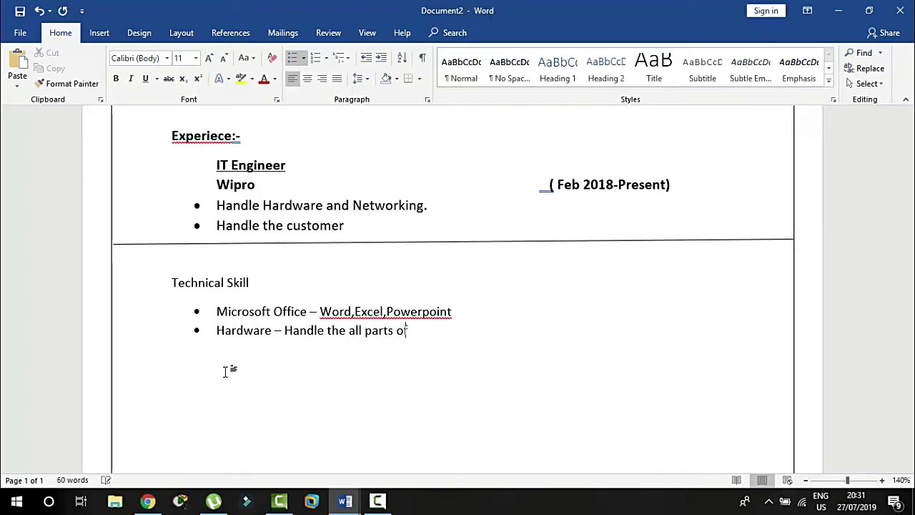
{"action": "type", "text": "f De"}
{"action": "type", "text": "stop"}
{"action": "type", "text": " & "}
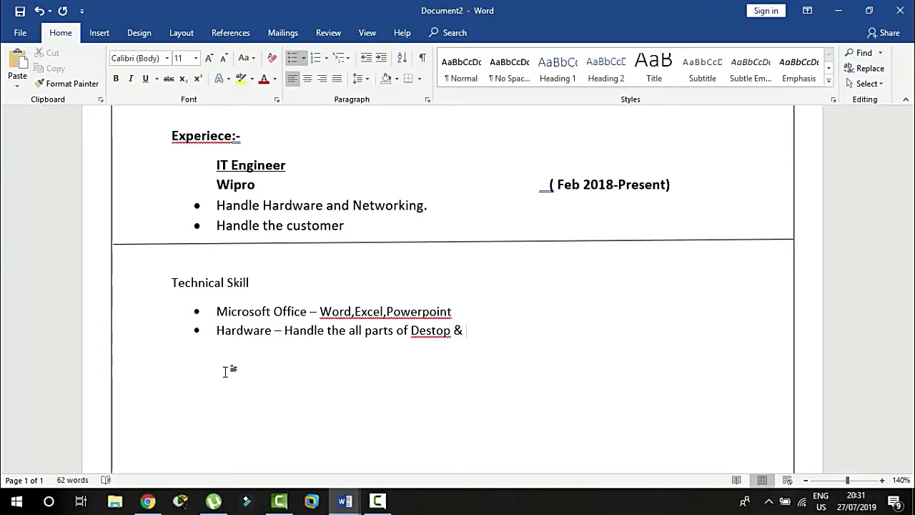
{"action": "type", "text": "lapt"}
{"action": "type", "text": "op"}
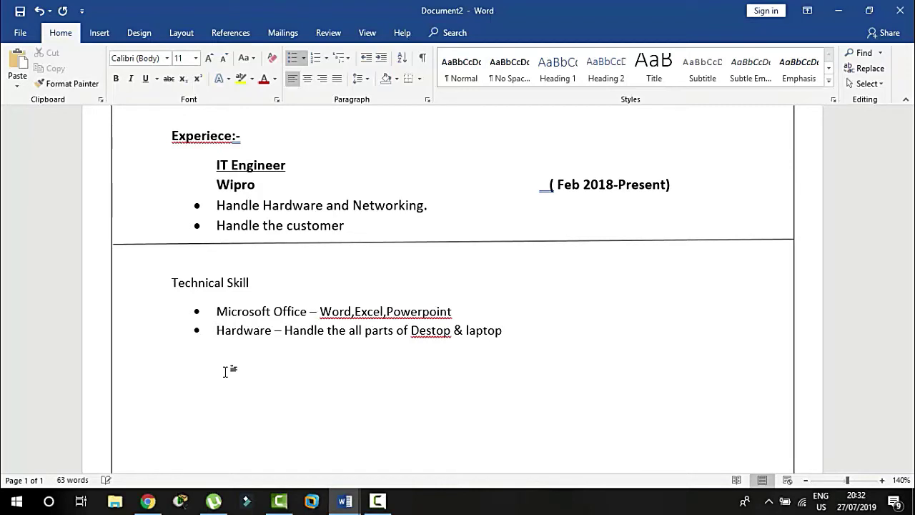
{"action": "type", "text": " ,Tro"}
{"action": "type", "text": "uble"}
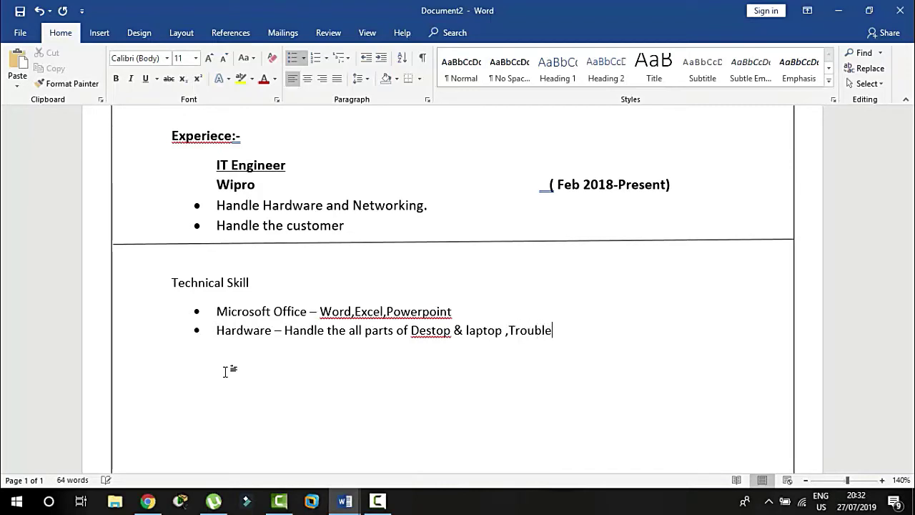
{"action": "type", "text": "shh"}
{"action": "key", "text": "BackSpace"}
{"action": "type", "text": "oot "}
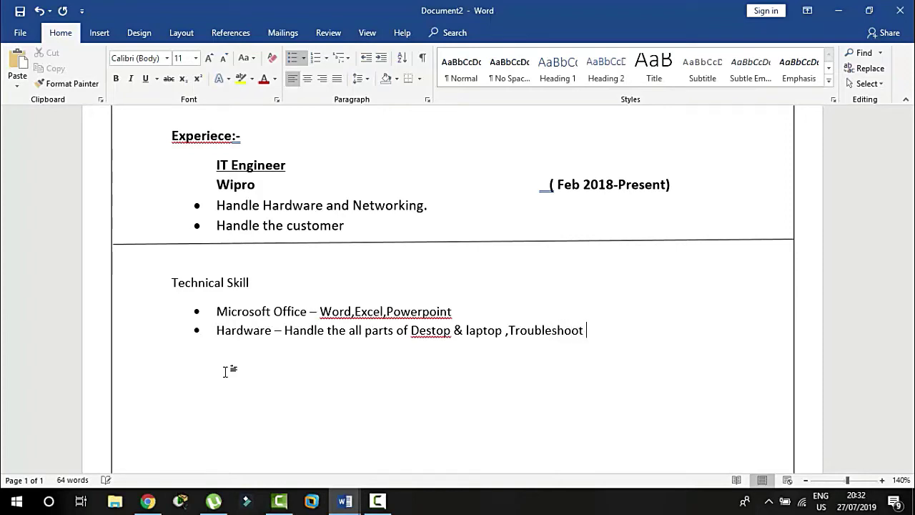
{"action": "type", "text": "y"}
{"action": "key", "text": "BackSpace"}
{"action": "type", "text": "th"}
{"action": "type", "text": "e ha"}
{"action": "type", "text": "rdware "}
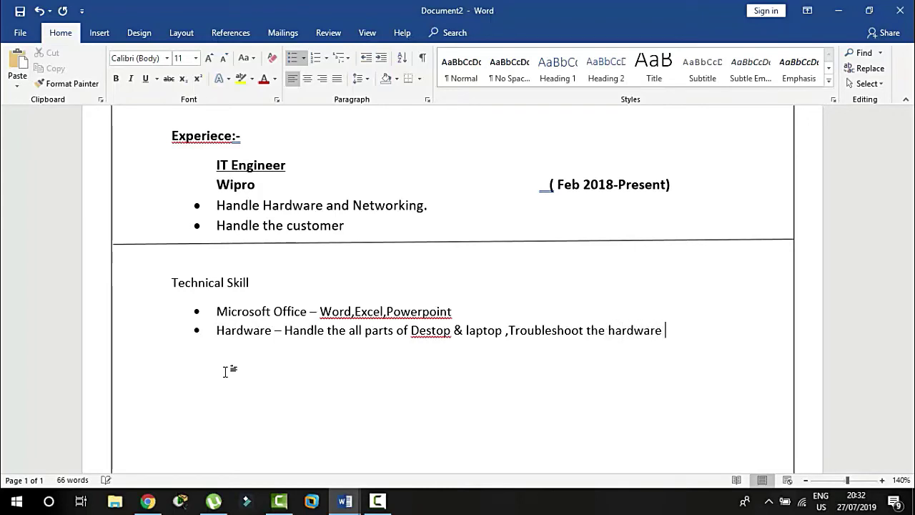
{"action": "type", "text": "pro"}
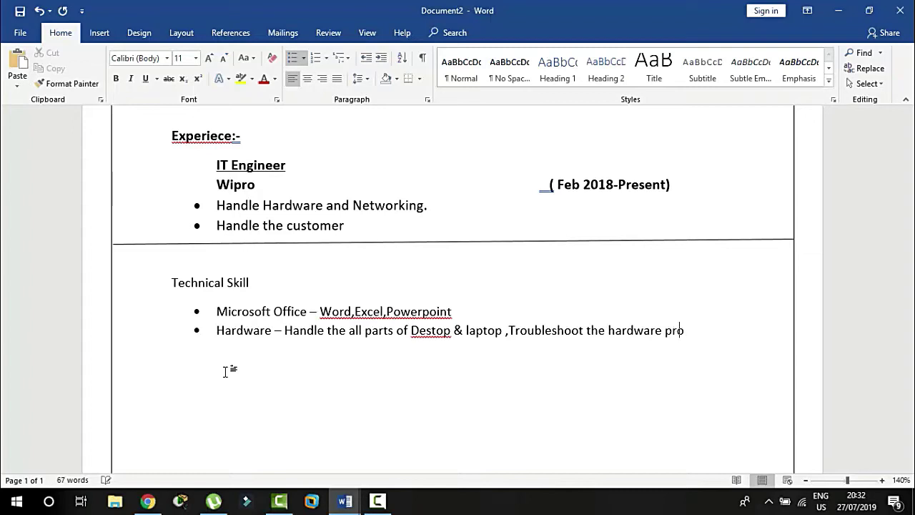
{"action": "type", "text": "ble"}
{"action": "type", "text": "m"}
{"action": "key", "text": "Return"}
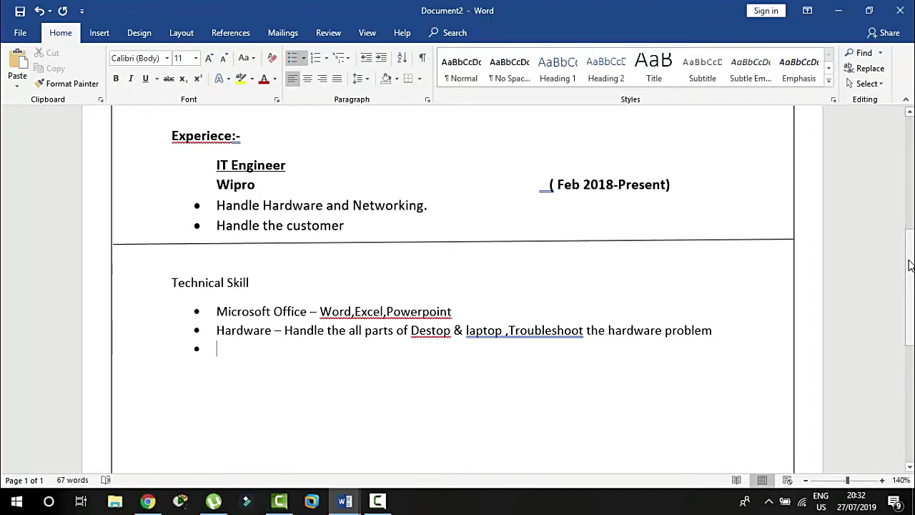
Step: Delete the empty third bullet and blank line below the Hardware item
{"action": "left_click_drag", "start_coordinate": [909, 265], "coordinate": [909, 318]}
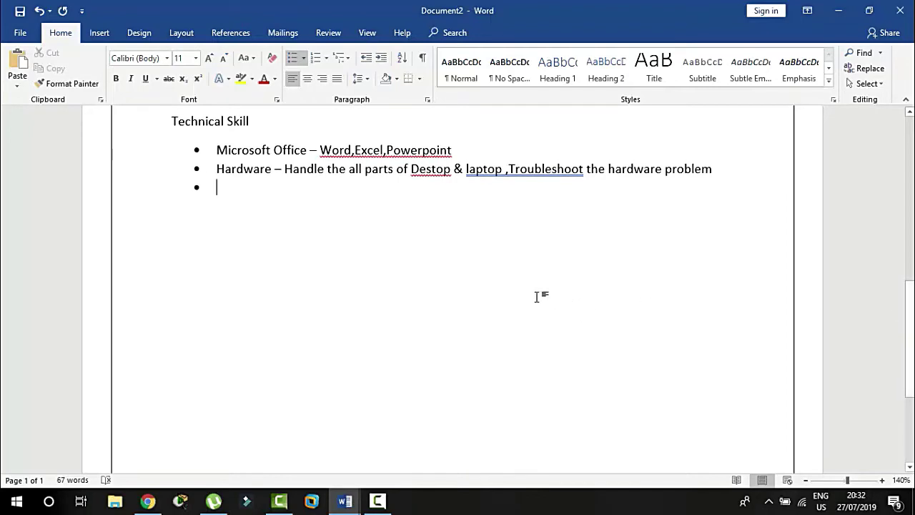
{"action": "key", "text": "BackSpace"}
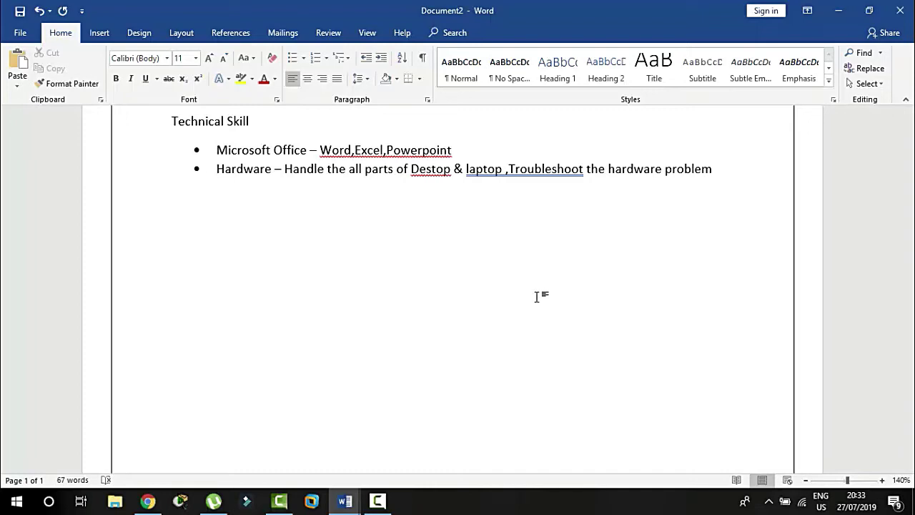
{"action": "key", "text": "BackSpace"}
{"action": "key", "text": "Up"}
{"action": "key", "text": "Up"}
{"action": "key", "text": "Up"}
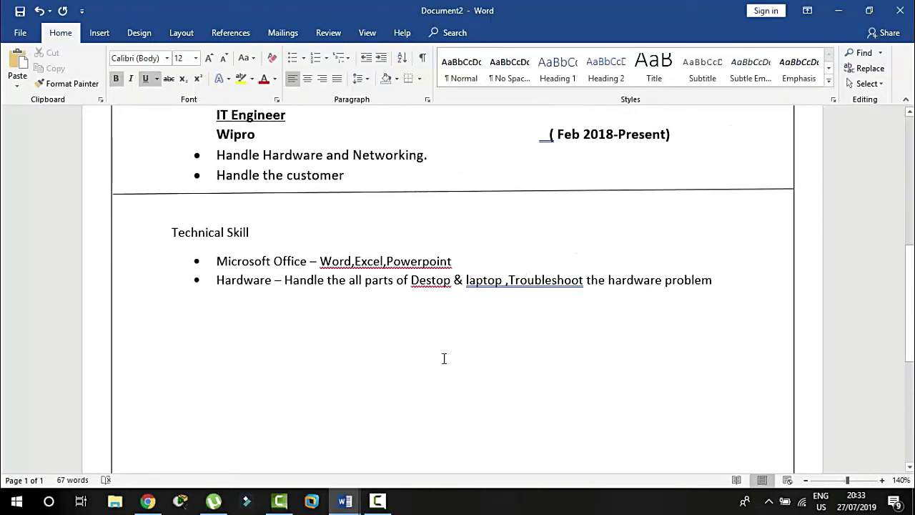
Step: Copy the divider line and position the duplicate just below the Technical Skill bullets
{"action": "left_click", "coordinate": [390, 196]}
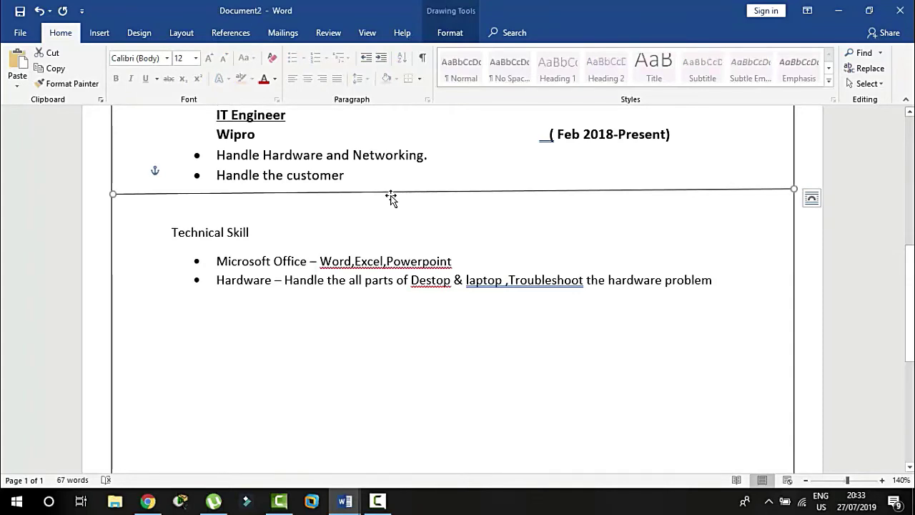
{"action": "key", "text": "ctrl+c"}
{"action": "key", "text": "ctrl+v"}
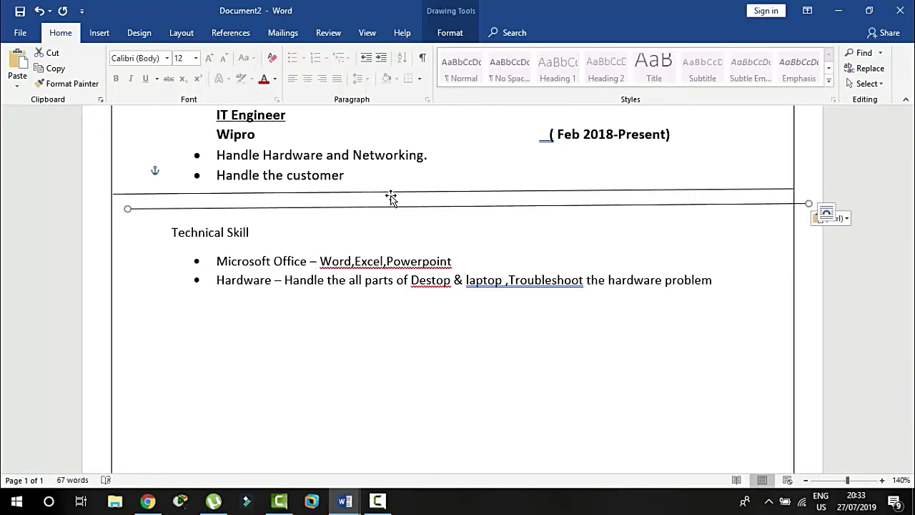
{"action": "key", "text": "Down"}
{"action": "key", "text": "Down"}
{"action": "key", "text": "Down"}
{"action": "key", "text": "Down"}
{"action": "key", "text": "Down"}
{"action": "key", "text": "Down"}
{"action": "key", "text": "Down"}
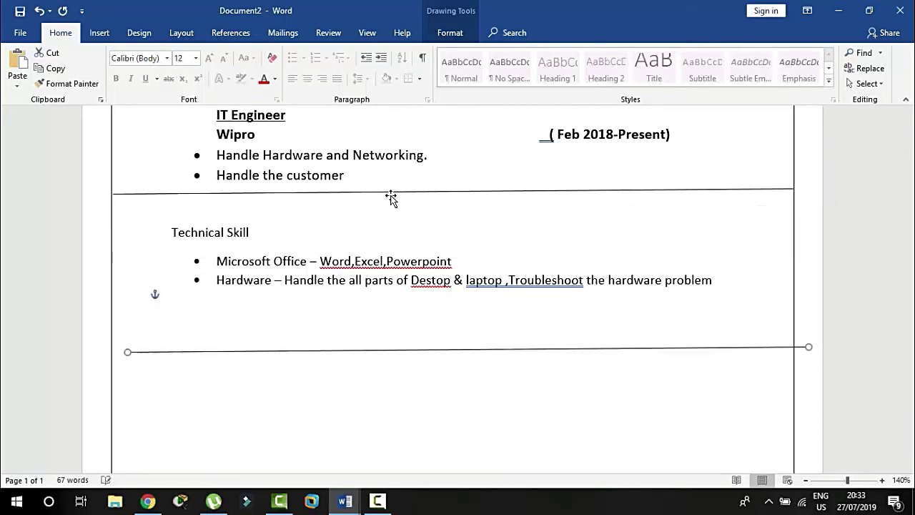
{"action": "key", "text": "Down"}
{"action": "key", "text": "Left"}
{"action": "key", "text": "Left"}
{"action": "key", "text": "Left"}
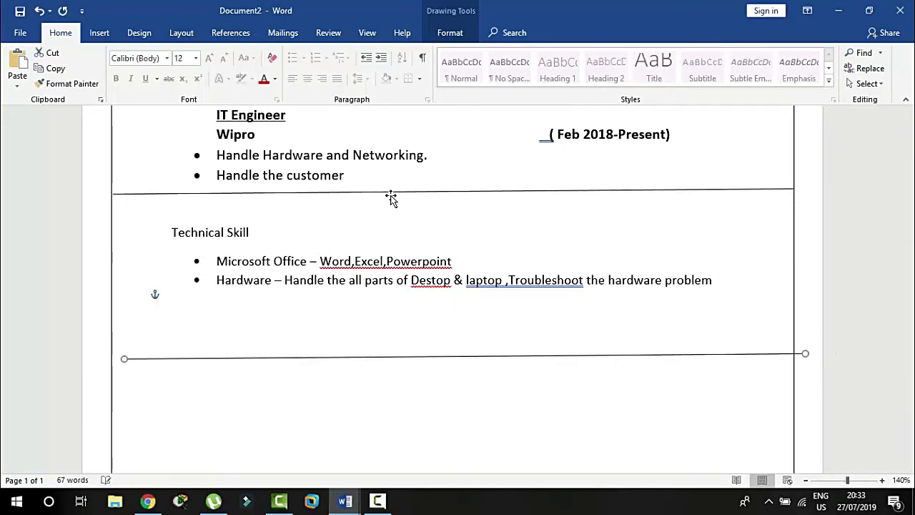
{"action": "key", "text": "Left"}
{"action": "key", "text": "Left"}
{"action": "key", "text": "Left"}
{"action": "key", "text": "Left"}
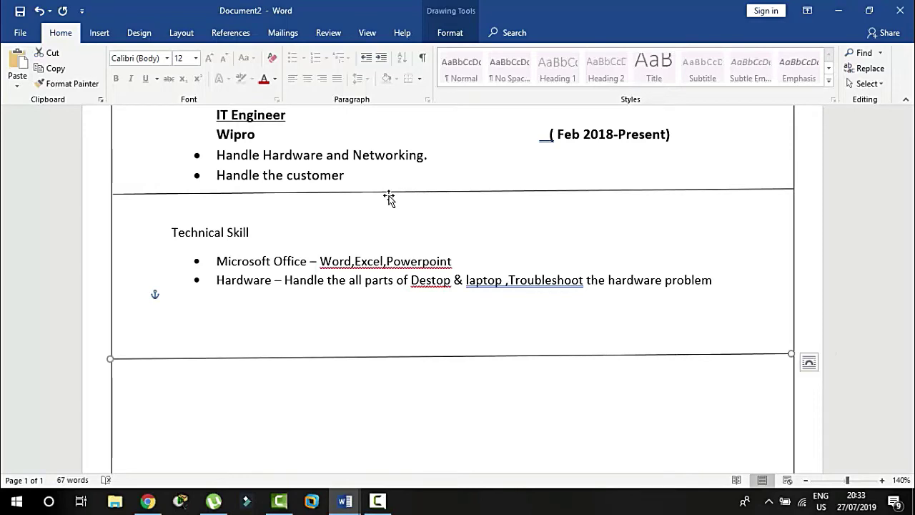
{"action": "left_click", "coordinate": [172, 384]}
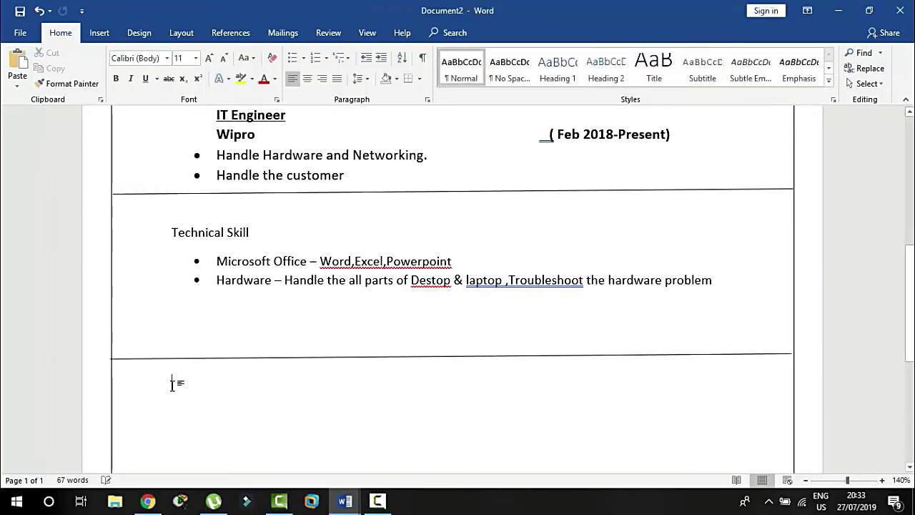
Step: Type the 'Education' heading below the divider and begin a bulleted entry with 'Persuieng'
{"action": "left_click", "coordinate": [909, 468]}
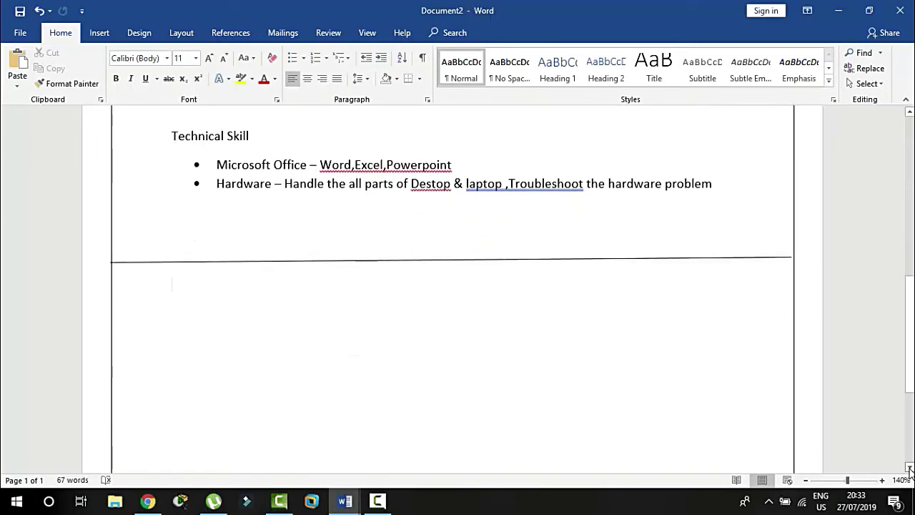
{"action": "type", "text": "E"}
{"action": "type", "text": "ducat"}
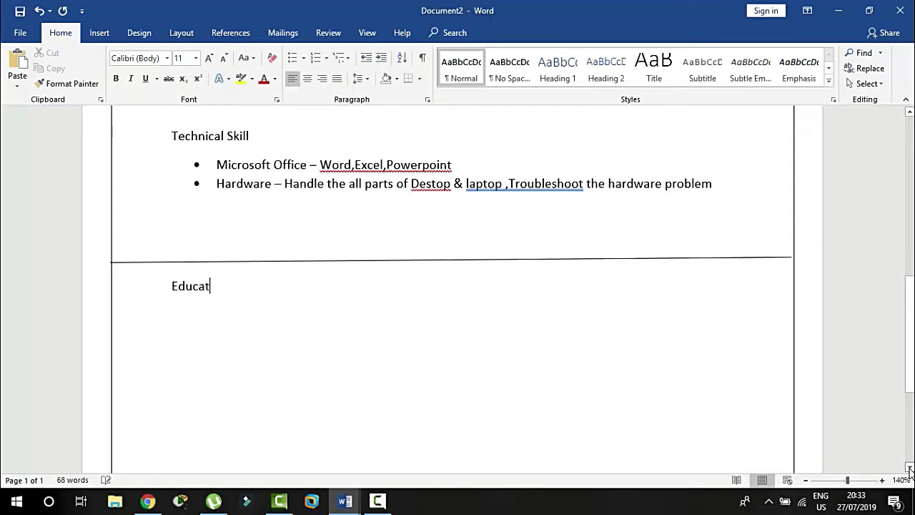
{"action": "type", "text": "ion"}
{"action": "key", "text": "Return"}
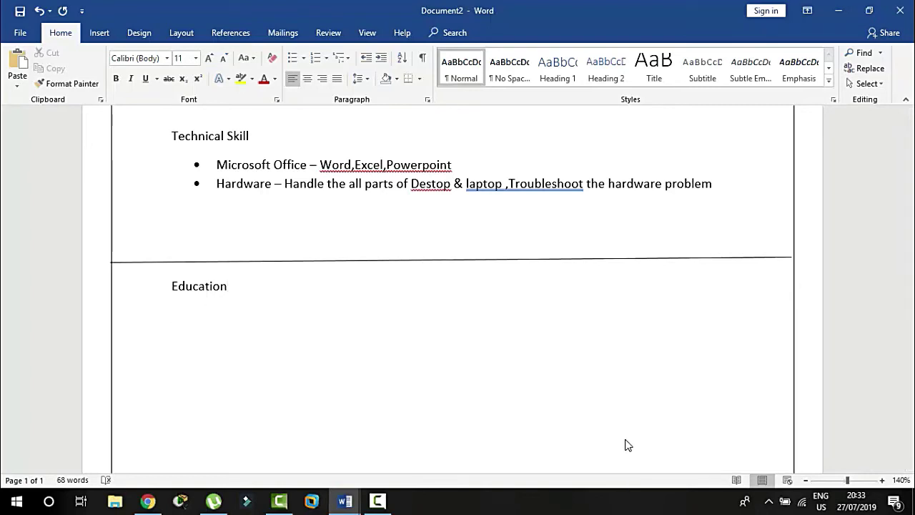
{"action": "left_click", "coordinate": [292, 58]}
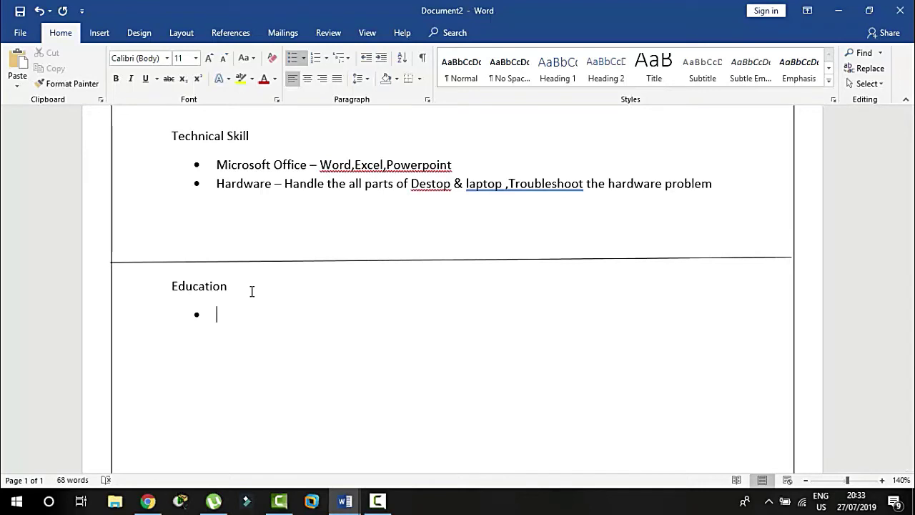
{"action": "type", "text": "P"}
{"action": "type", "text": "ersui"}
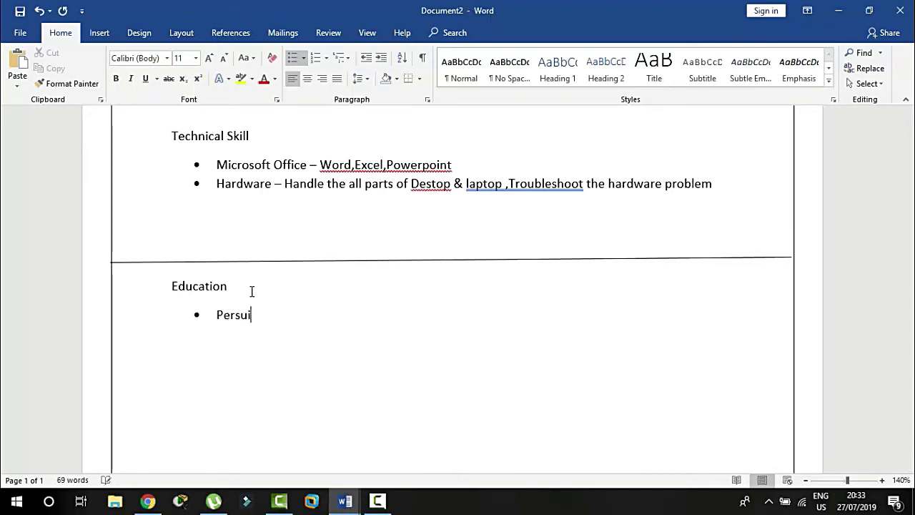
{"action": "type", "text": "eng"}
Step: Correct the misspelled 'Persuieng' to 'Perusing' using the spelling suggestions
{"action": "left_click", "coordinate": [235, 318]}
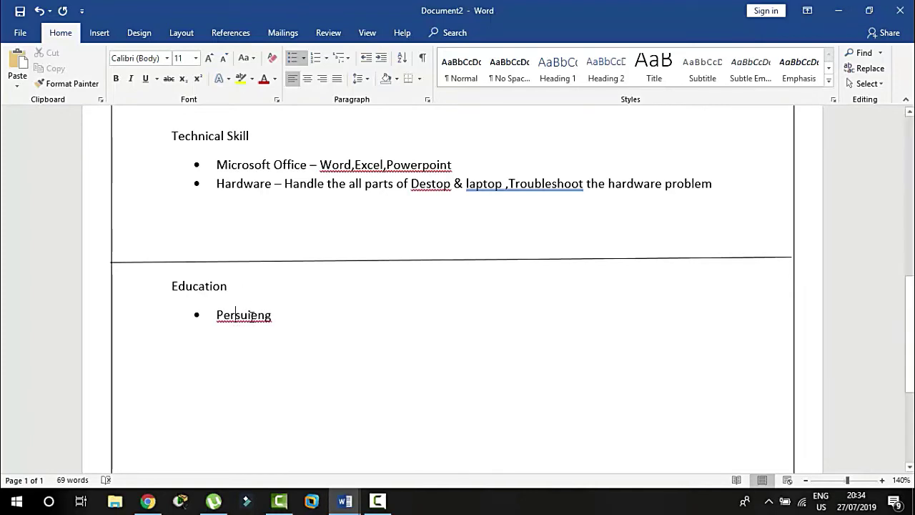
{"action": "left_click", "coordinate": [250, 316]}
{"action": "right_click", "coordinate": [249, 315]}
{"action": "left_click", "coordinate": [203, 76]}
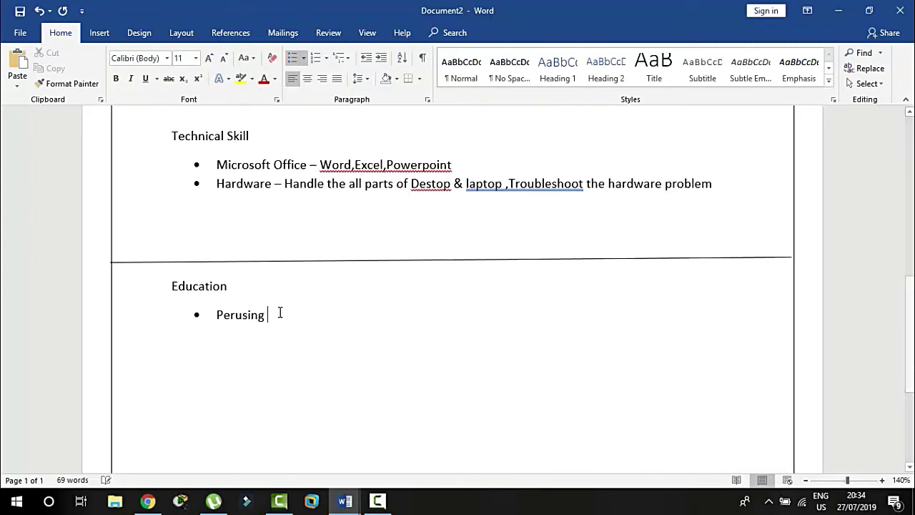
Step: Complete the bullet with 'Graduation (B.Sc-2 year) from Delhi university.' and start a new bullet
{"action": "type", "text": "Gra"}
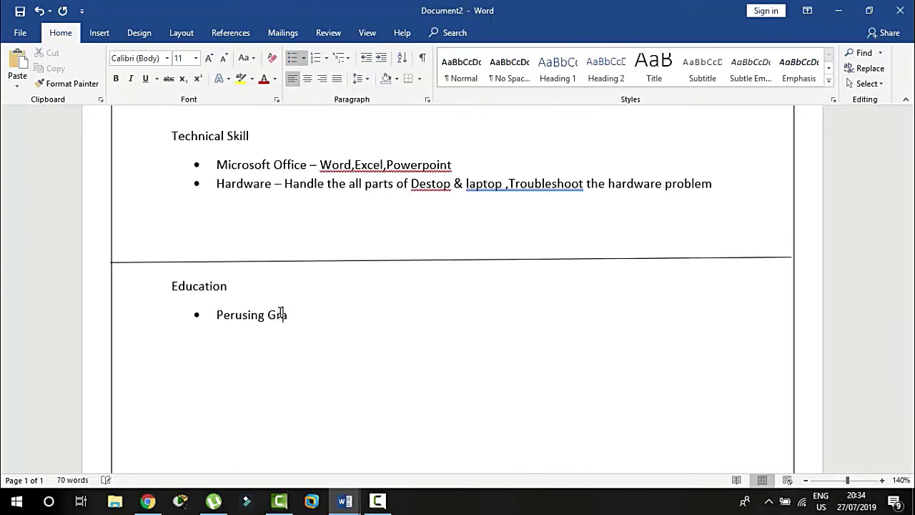
{"action": "type", "text": "duat"}
{"action": "type", "text": "ion "}
{"action": "type", "text": "(B"}
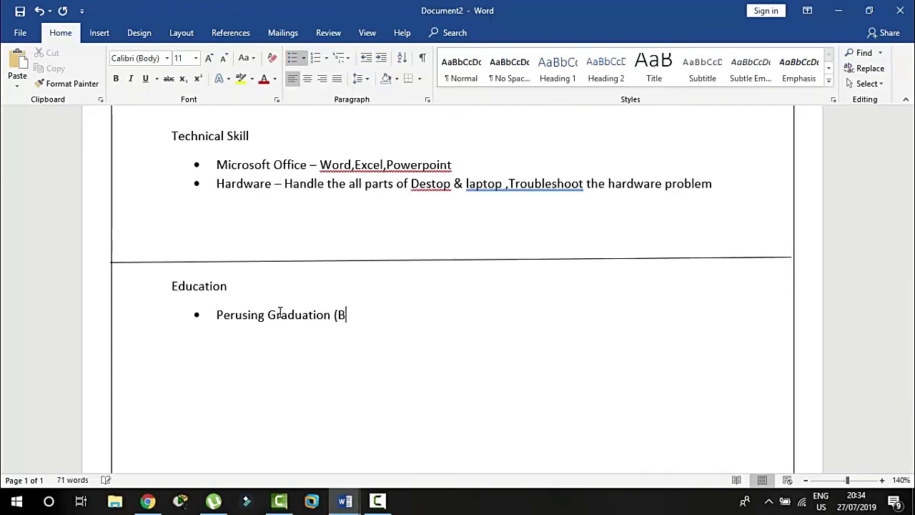
{"action": "type", "text": ".S"}
{"action": "type", "text": "c)"}
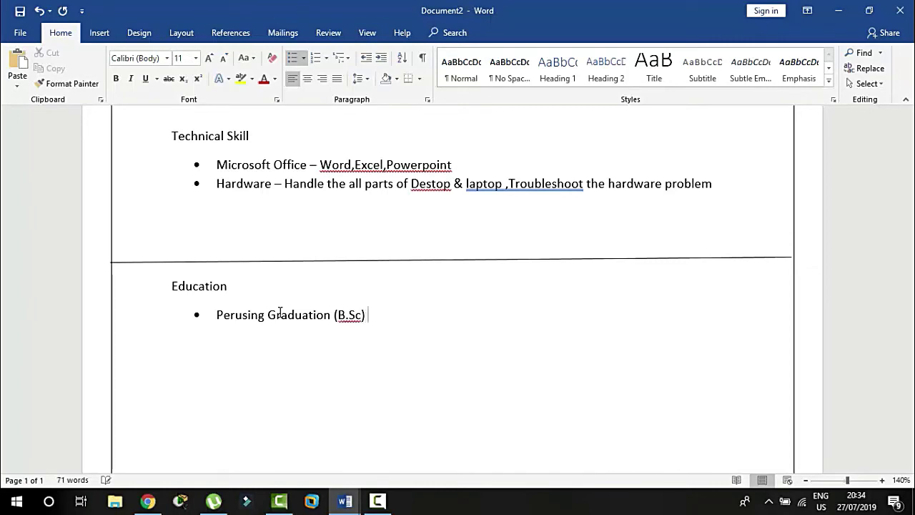
{"action": "key", "text": "BackSpace"}
{"action": "key", "text": "BackSpace"}
{"action": "type", "text": "-"}
{"action": "type", "text": "2"}
{"action": "type", "text": " ye"}
{"action": "type", "text": "ar"}
{"action": "type", "text": ")"}
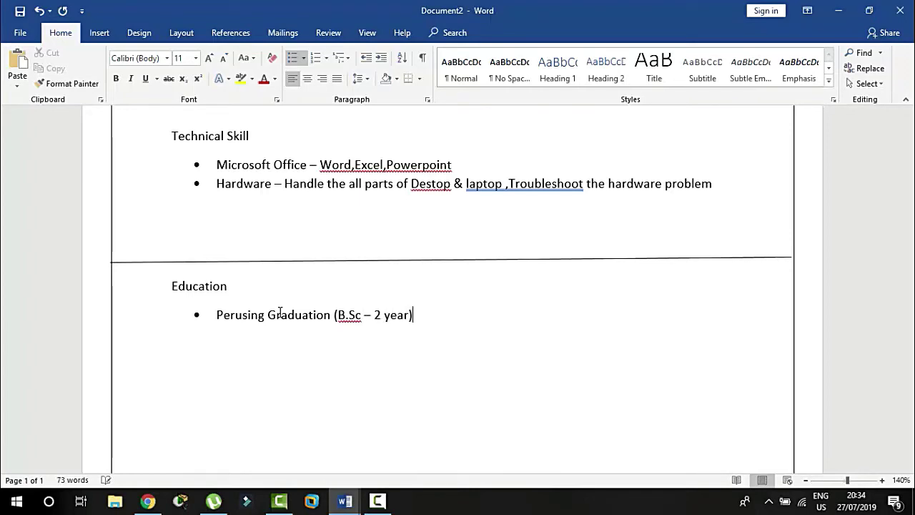
{"action": "type", "text": " fr"}
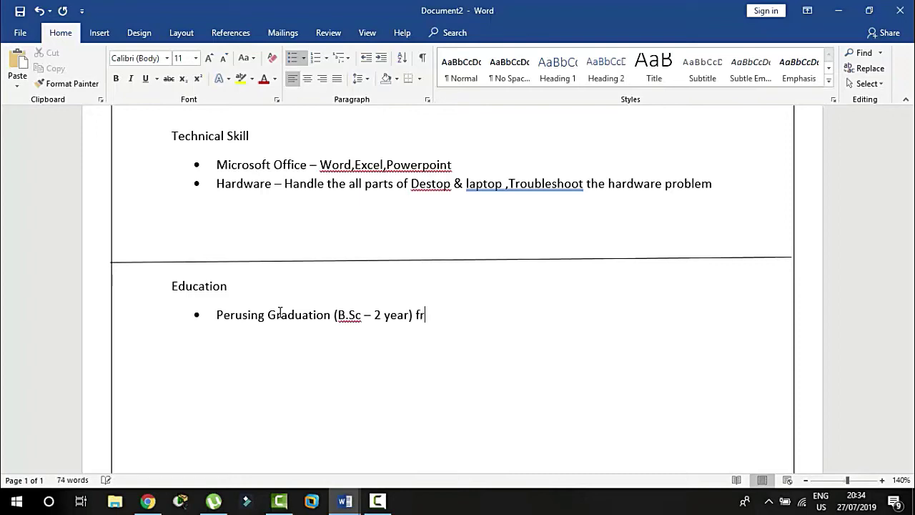
{"action": "type", "text": "om "}
{"action": "type", "text": "Delhi "}
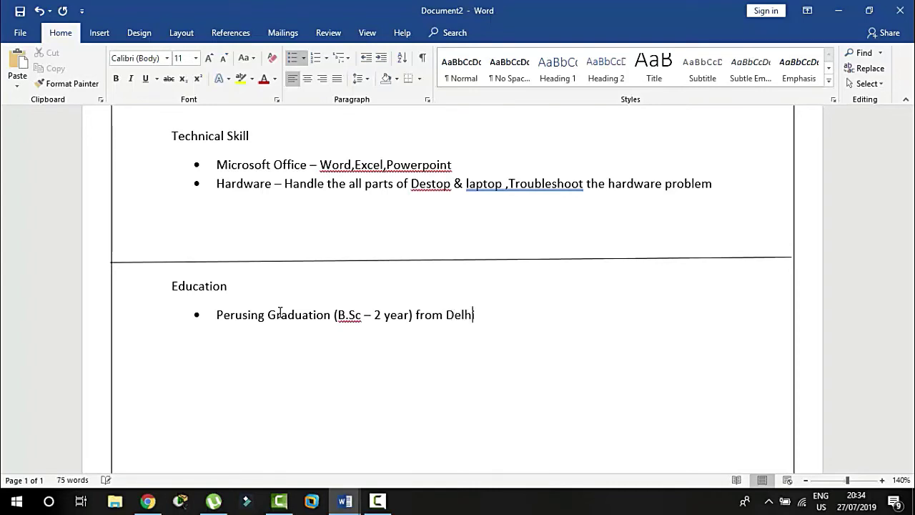
{"action": "type", "text": "uni"}
{"action": "type", "text": "ver"}
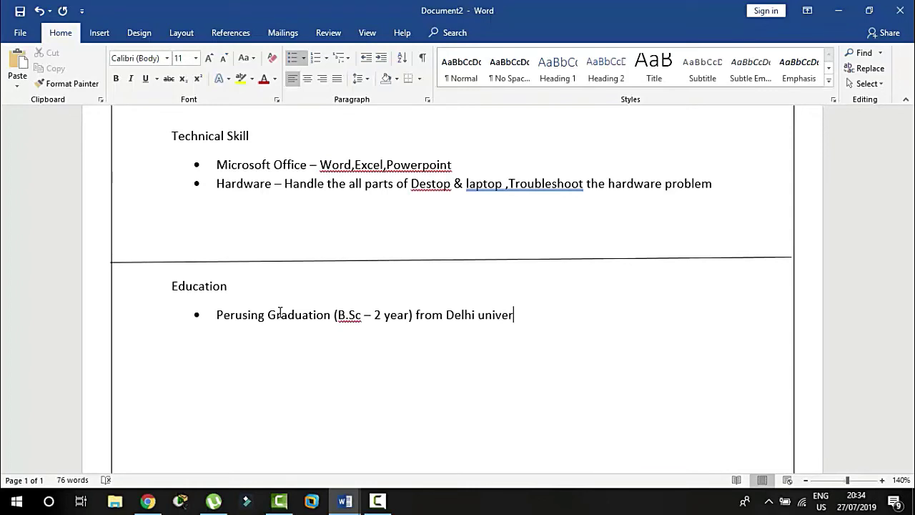
{"action": "type", "text": "sity"}
{"action": "type", "text": "."}
{"action": "key", "text": "Return"}
Step: Add Education bullets '12 from CBSE board in 2017' and '10 from CBSE board in 2015'
{"action": "type", "text": "1"}
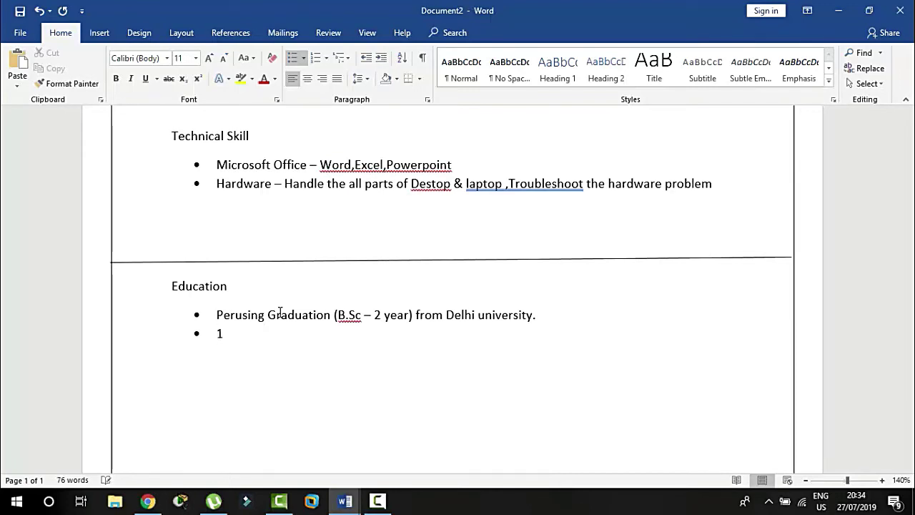
{"action": "type", "text": "2 f"}
{"action": "type", "text": "rom "}
{"action": "type", "text": "CBSR"}
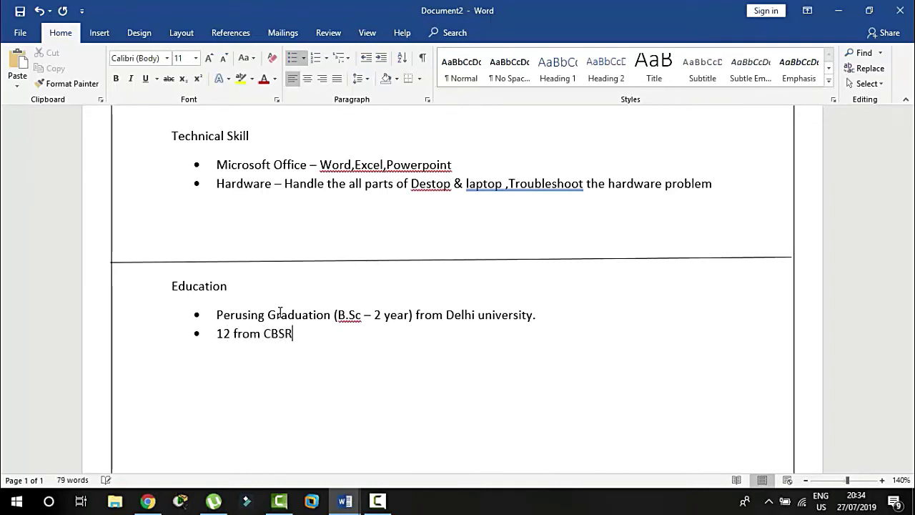
{"action": "key", "text": "BackSpace"}
{"action": "type", "text": "E "}
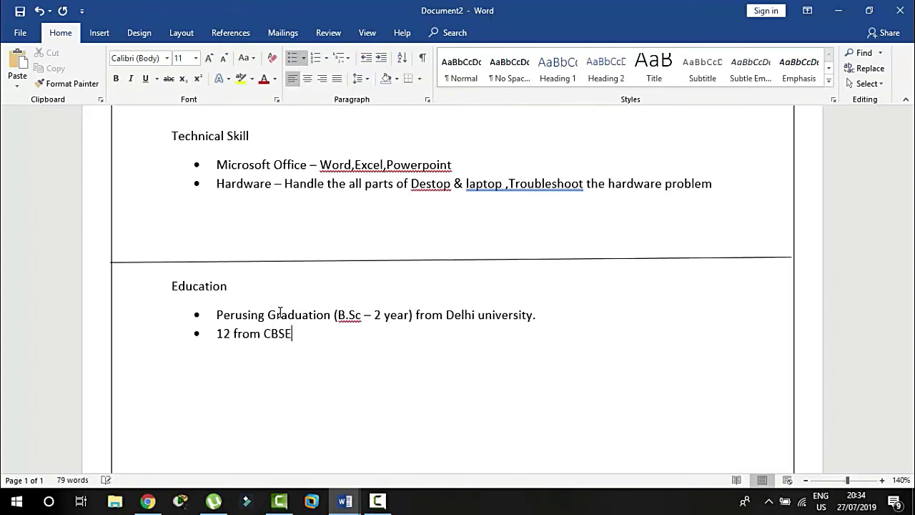
{"action": "type", "text": "bo"}
{"action": "type", "text": "ard in "}
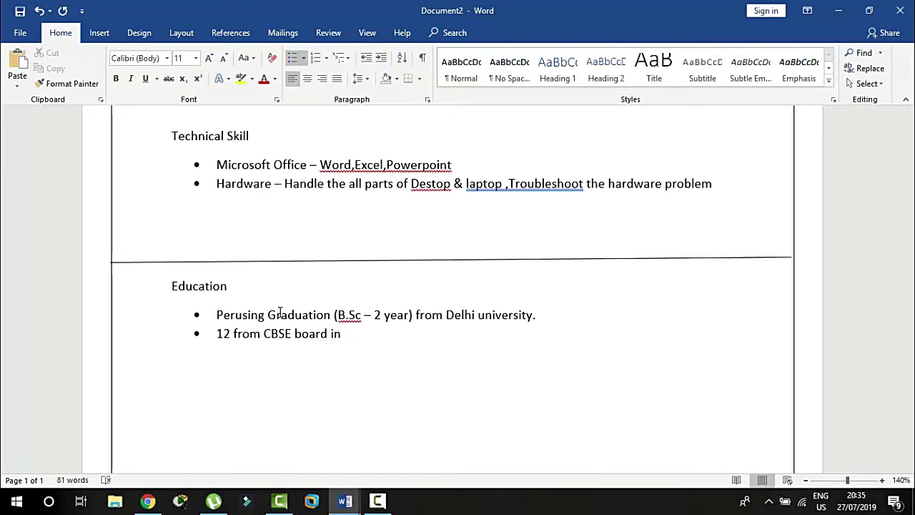
{"action": "type", "text": "2018"}
{"action": "key", "text": "BackSpace"}
{"action": "type", "text": "7"}
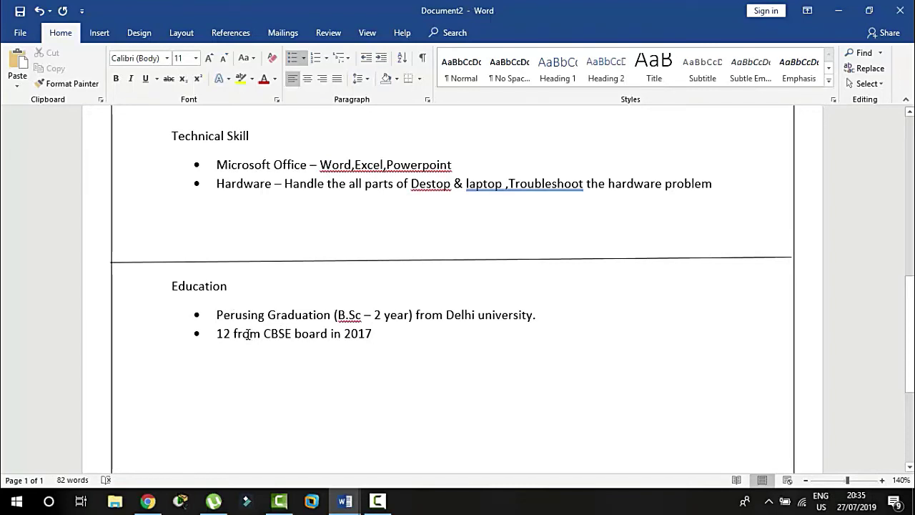
{"action": "key", "text": "Return"}
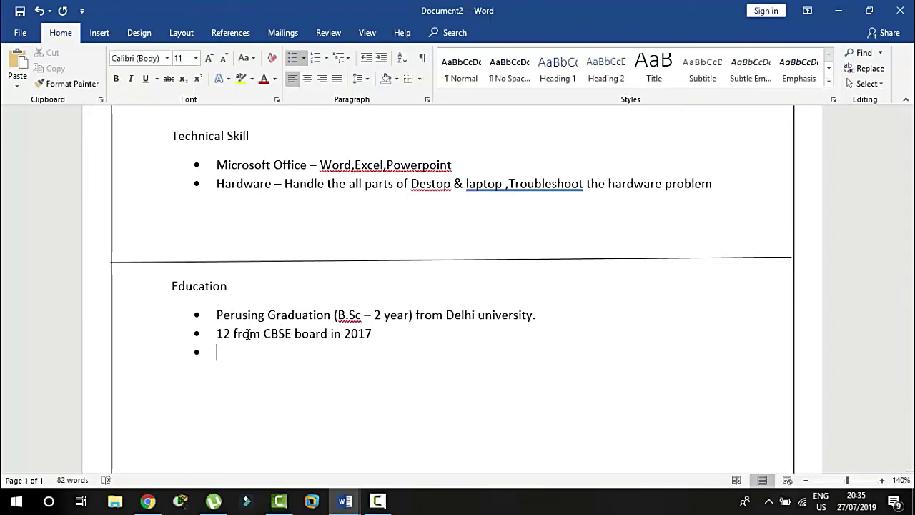
{"action": "type", "text": "10 "}
{"action": "type", "text": "from "}
{"action": "type", "text": "CBSE "}
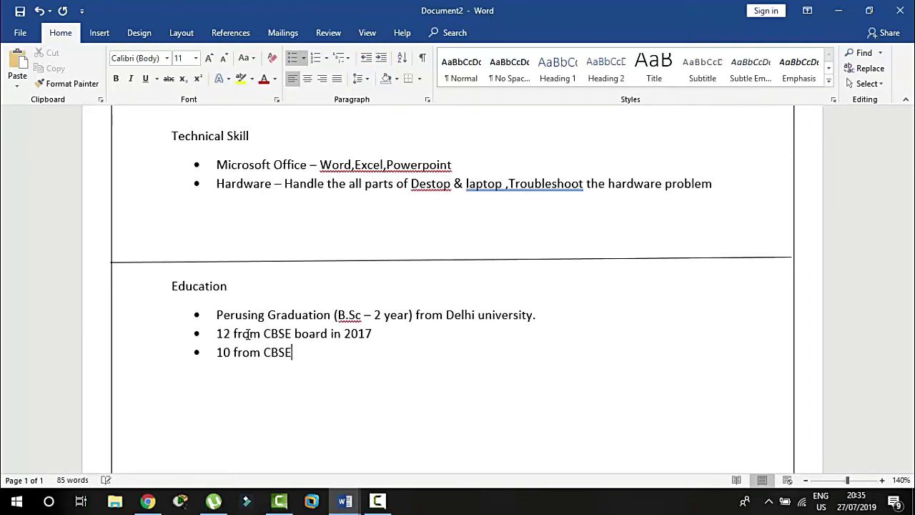
{"action": "type", "text": "bo"}
{"action": "type", "text": "ard in "}
{"action": "type", "text": "201"}
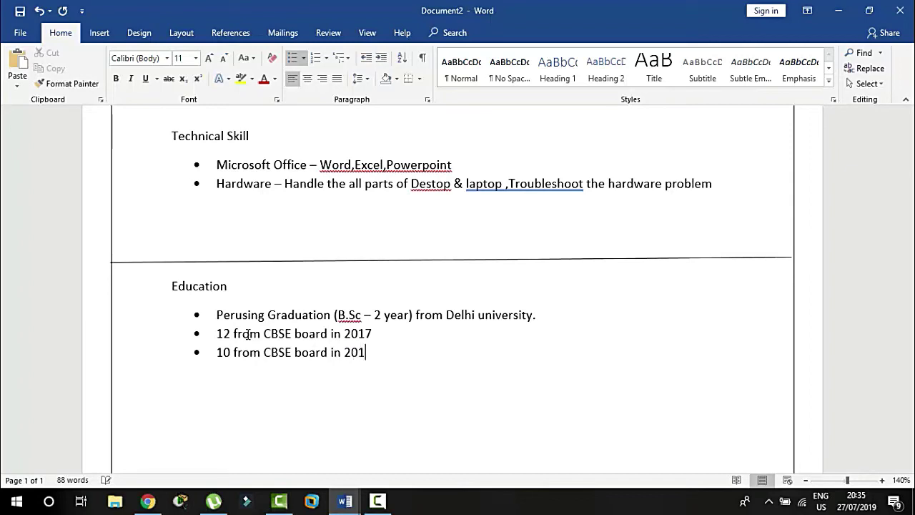
{"action": "type", "text": "5"}
Step: Paste a copy of the divider line and nudge it below the Education list to the left border
{"action": "left_click", "coordinate": [256, 263]}
{"action": "key", "text": "ctrl+v"}
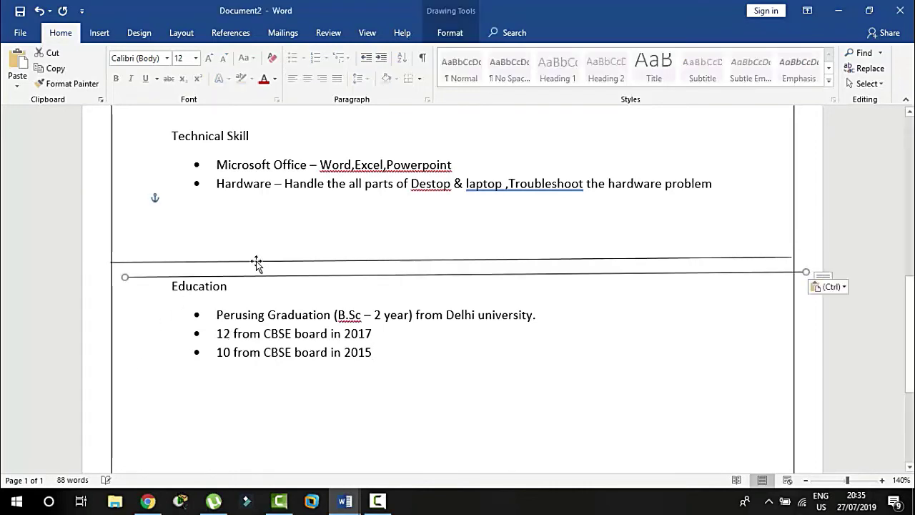
{"action": "key", "text": "Down"}
{"action": "key", "text": "Down"}
{"action": "key", "text": "Down"}
{"action": "key", "text": "Down"}
{"action": "key", "text": "Down"}
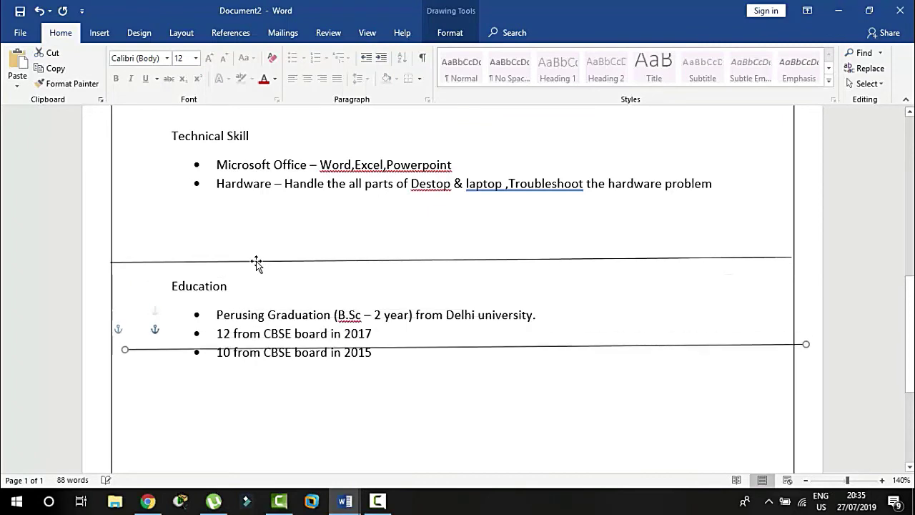
{"action": "key", "text": "Down"}
{"action": "key", "text": "Down"}
{"action": "key", "text": "Down"}
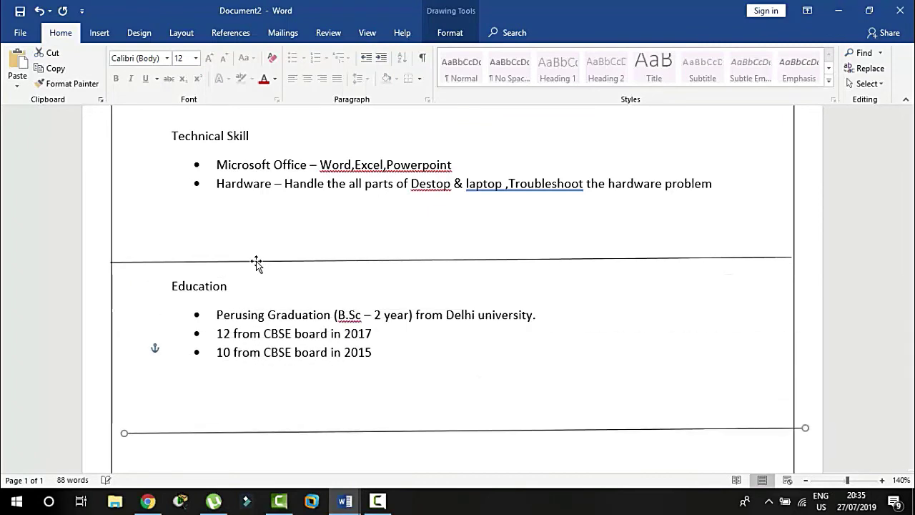
{"action": "key", "text": "Up"}
{"action": "key", "text": "Up"}
{"action": "key", "text": "Up"}
{"action": "key", "text": "Left"}
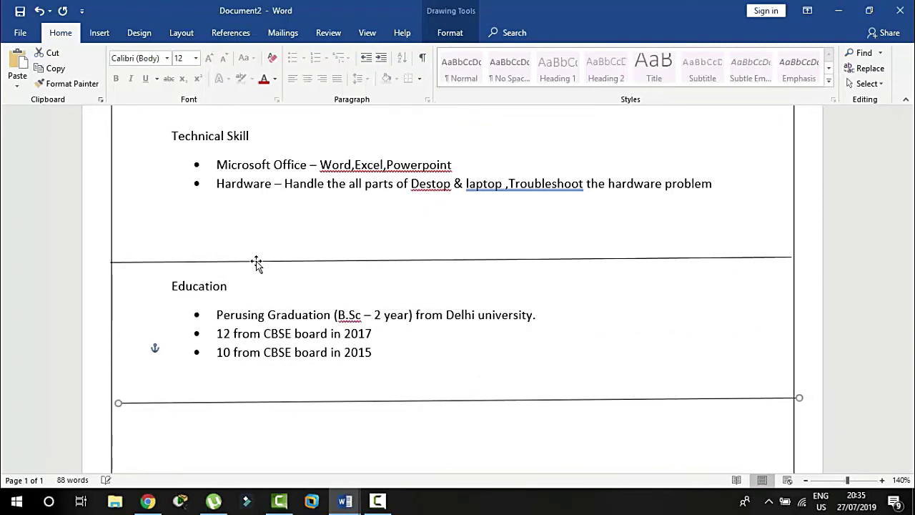
{"action": "key", "text": "Left"}
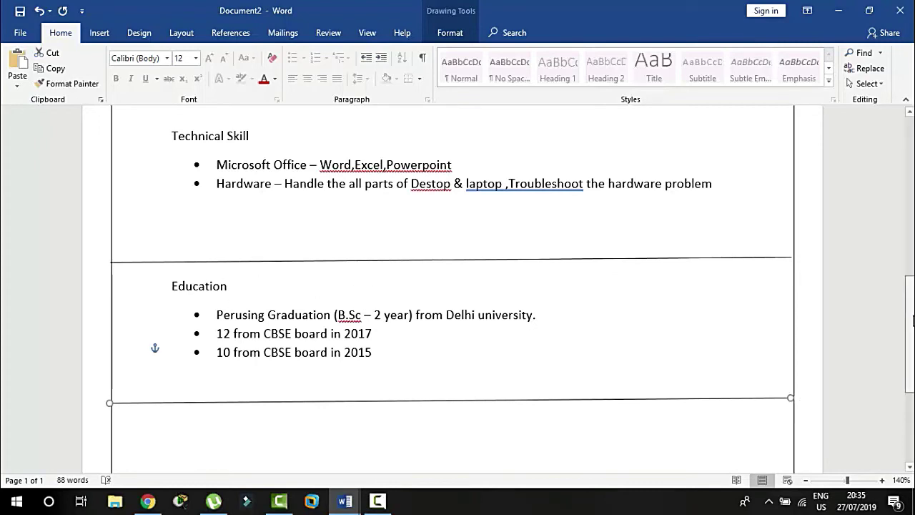
{"action": "left_click_drag", "start_coordinate": [906, 316], "coordinate": [909, 407]}
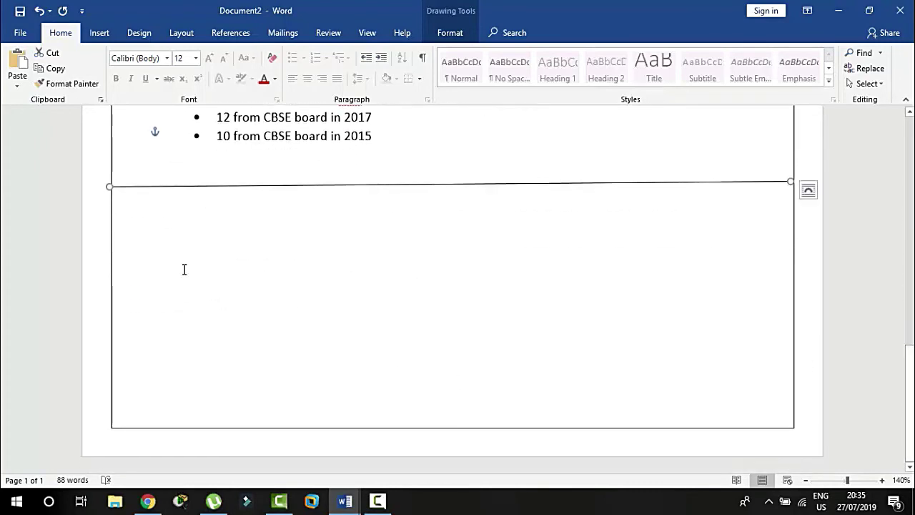
Step: Add the Technical Education heading with a bullet 'Hardware & Networking 6 month diploma course from HCL in 2019'
{"action": "left_click", "coordinate": [183, 248]}
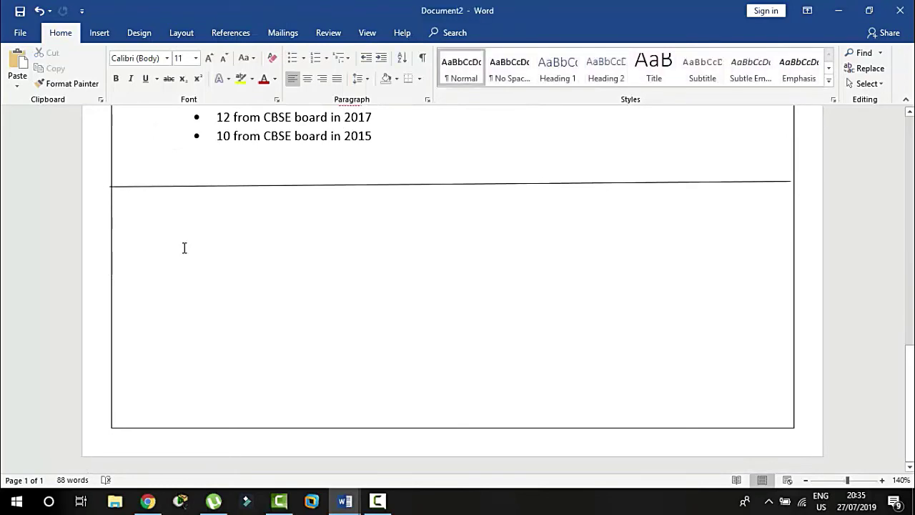
{"action": "type", "text": "T"}
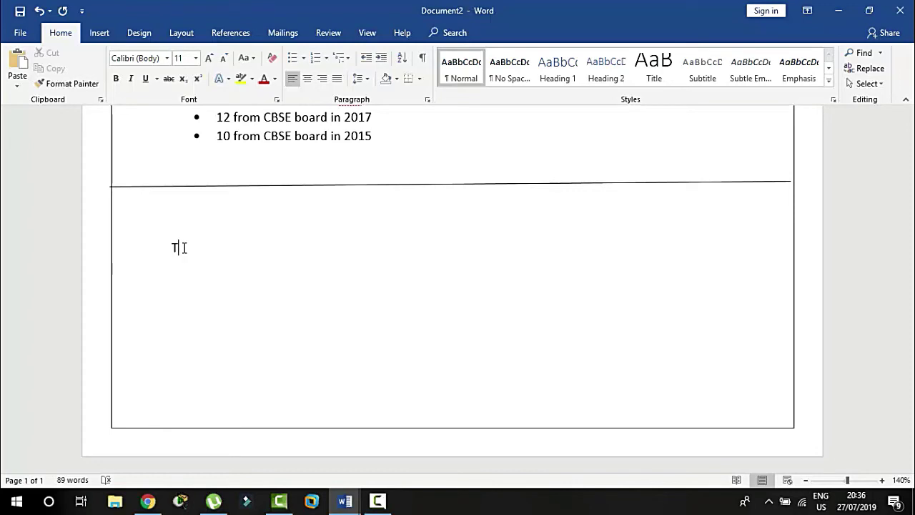
{"action": "type", "text": "echn"}
{"action": "type", "text": "ical "}
{"action": "type", "text": "Educa"}
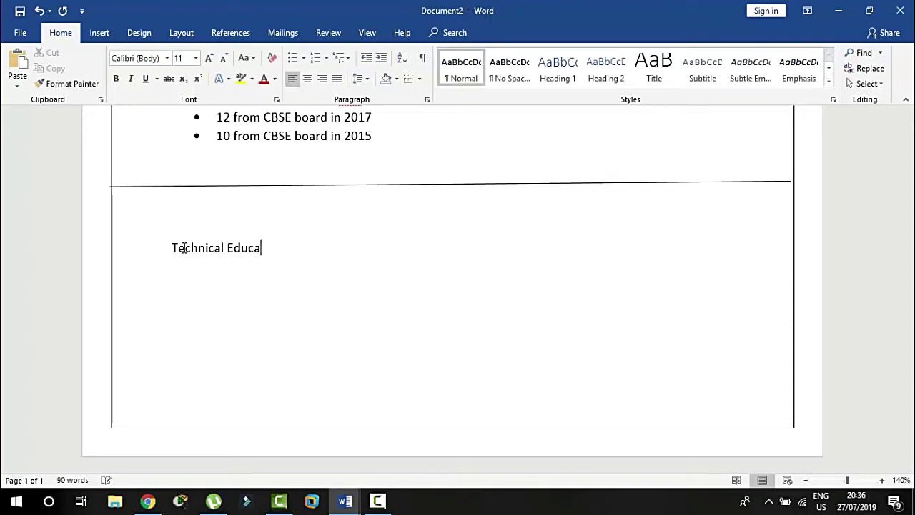
{"action": "type", "text": "tion"}
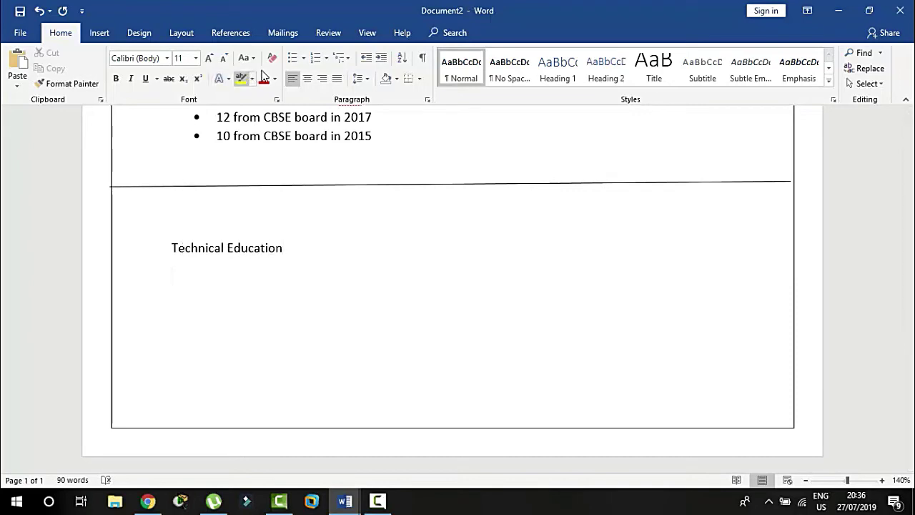
{"action": "left_click", "coordinate": [290, 60]}
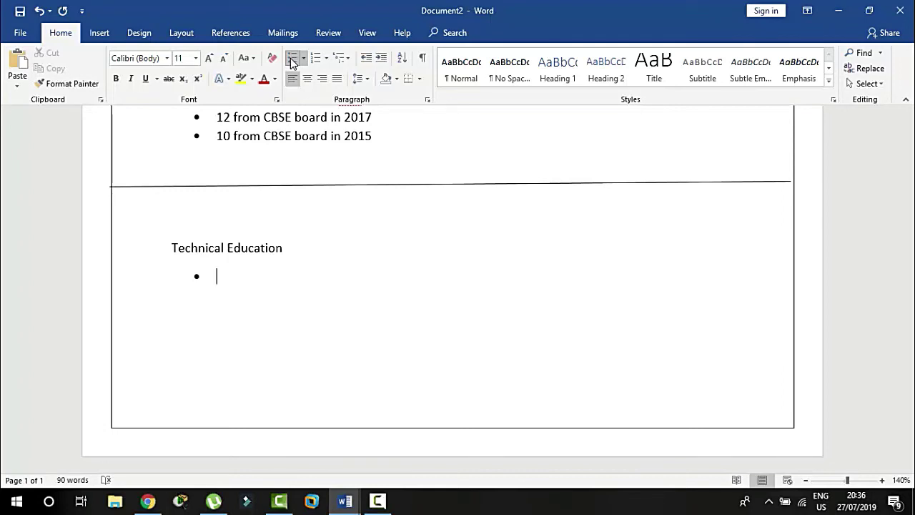
{"action": "type", "text": "Hardwa"}
{"action": "type", "text": "re & "}
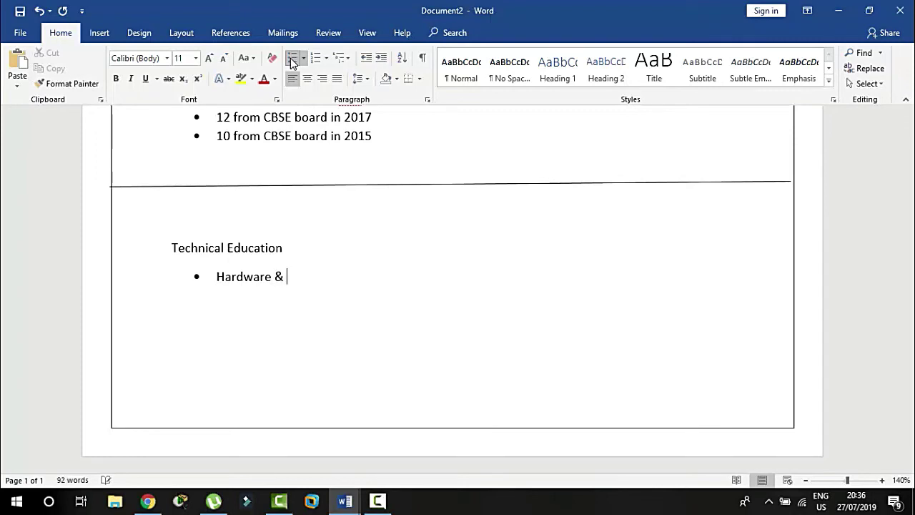
{"action": "type", "text": "Net"}
{"action": "type", "text": "workin"}
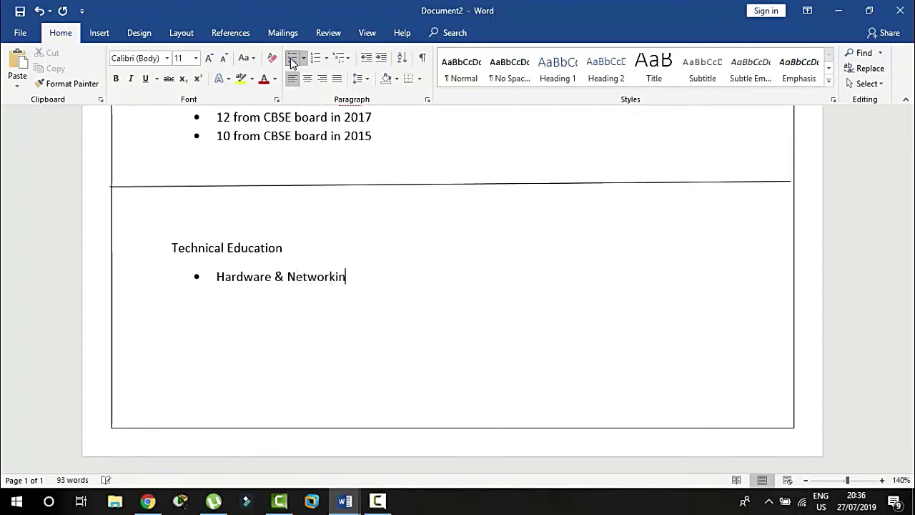
{"action": "type", "text": "g 6"}
{"action": "type", "text": " month"}
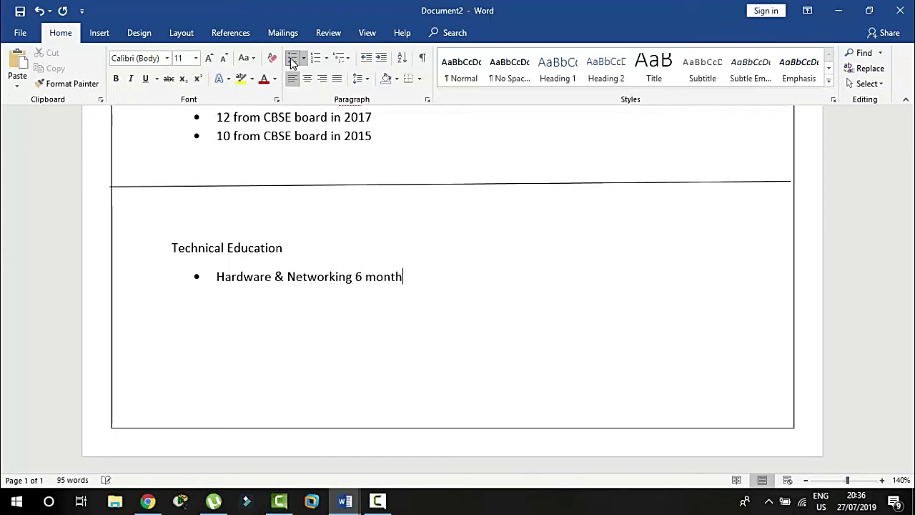
{"action": "type", "text": " dip"}
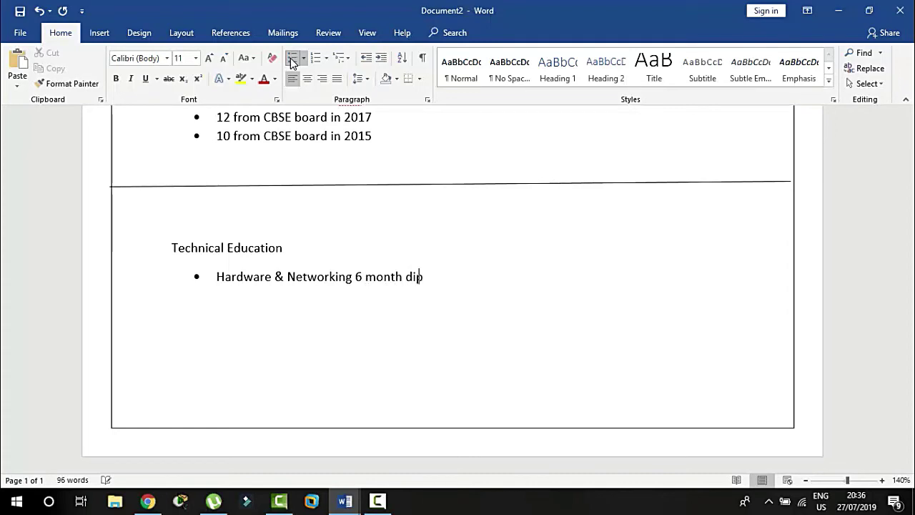
{"action": "type", "text": "loma "}
{"action": "type", "text": "course "}
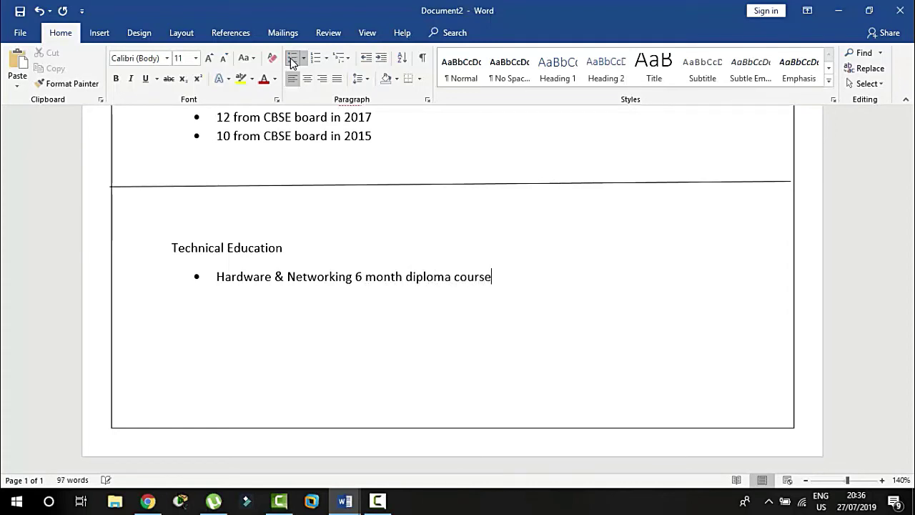
{"action": "type", "text": "from "}
{"action": "type", "text": "HC"}
{"action": "type", "text": "L"}
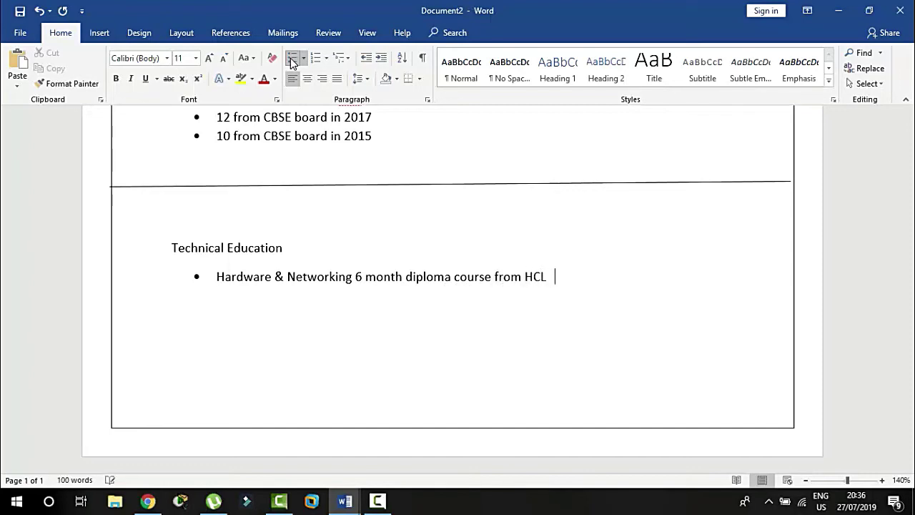
{"action": "type", "text": " in 20"}
{"action": "type", "text": "19."}
Step: Add a second bullet reading '3 month diploma in Microsoft office in 2016.'
{"action": "key", "text": "Return"}
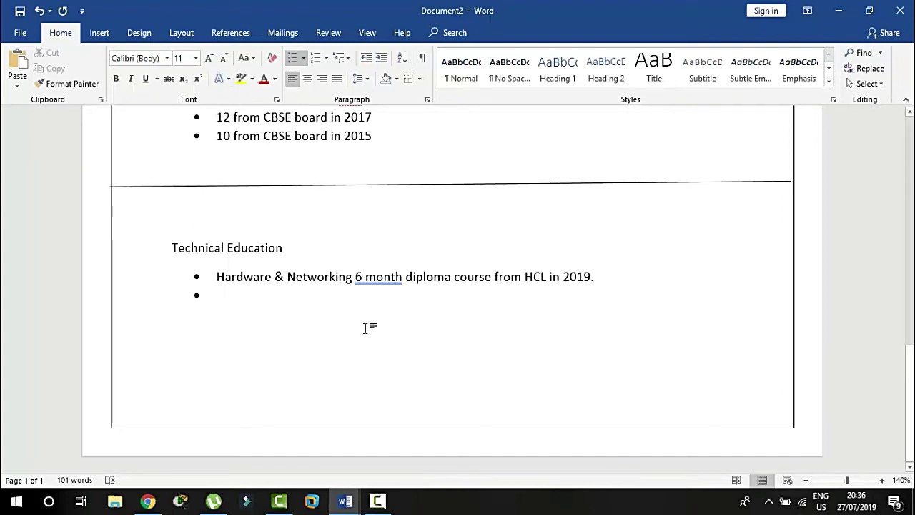
{"action": "type", "text": "# "}
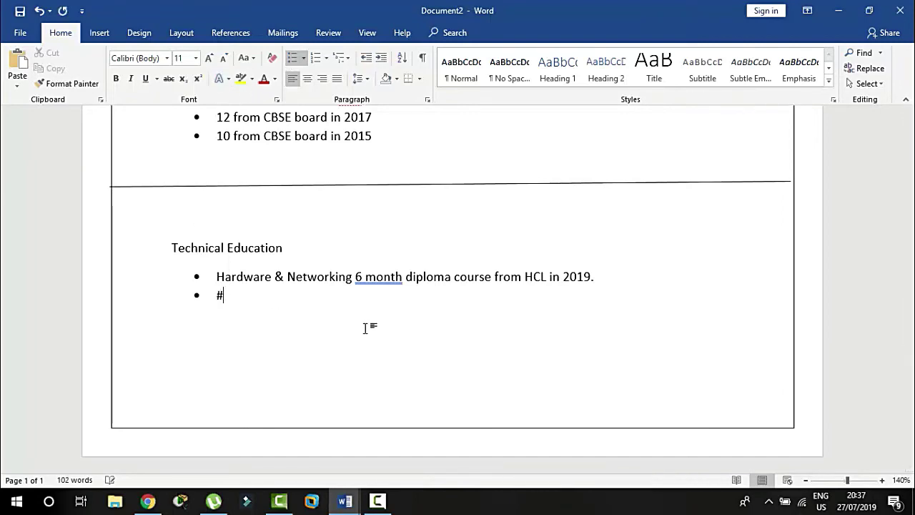
{"action": "type", "text": "month "}
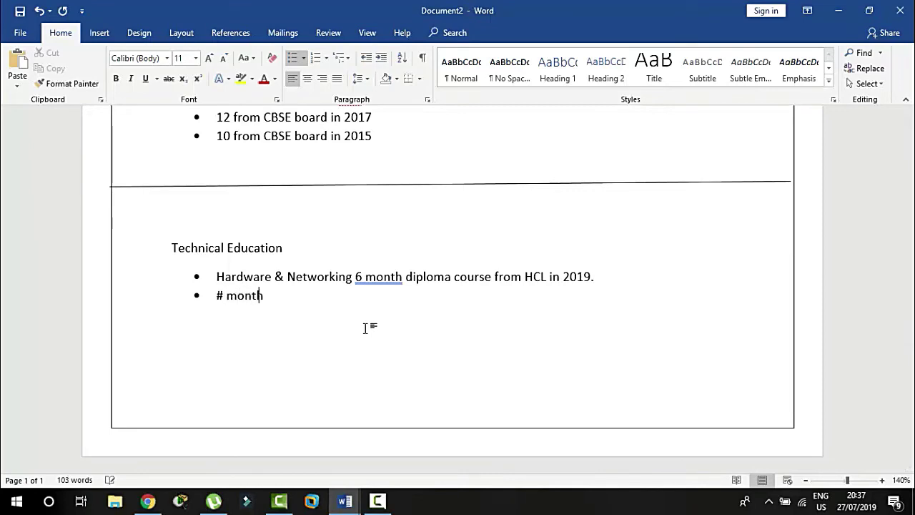
{"action": "type", "text": "D"}
{"action": "key", "text": "BackSpace"}
{"action": "type", "text": "diplo"}
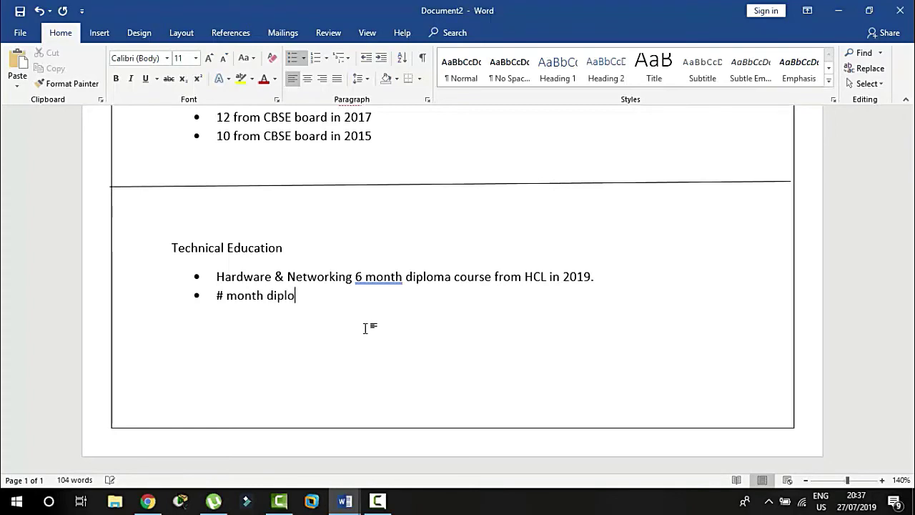
{"action": "type", "text": "ma in"}
{"action": "type", "text": " Mic"}
{"action": "type", "text": "rosof"}
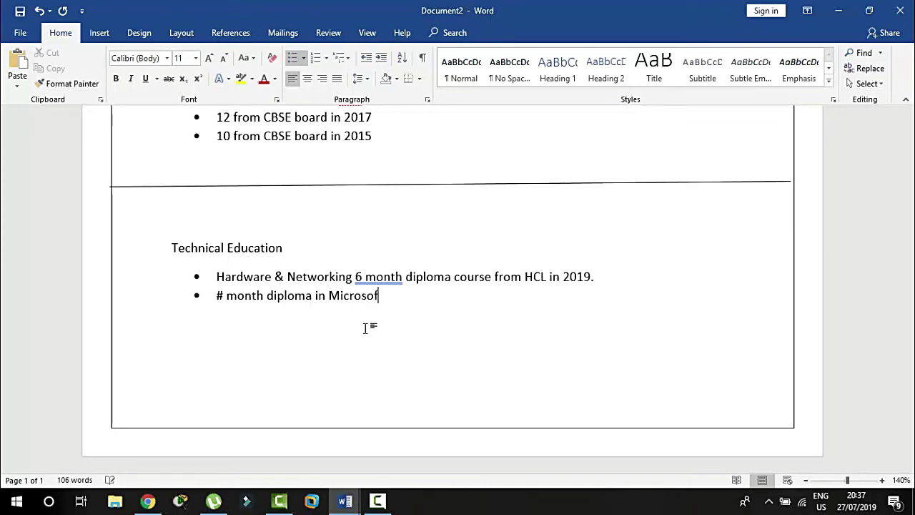
{"action": "type", "text": "t off"}
{"action": "type", "text": "ice in"}
{"action": "type", "text": " 2016"}
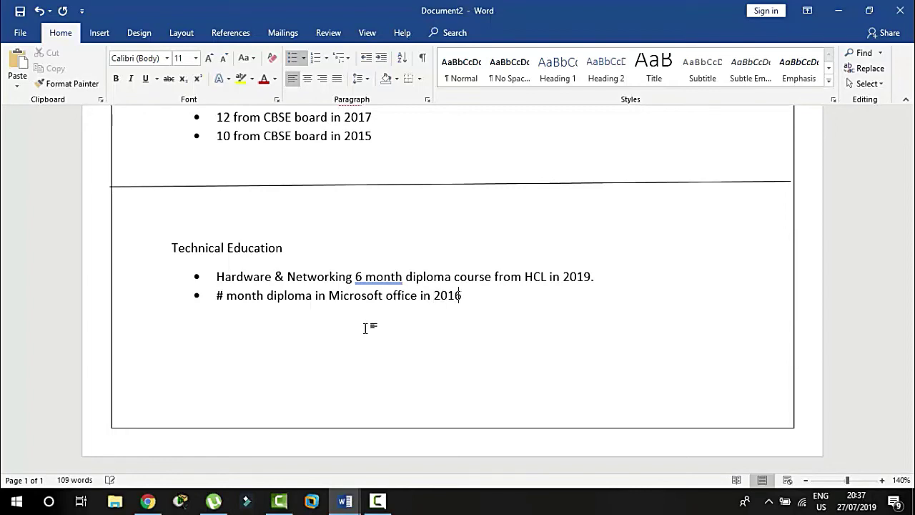
{"action": "type", "text": "."}
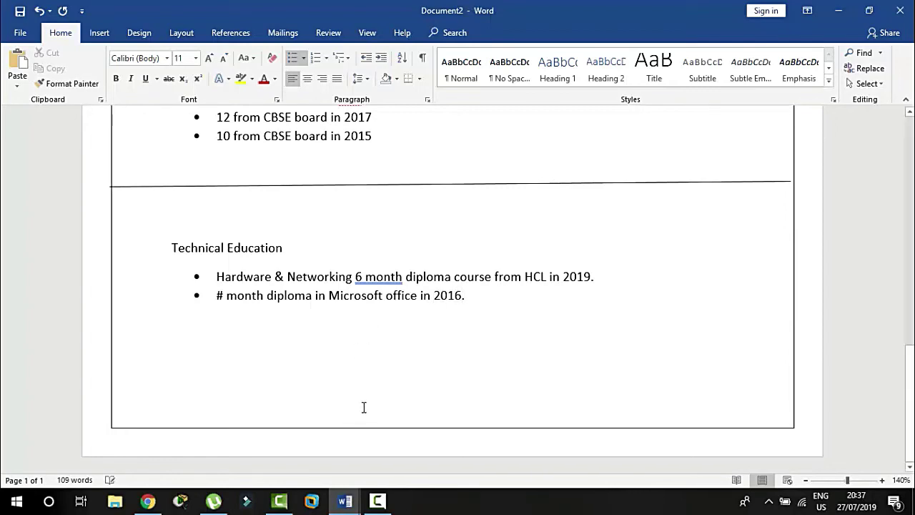
{"action": "left_click", "coordinate": [223, 296]}
{"action": "key", "text": "BackSpace"}
{"action": "type", "text": "3"}
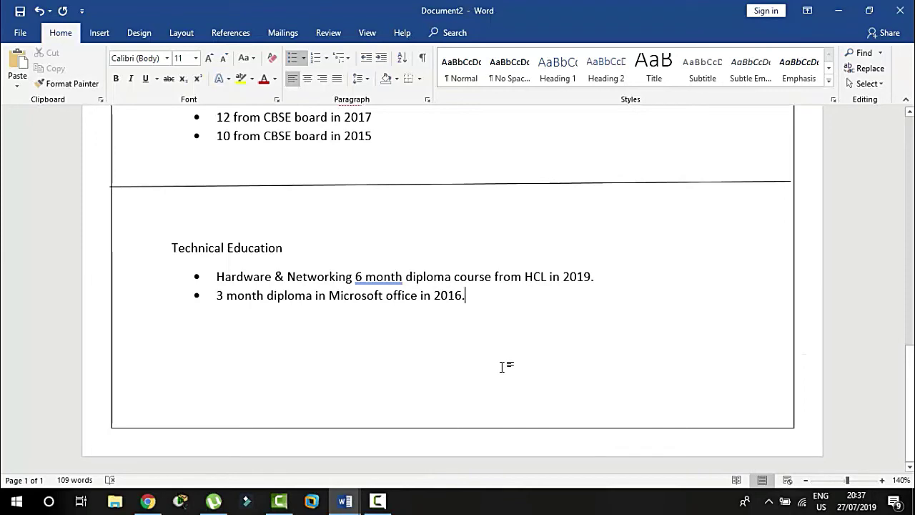
{"action": "key", "text": "Return"}
{"action": "key", "text": "Return"}
{"action": "key", "text": "Return"}
{"action": "key", "text": "Return"}
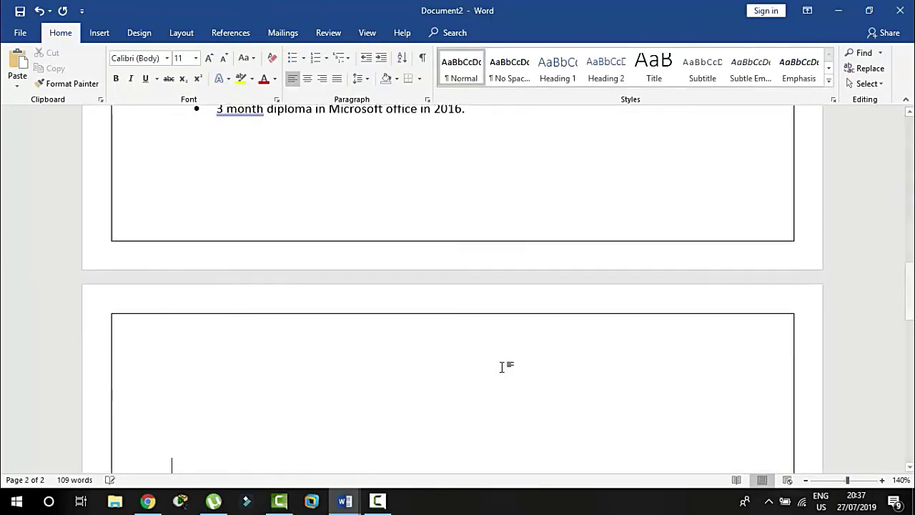
{"action": "scroll", "coordinate": [503, 366], "scroll_direction": "down", "scroll_amount": 5}
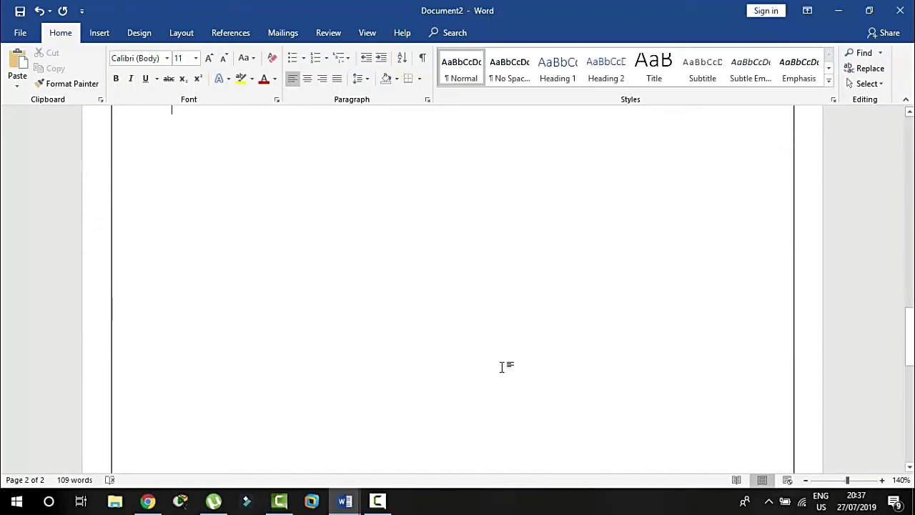
{"action": "scroll", "coordinate": [503, 367], "scroll_direction": "up", "scroll_amount": 3}
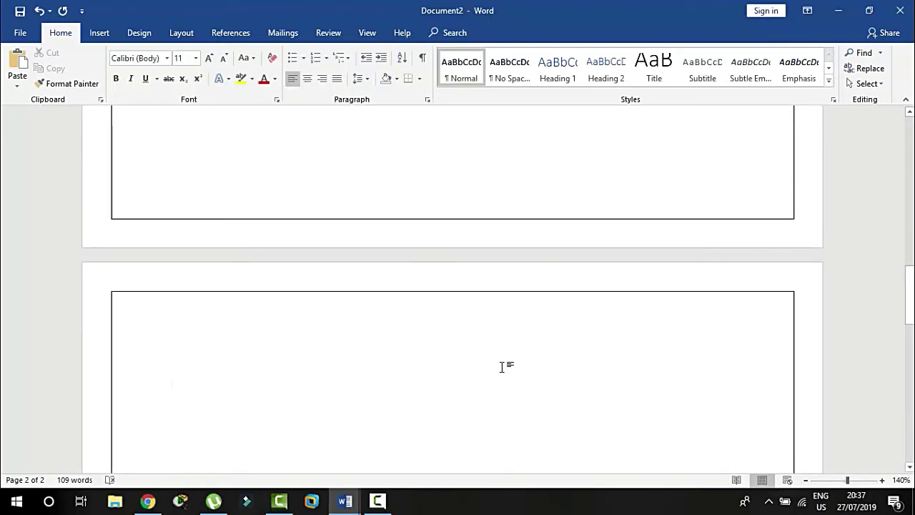
{"action": "type", "text": "Pers"}
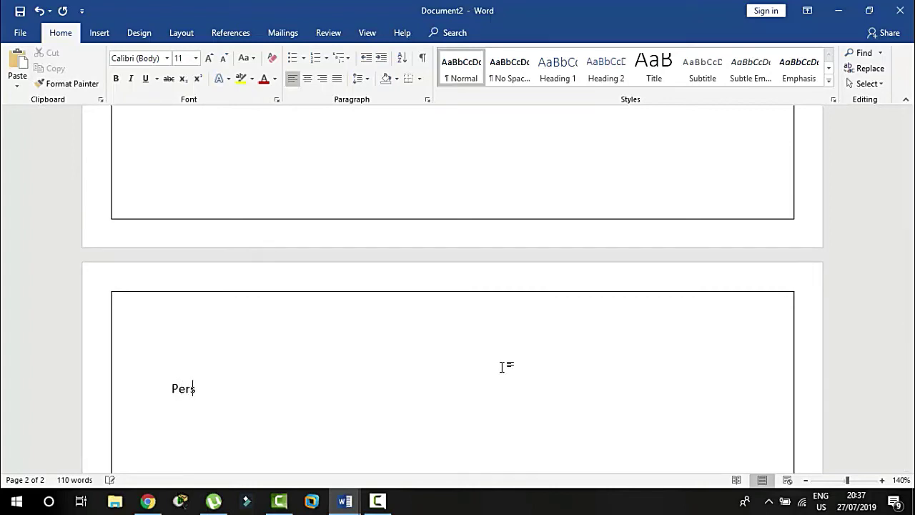
{"action": "type", "text": "onal "}
{"action": "type", "text": "Inf"}
{"action": "type", "text": "ormatio"}
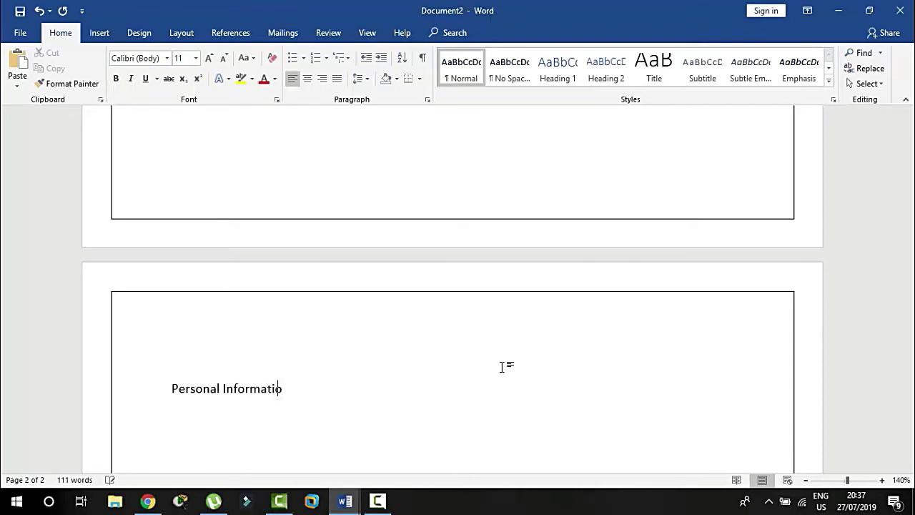
{"action": "type", "text": "n"}
{"action": "key", "text": "Return"}
{"action": "type", "text": "D"}
{"action": "type", "text": "ate o"}
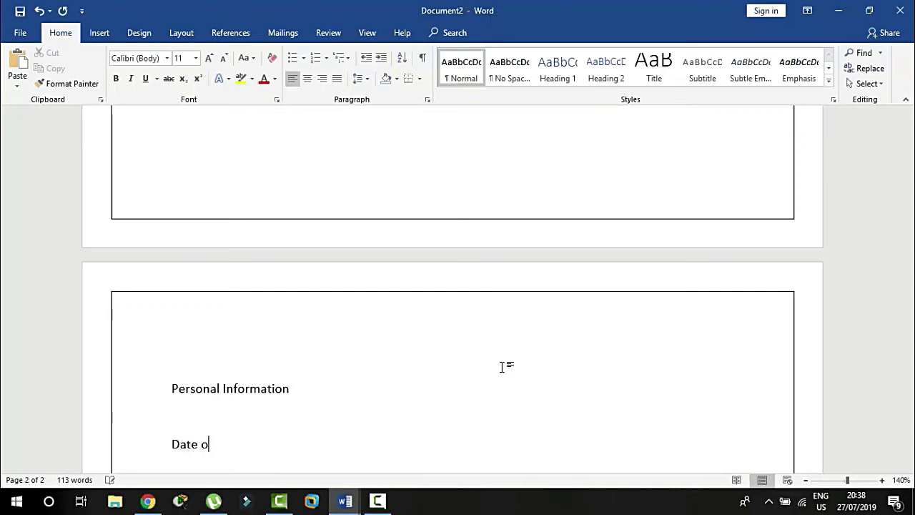
{"action": "type", "text": "f Bi"}
{"action": "type", "text": "rtgh"}
{"action": "key", "text": "BackSpace"}
{"action": "key", "text": "BackSpace"}
{"action": "type", "text": "h         "}
{"action": "type", "text": "-"}
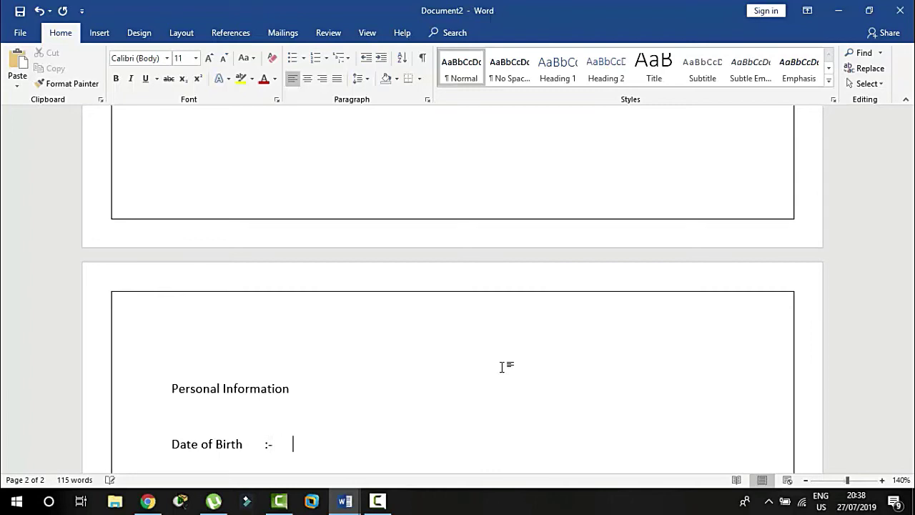
Step: Add a 'Language Known:-' line with 'Hindi, English' tab-aligned under the date of birth
{"action": "key", "text": "Return"}
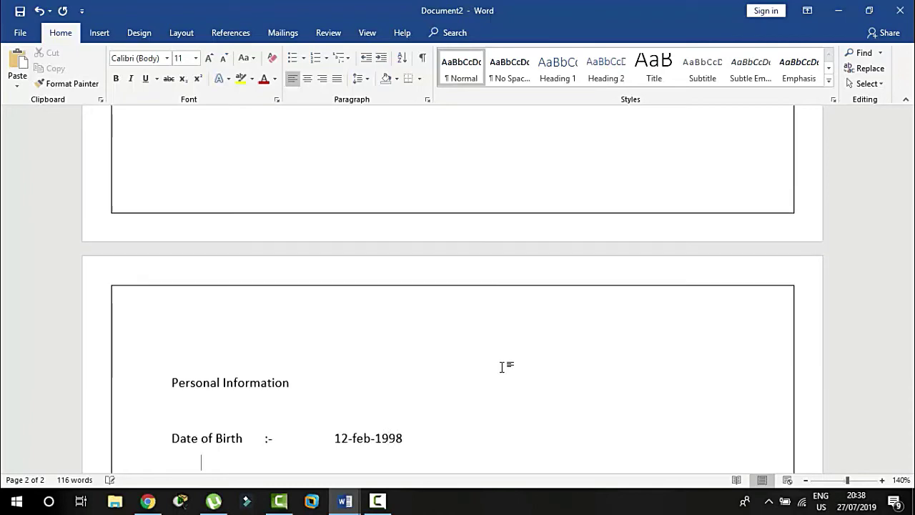
{"action": "key", "text": "BackSpace"}
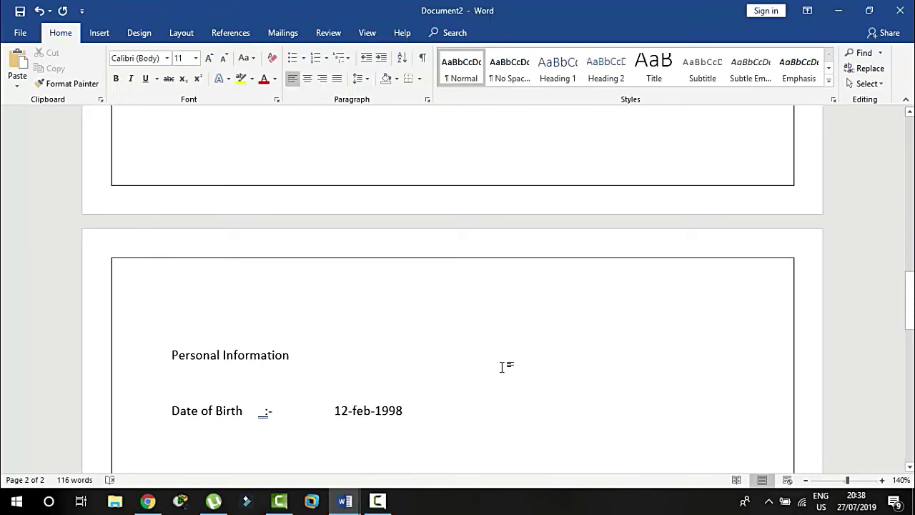
{"action": "type", "text": "L"}
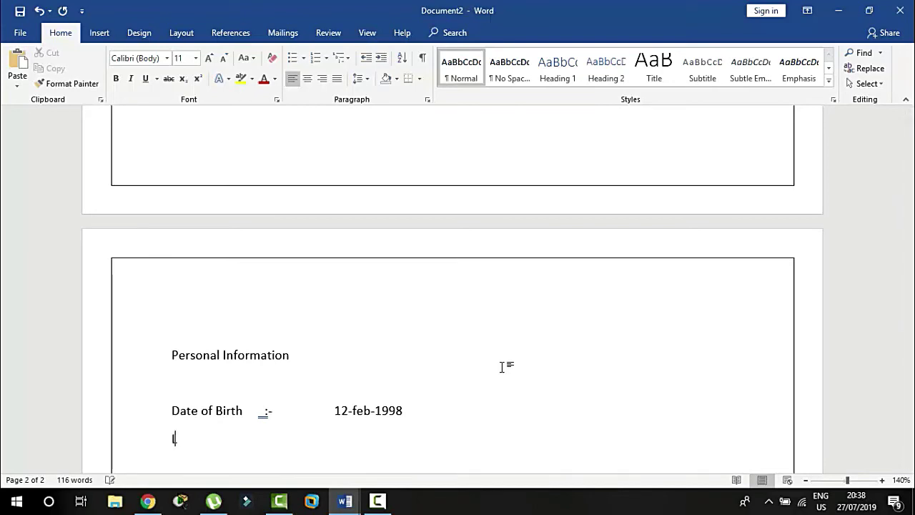
{"action": "type", "text": "ang"}
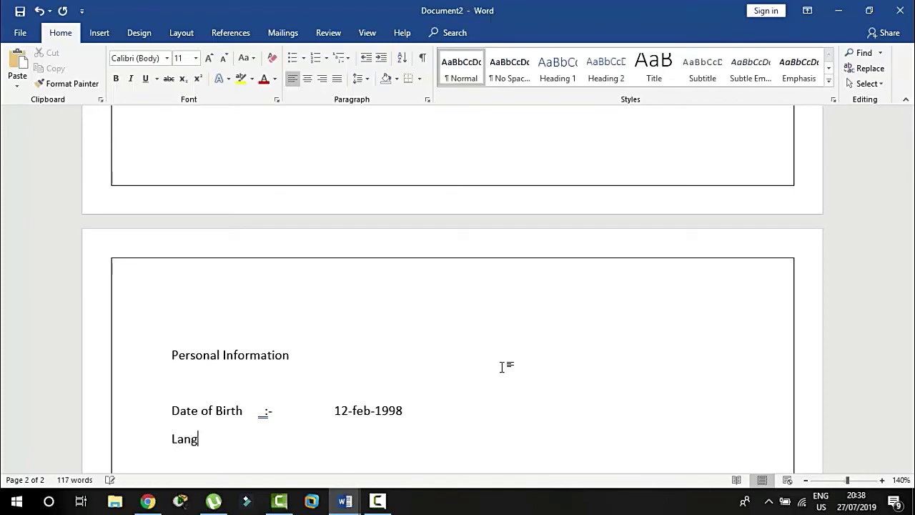
{"action": "type", "text": "y"}
{"action": "key", "text": "BackSpace"}
{"action": "type", "text": "uag"}
{"action": "type", "text": "e Kn"}
{"action": "type", "text": "own"}
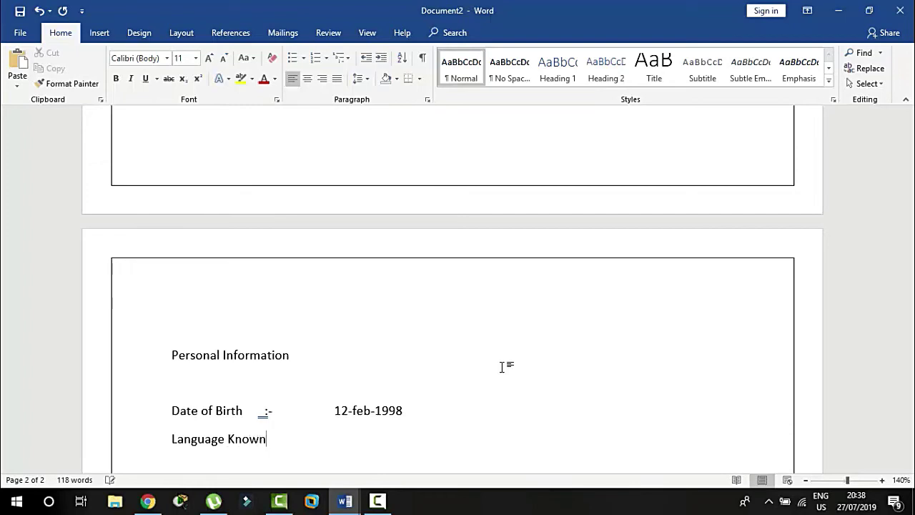
{"action": "type", "text": ":"}
{"action": "type", "text": "-"}
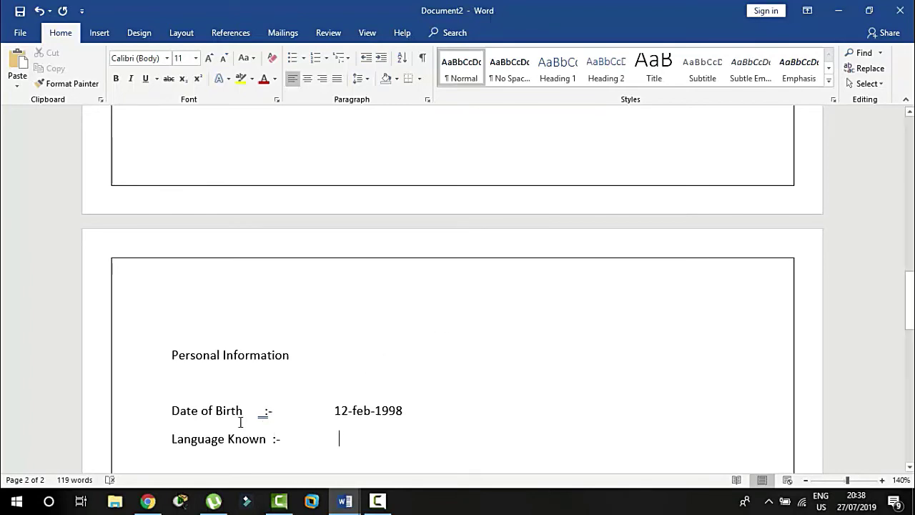
{"action": "left_click", "coordinate": [262, 412]}
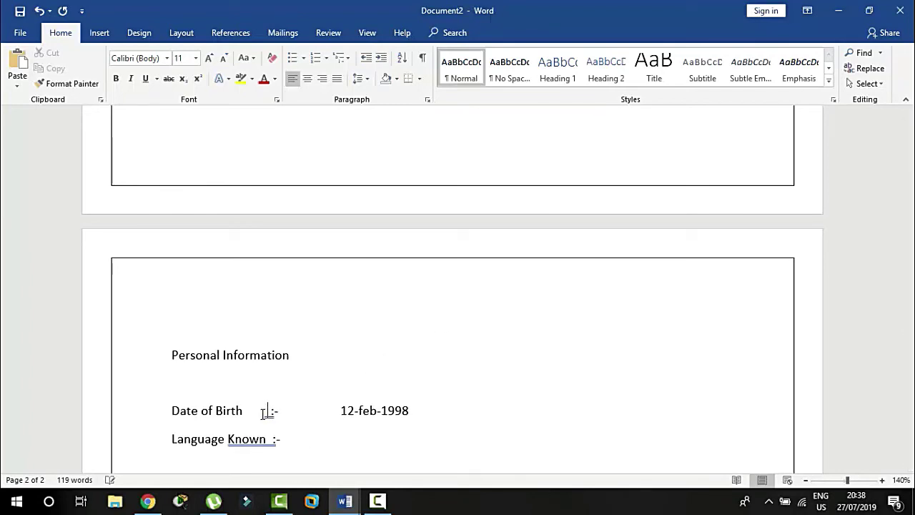
{"action": "left_click", "coordinate": [341, 435]}
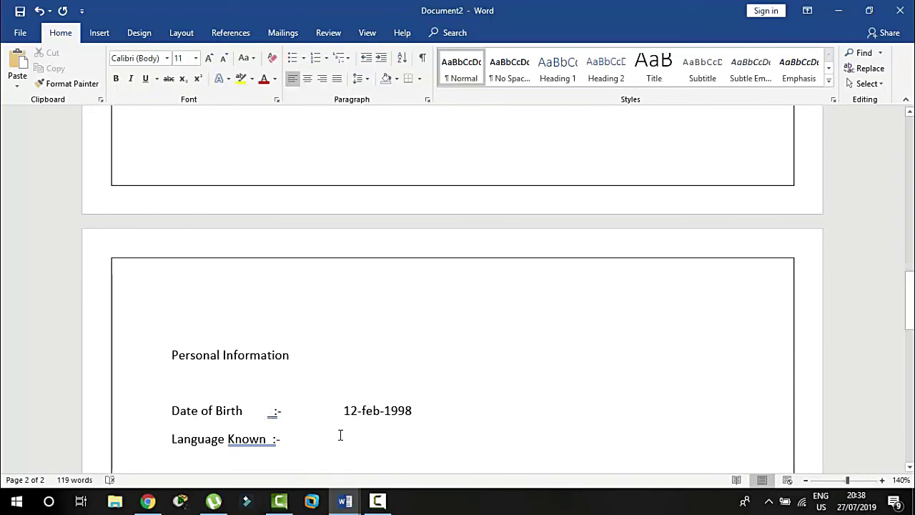
{"action": "key", "text": "Tab"}
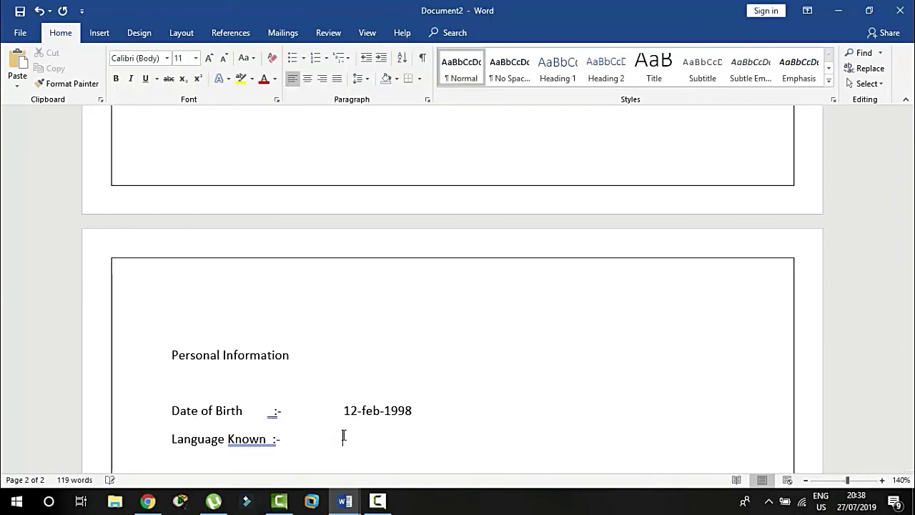
{"action": "type", "text": "Hind"}
{"action": "type", "text": "i, E"}
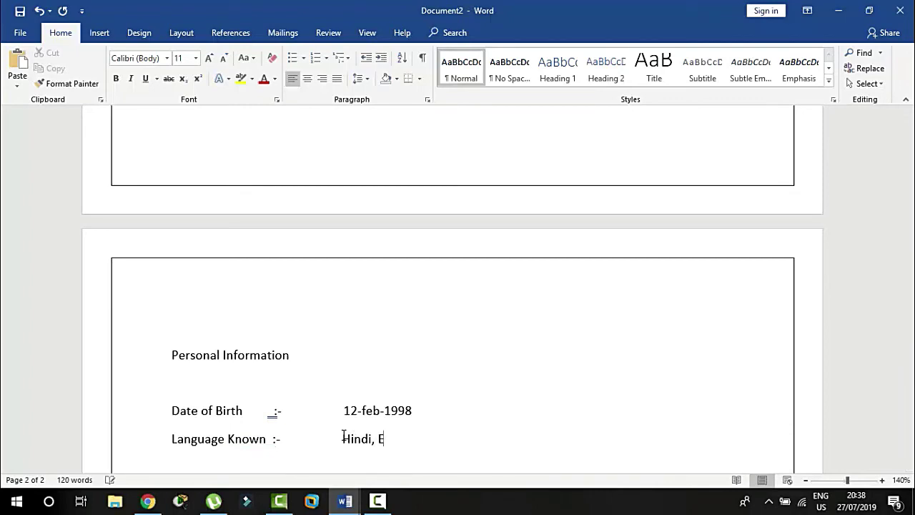
{"action": "type", "text": "ng"}
{"action": "type", "text": "lish"}
Step: Start a new empty line below the Language Known entry
{"action": "key", "text": "Return"}
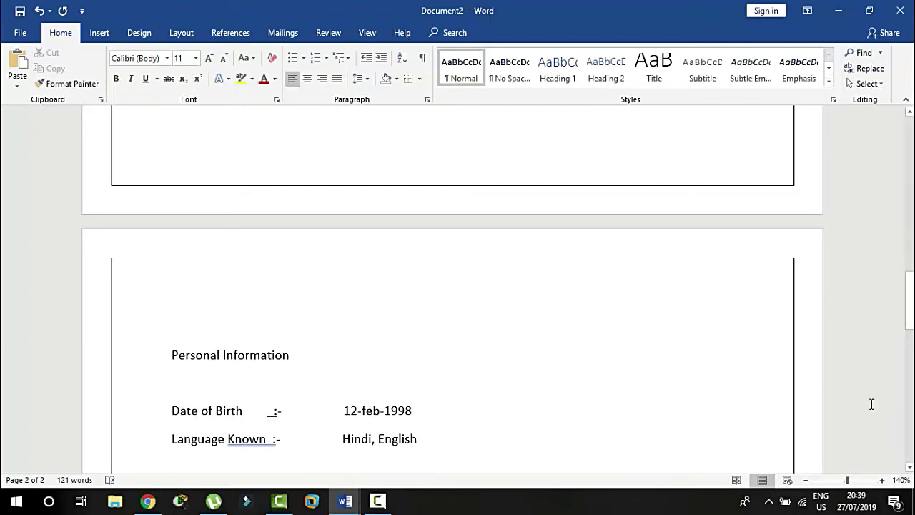
{"action": "left_click_drag", "start_coordinate": [910, 297], "coordinate": [909, 316]}
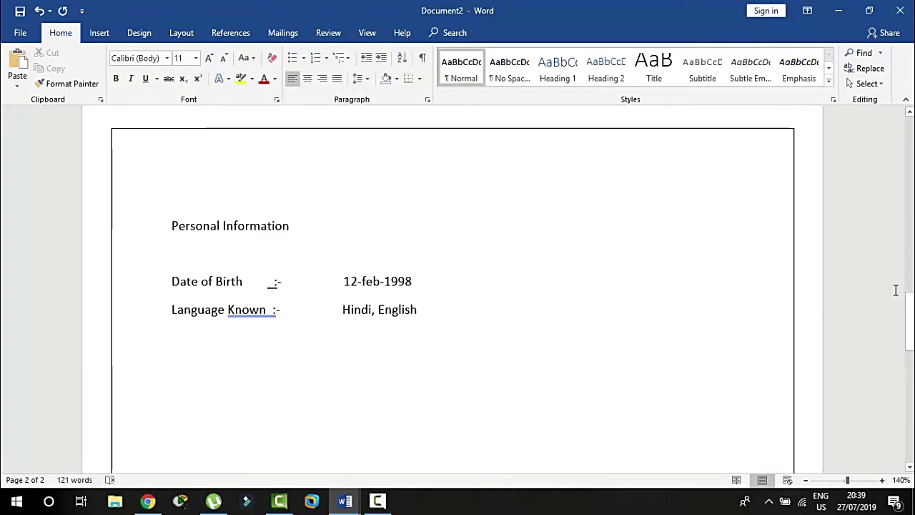
{"action": "type", "text": "S"}
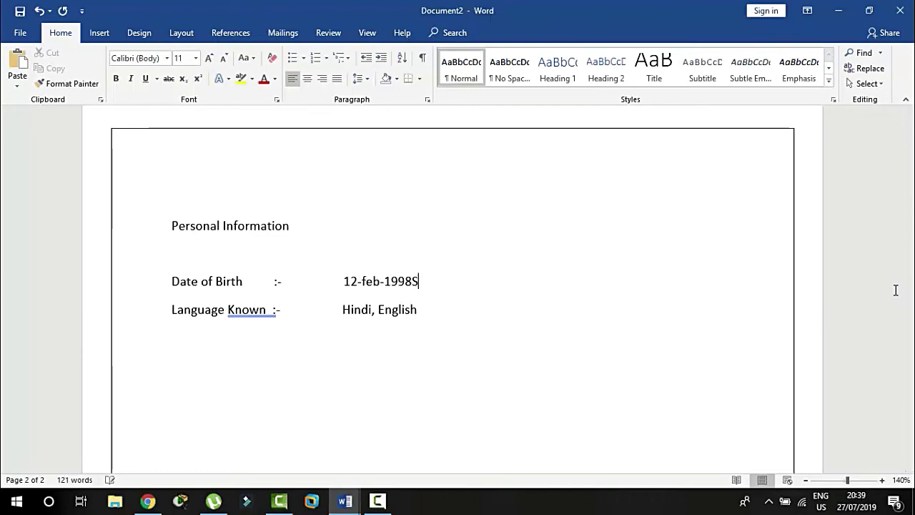
{"action": "key", "text": "BackSpace"}
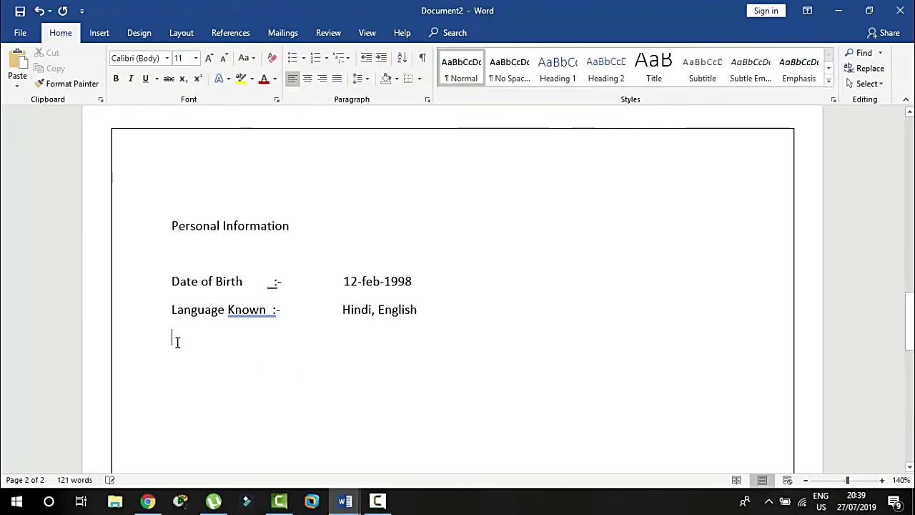
Step: Type the 'Strength :-' line, spaced to match the entries above, listing Team Leadership
{"action": "type", "text": "Stre"}
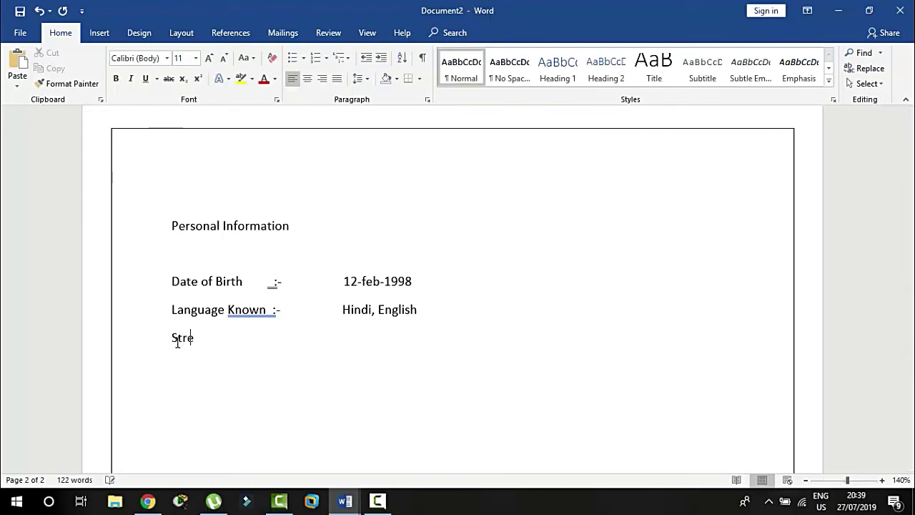
{"action": "type", "text": "nth"}
{"action": "key", "text": "BackSpace"}
{"action": "key", "text": "BackSpace"}
{"action": "key", "text": "BackSpace"}
Step: Finish the Strength entry as 'optimistic, Team Leadership' and start a new line below it
{"action": "type", "text": "n"}
{"action": "type", "text": "gth"}
{"action": "type", "text": "               :"}
{"action": "type", "text": "-    "}
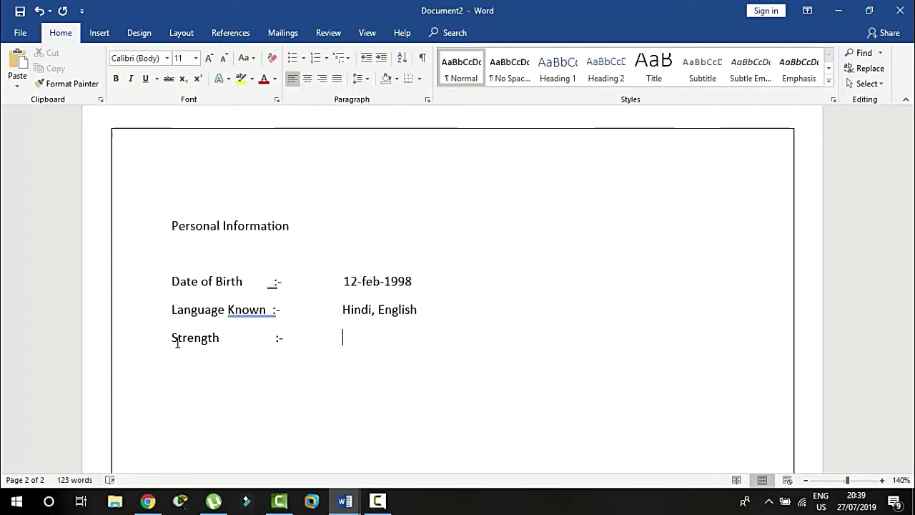
{"action": "type", "text": "          ptimi"}
{"action": "type", "text": "stic , Team Leader ship"}
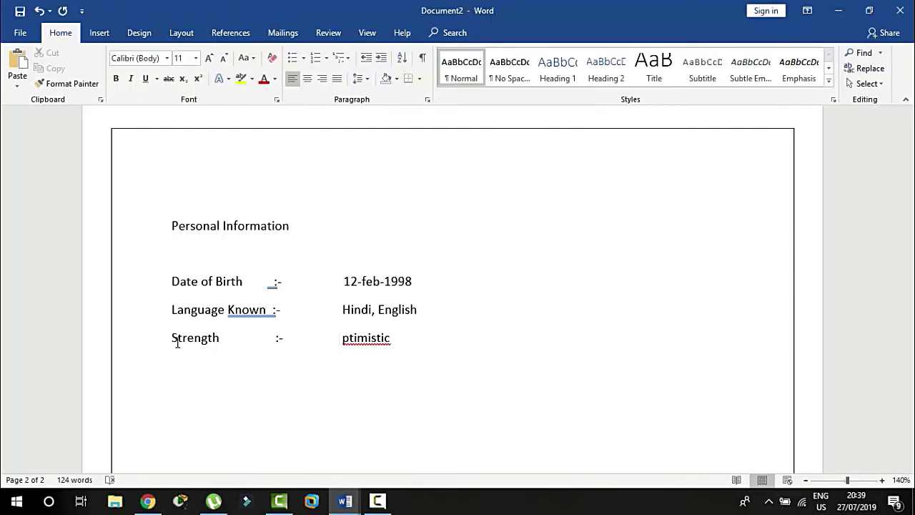
Step: Finish the Strength entry as 'optimistic, Team Leadership' and start a new line below it
{"action": "type", "text": "o"}
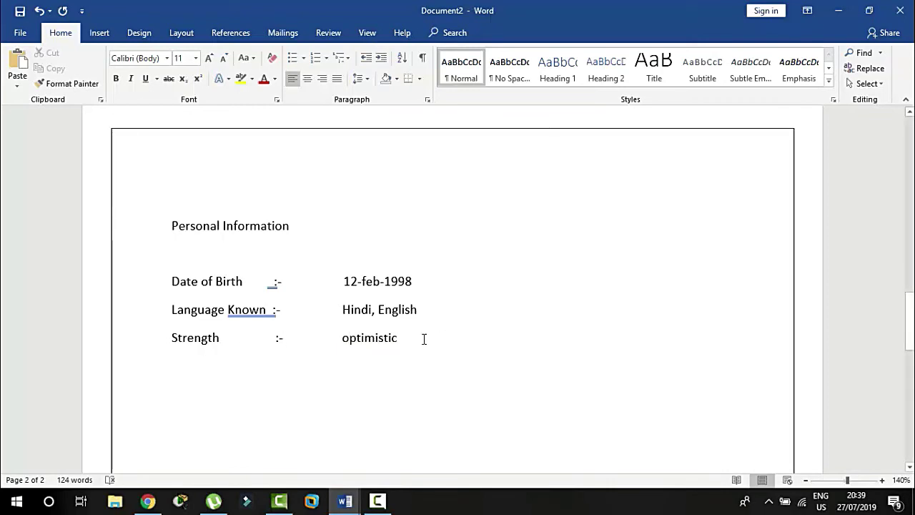
{"action": "type", "text": ", Tea"}
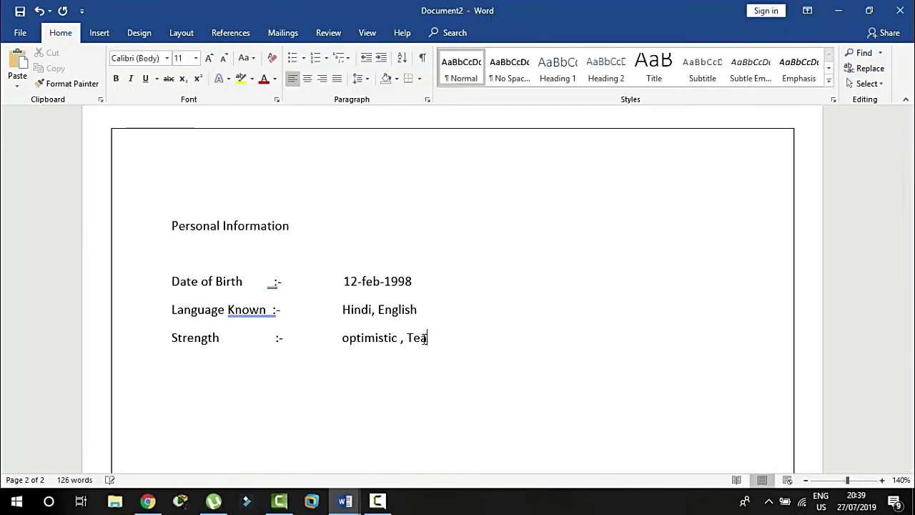
{"action": "type", "text": "m L"}
{"action": "type", "text": "eader"}
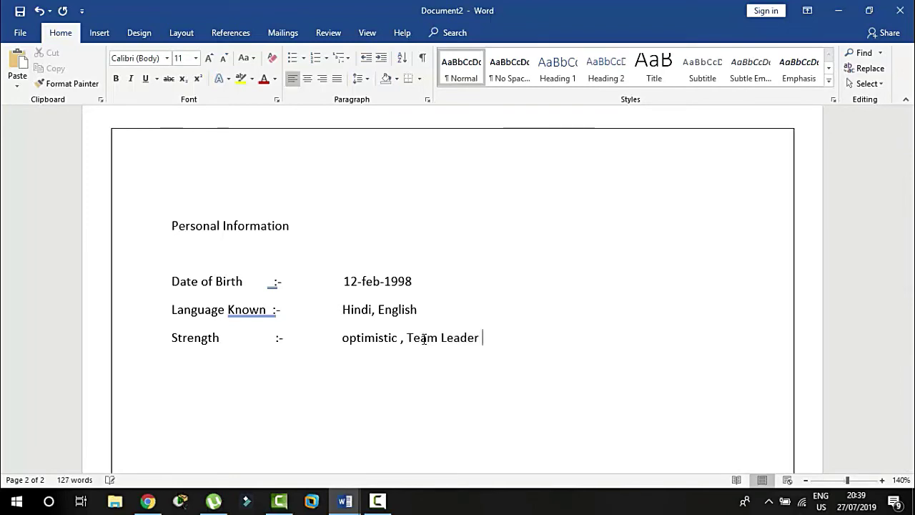
{"action": "type", "text": "ship"}
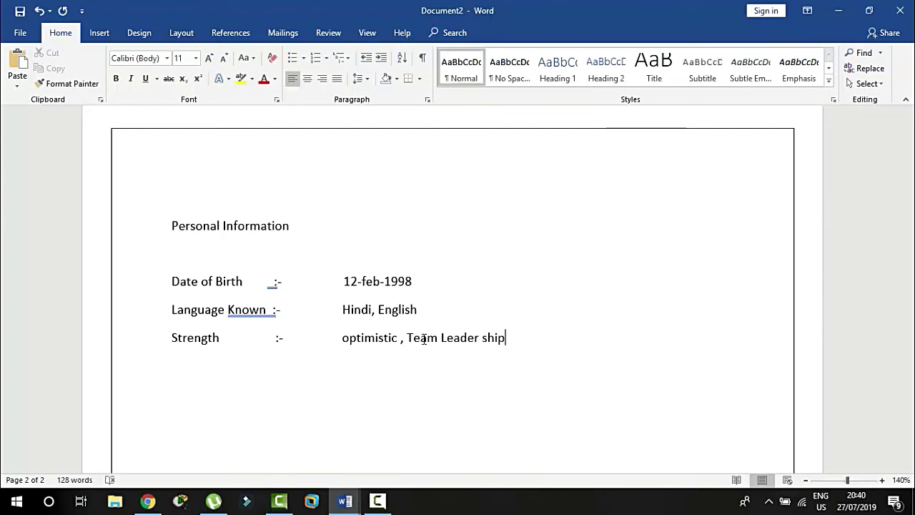
{"action": "key", "text": "Return"}
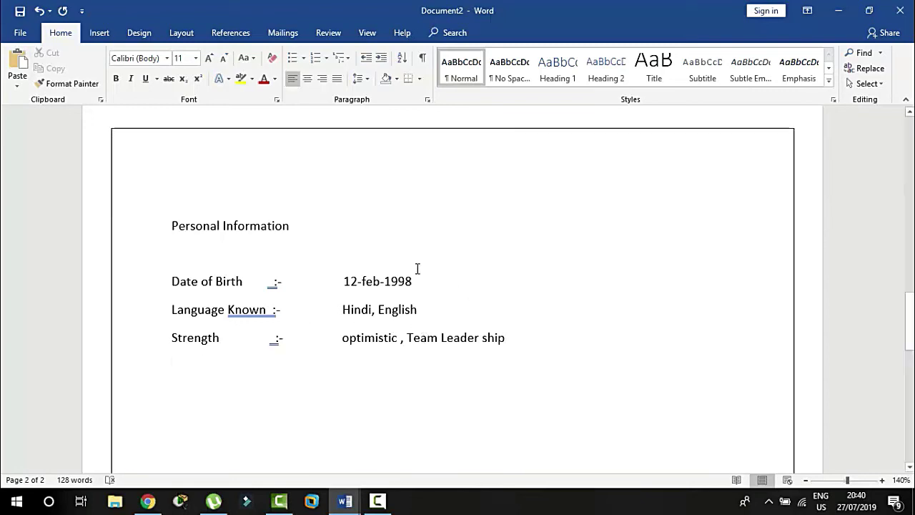
Step: Paste a horizontal divider line below the Strength row and align it with the page border
{"action": "key", "text": "ctrl+v"}
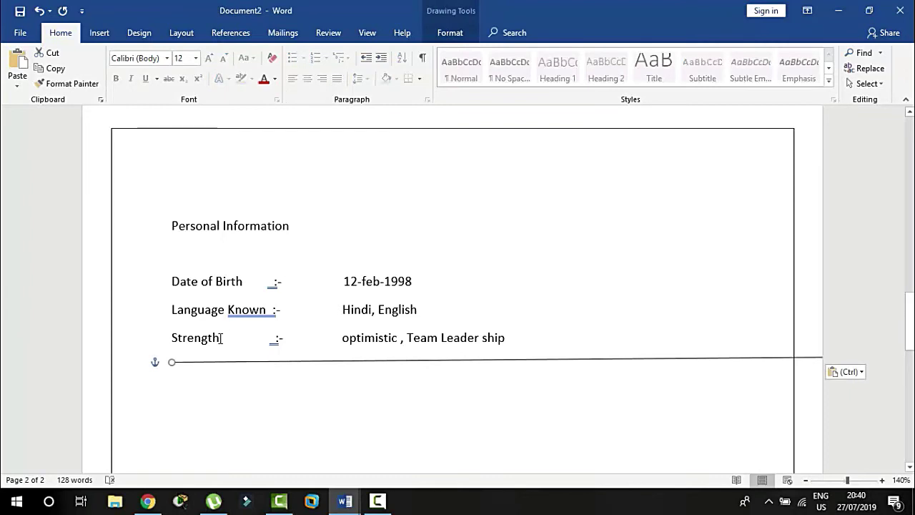
{"action": "key", "text": "Left"}
{"action": "key", "text": "Left"}
{"action": "key", "text": "Left"}
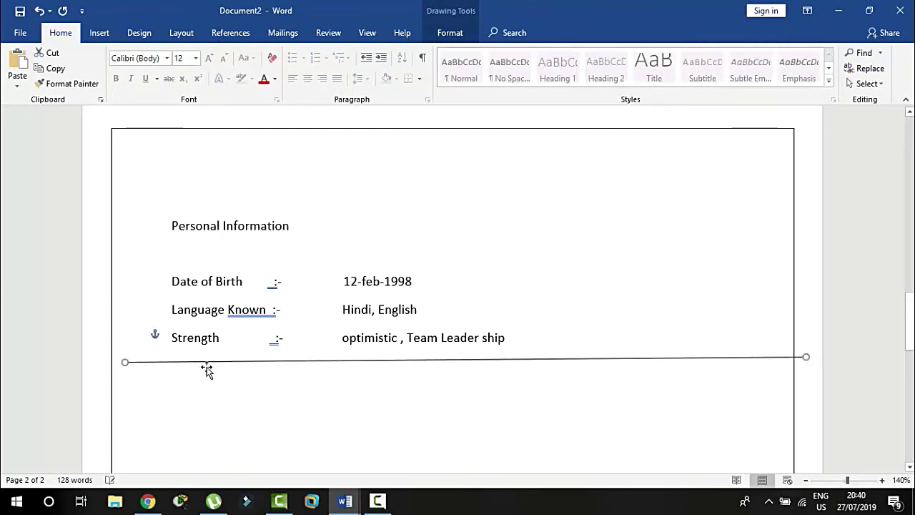
{"action": "key", "text": "Right"}
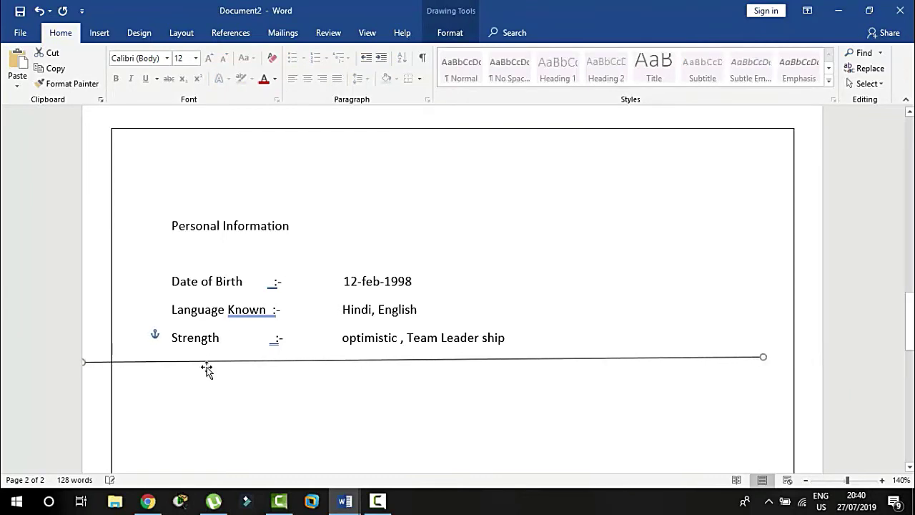
{"action": "key", "text": "Right"}
{"action": "key", "text": "Right"}
{"action": "key", "text": "Right"}
{"action": "key", "text": "Right"}
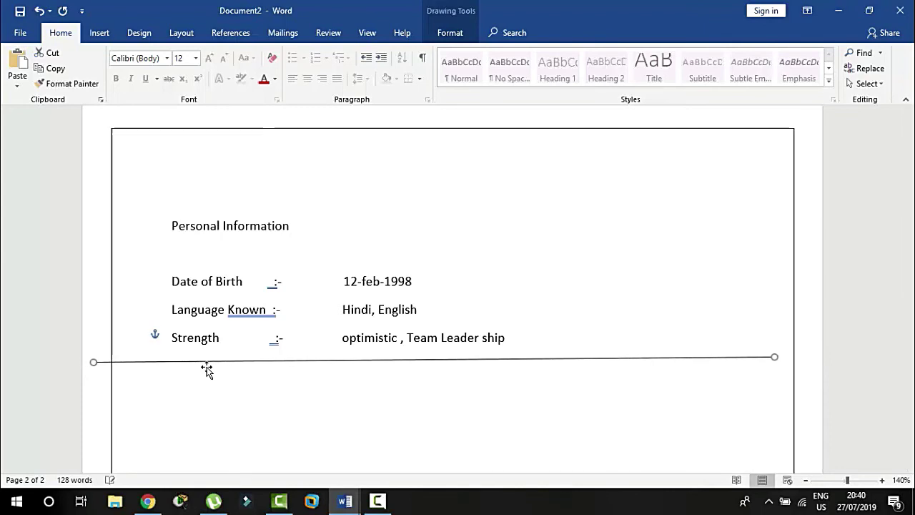
{"action": "key", "text": "Right"}
{"action": "key", "text": "Right"}
{"action": "key", "text": "Right"}
{"action": "key", "text": "Right"}
{"action": "key", "text": "Right"}
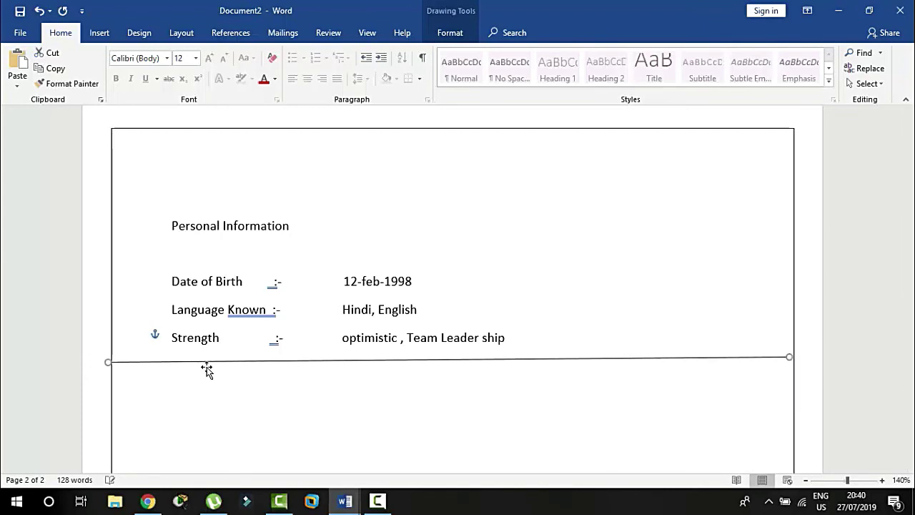
{"action": "key", "text": "Right"}
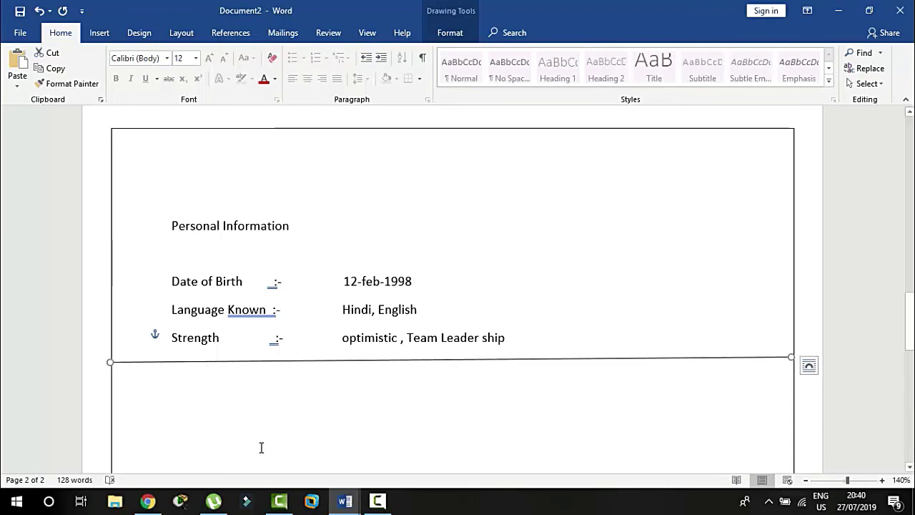
{"action": "left_click", "coordinate": [911, 314]}
{"action": "mouse_move", "coordinate": [907, 281]}
{"action": "left_mouse_down"}
{"action": "mouse_move", "coordinate": [889, 190]}
{"action": "mouse_move", "coordinate": [886, 336]}
{"action": "left_mouse_up"}
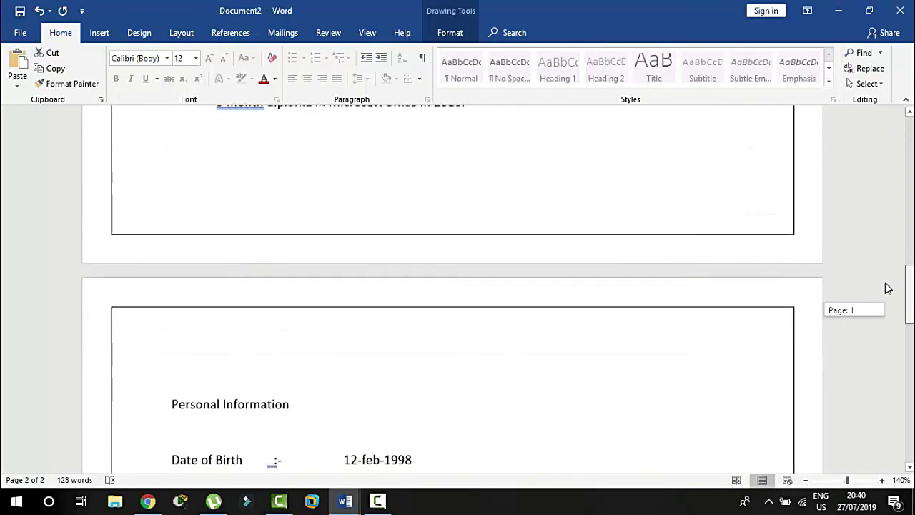
Step: Copy the Declaration paragraph from the other resume in Document1
{"action": "left_click", "coordinate": [344, 500]}
{"action": "left_click", "coordinate": [201, 438]}
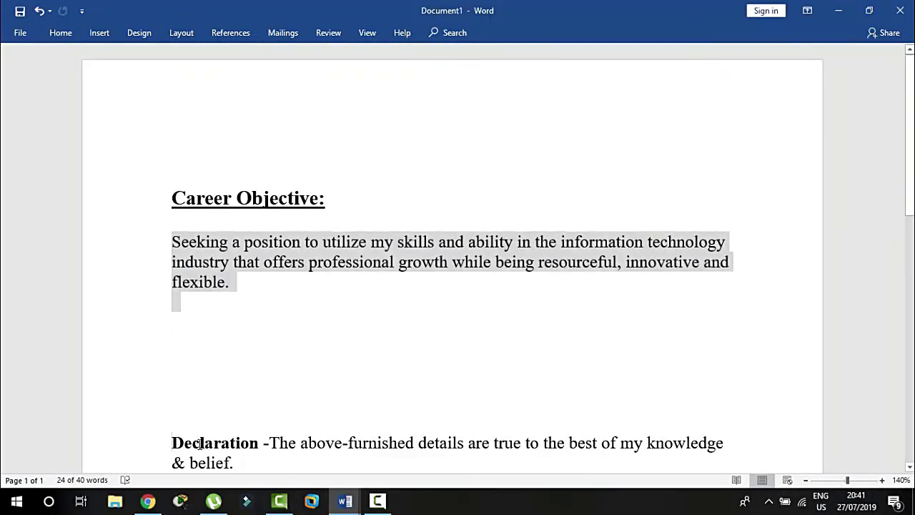
{"action": "left_click_drag", "start_coordinate": [170, 440], "coordinate": [241, 461]}
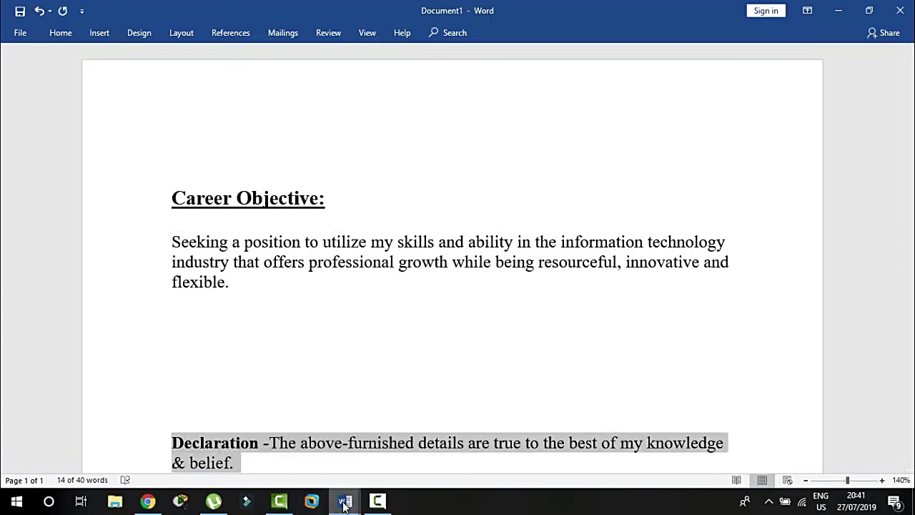
Step: Paste the Declaration under the divider and add the candidate's name in brackets as a signature
{"action": "mouse_move", "coordinate": [345, 500]}
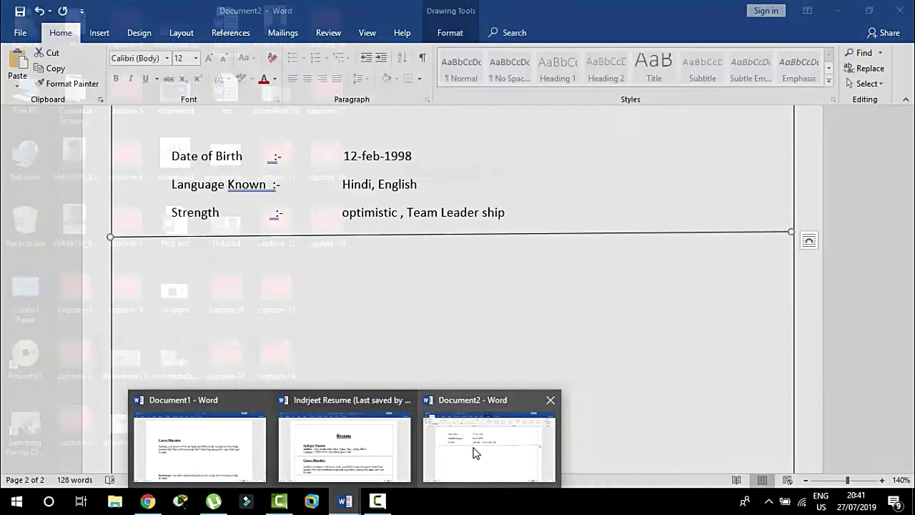
{"action": "left_click", "coordinate": [471, 450]}
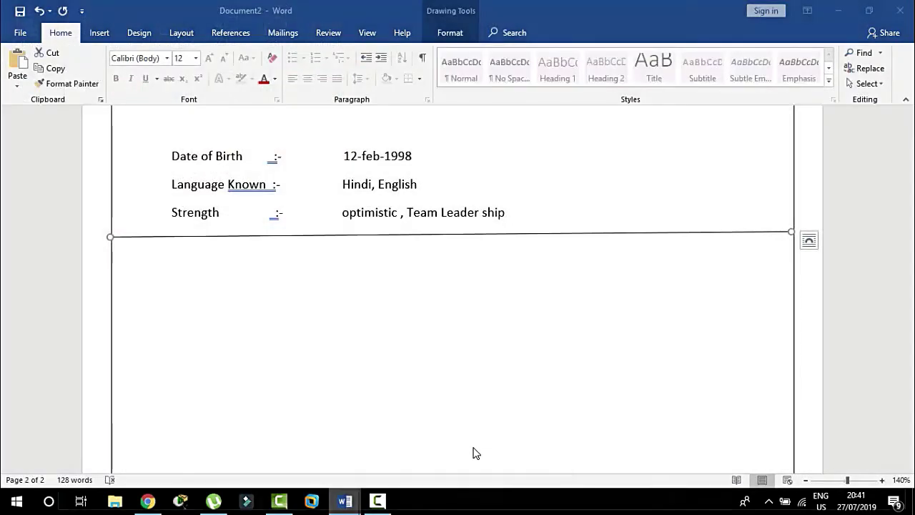
{"action": "left_click", "coordinate": [221, 268]}
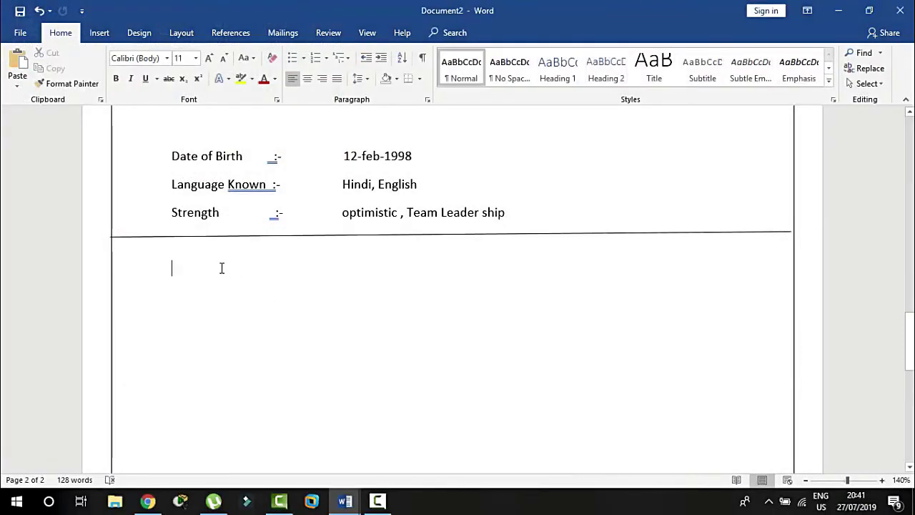
{"action": "type", "text": "Declaration -The above-furnished details are true to the best of my knowledge & belief."}
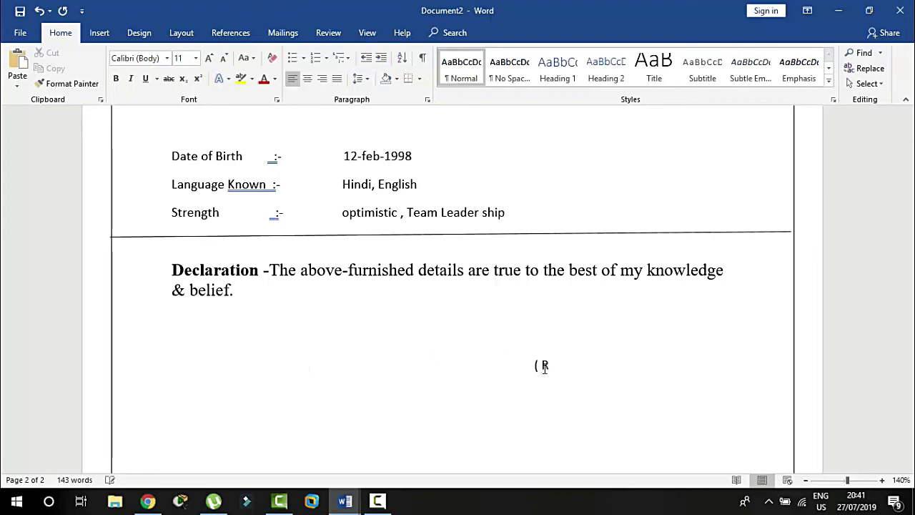
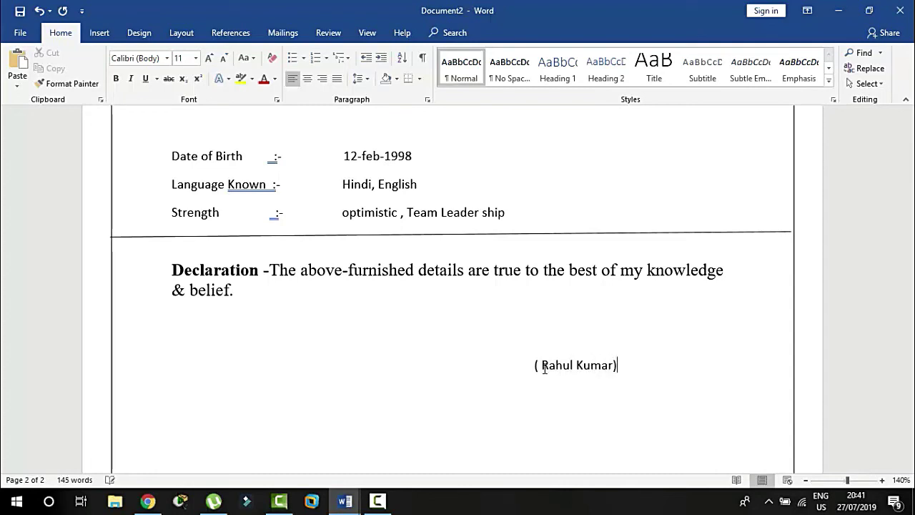
{"action": "type", "text": ")"}
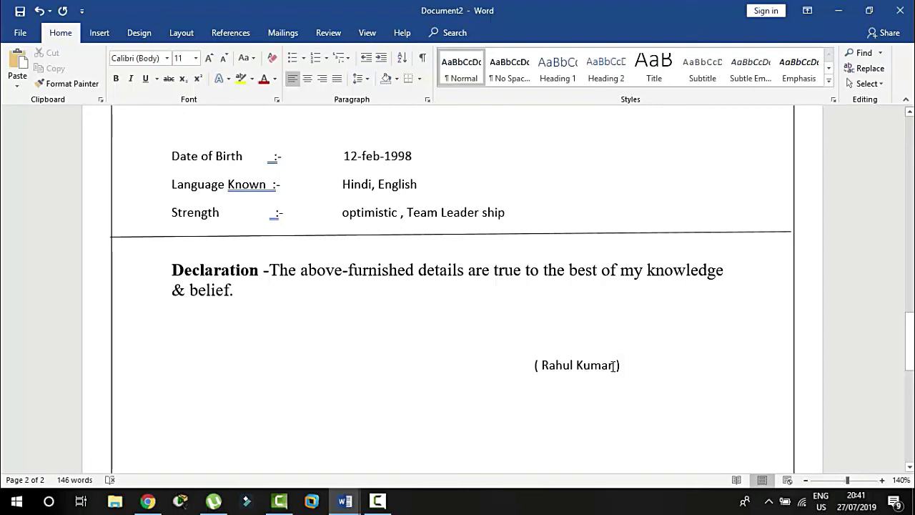
Step: Enlarge the bracketed signature name to 16 pt
{"action": "left_click_drag", "start_coordinate": [620, 366], "coordinate": [534, 365]}
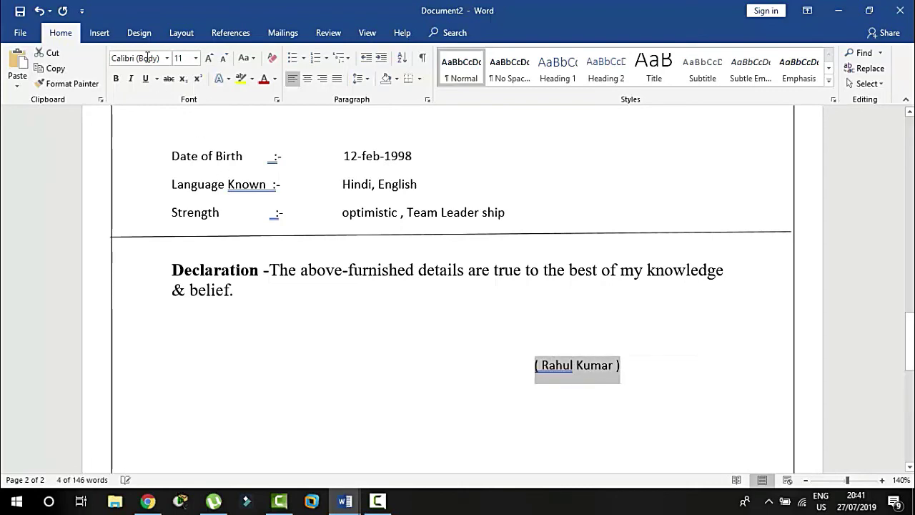
{"action": "left_click", "coordinate": [208, 59]}
{"action": "left_click", "coordinate": [208, 59]}
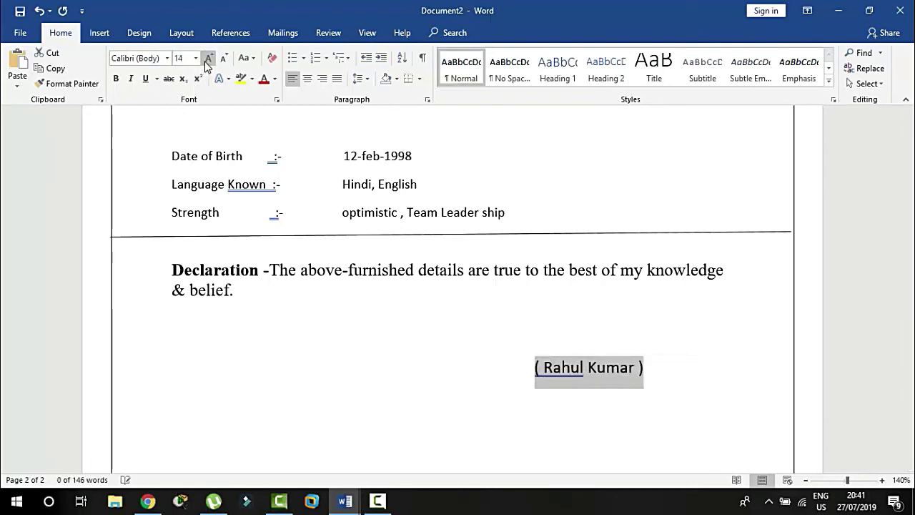
{"action": "left_click", "coordinate": [208, 59]}
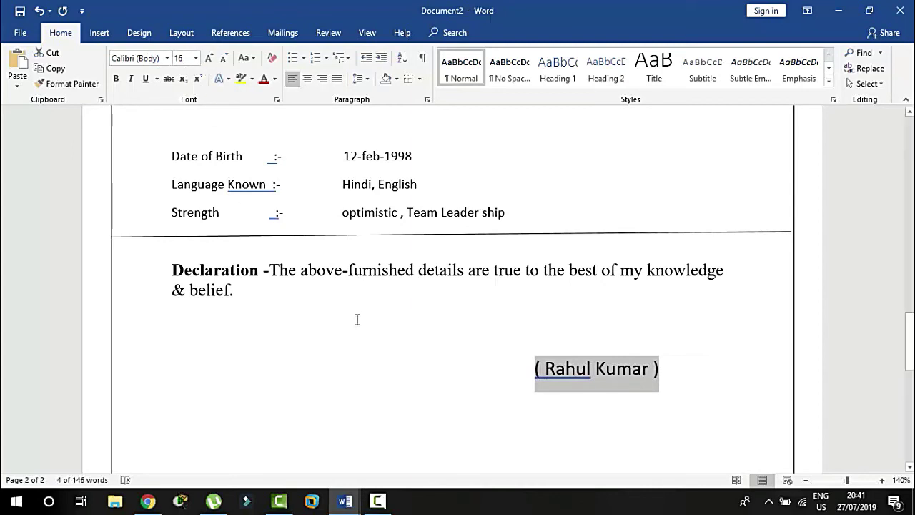
Step: Make the Personal Information heading bold at 14 pt
{"action": "left_click_drag", "start_coordinate": [909, 319], "coordinate": [909, 305]}
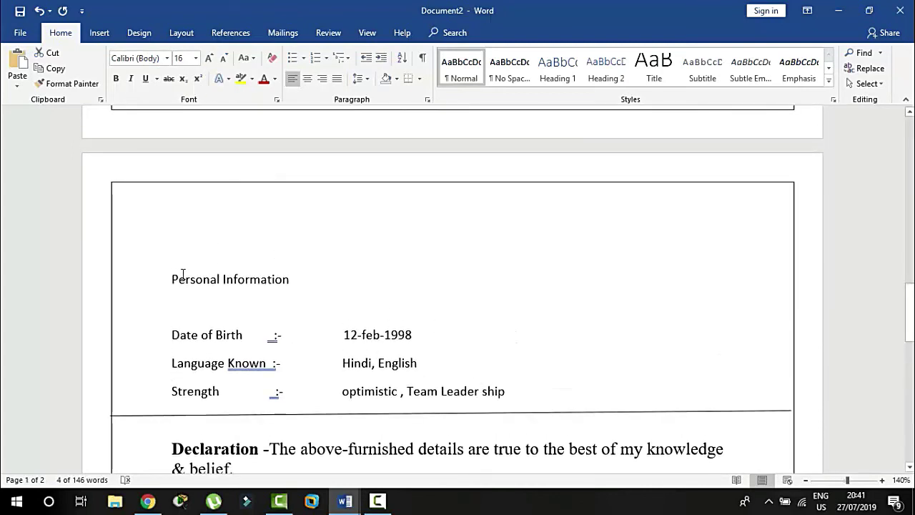
{"action": "left_click_drag", "start_coordinate": [183, 274], "coordinate": [259, 280]}
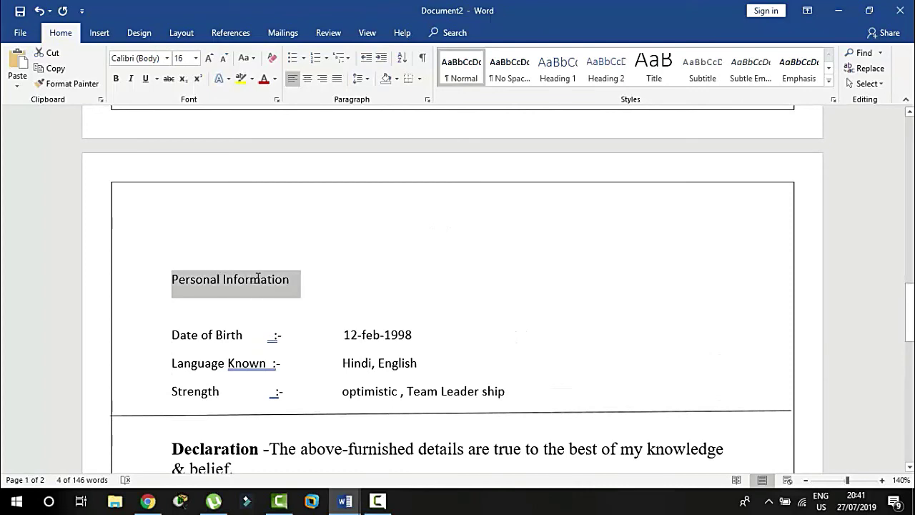
{"action": "left_click", "coordinate": [209, 58]}
{"action": "left_click", "coordinate": [208, 58]}
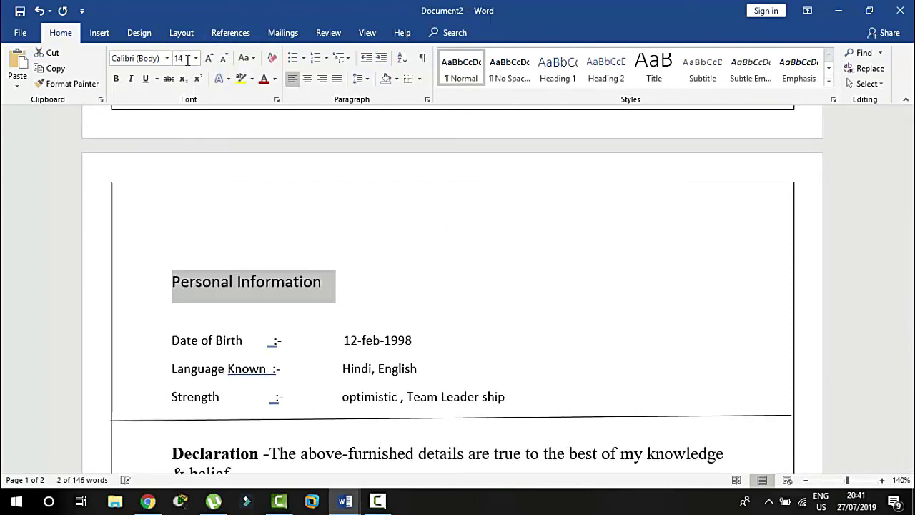
{"action": "left_click", "coordinate": [115, 79]}
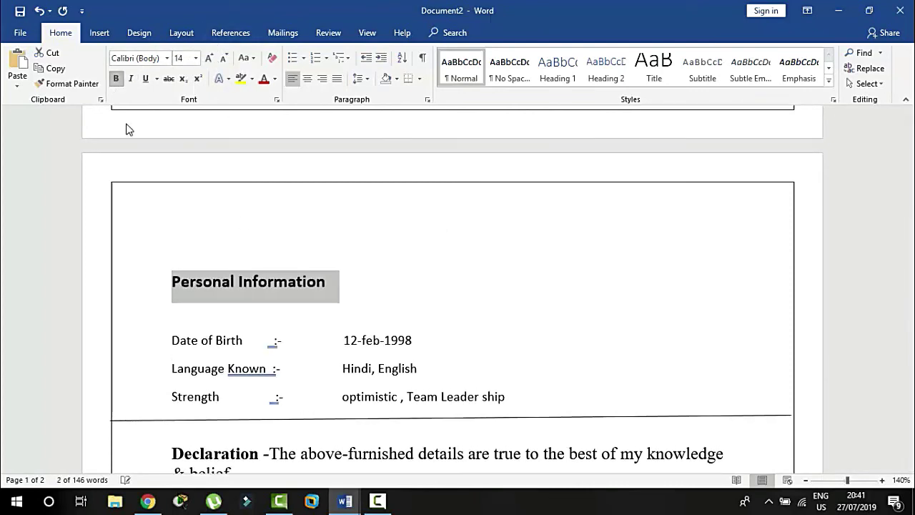
{"action": "left_click", "coordinate": [559, 321]}
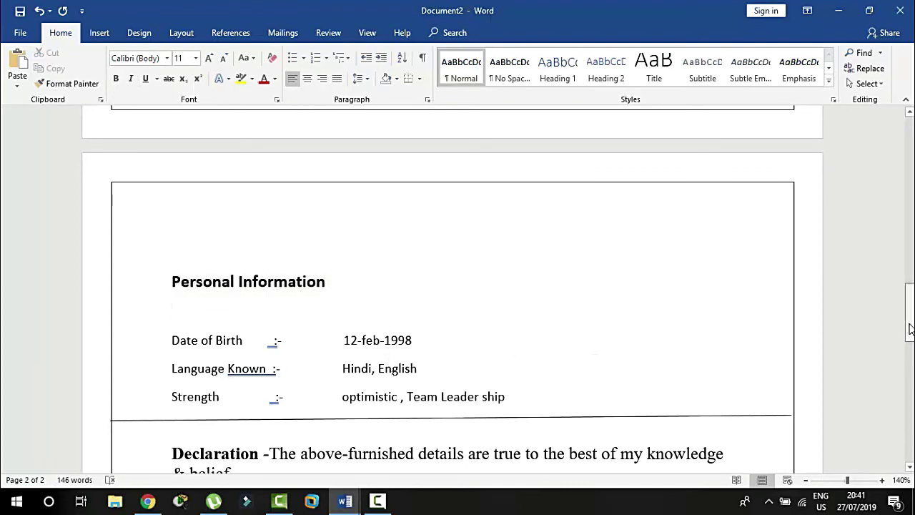
Step: Make the Technical Education heading bold and enlarge it from 11 to 12 pt
{"action": "left_click_drag", "start_coordinate": [908, 327], "coordinate": [900, 260]}
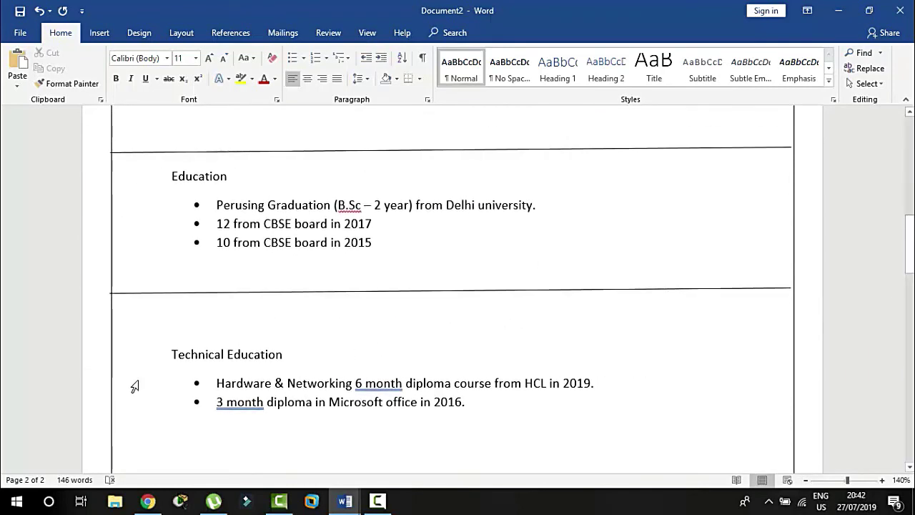
{"action": "left_click_drag", "start_coordinate": [174, 354], "coordinate": [284, 355]}
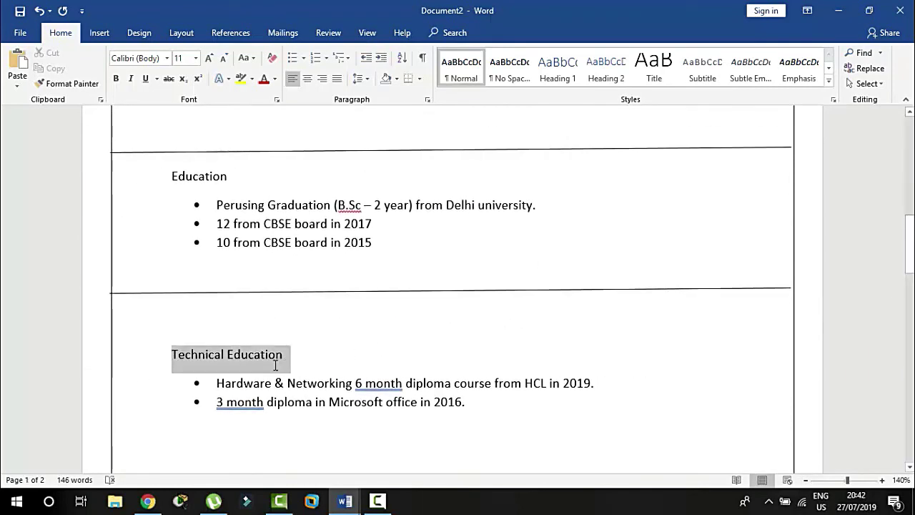
{"action": "left_click", "coordinate": [116, 79]}
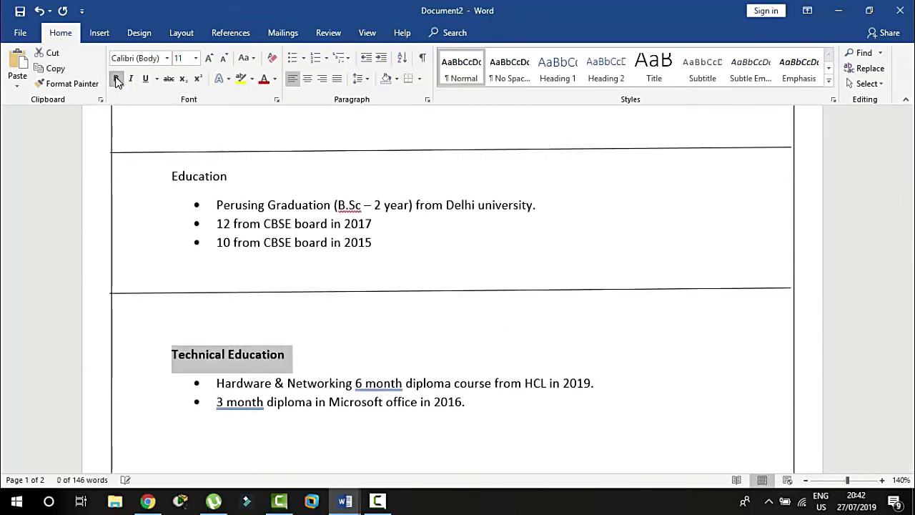
{"action": "left_click", "coordinate": [209, 58]}
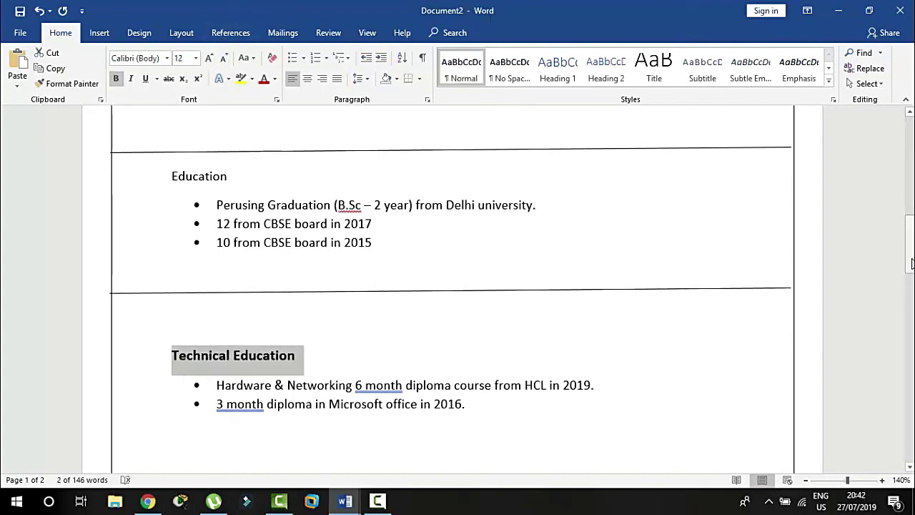
Step: Make the Education heading bold at 12 pt
{"action": "left_click_drag", "start_coordinate": [909, 258], "coordinate": [909, 247]}
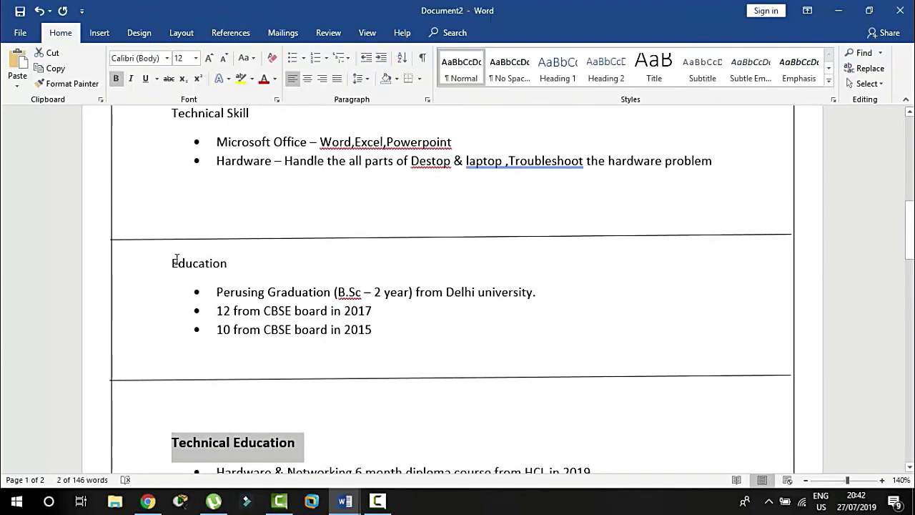
{"action": "left_click_drag", "start_coordinate": [172, 262], "coordinate": [233, 261]}
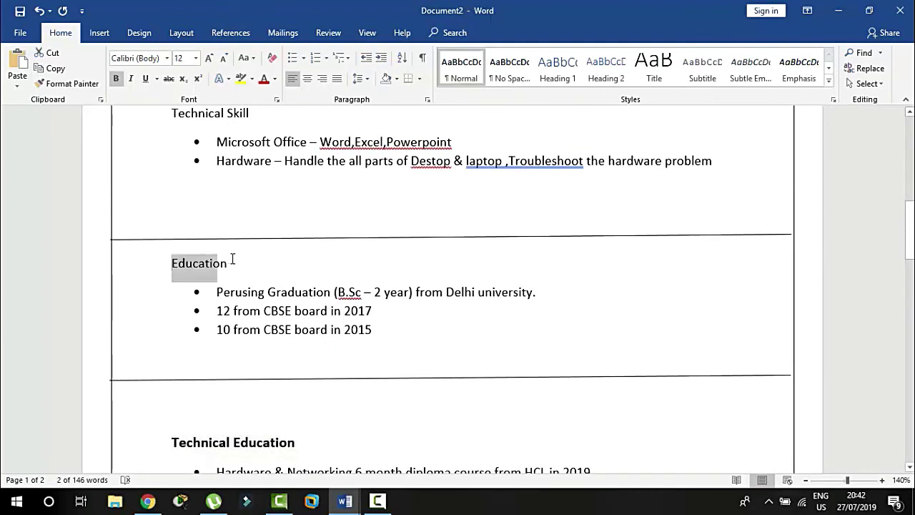
{"action": "left_click", "coordinate": [116, 78]}
{"action": "left_click", "coordinate": [208, 58]}
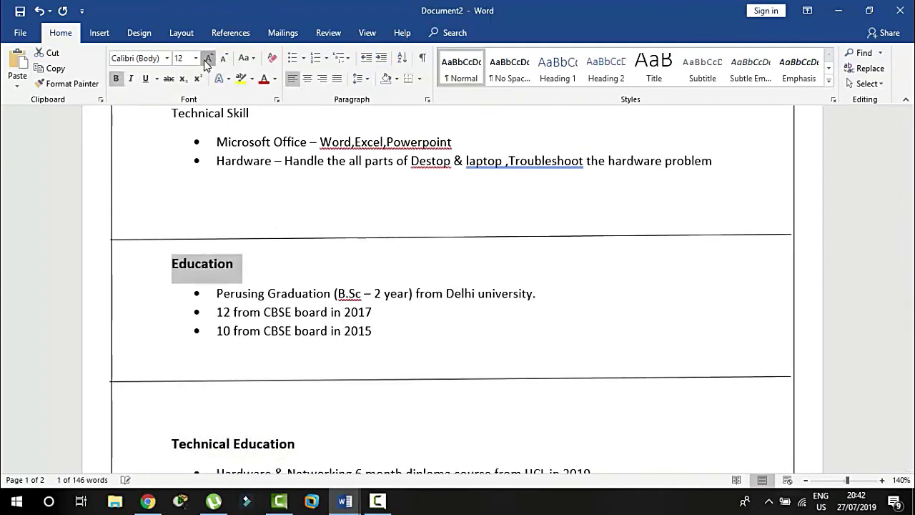
{"action": "left_click", "coordinate": [207, 58]}
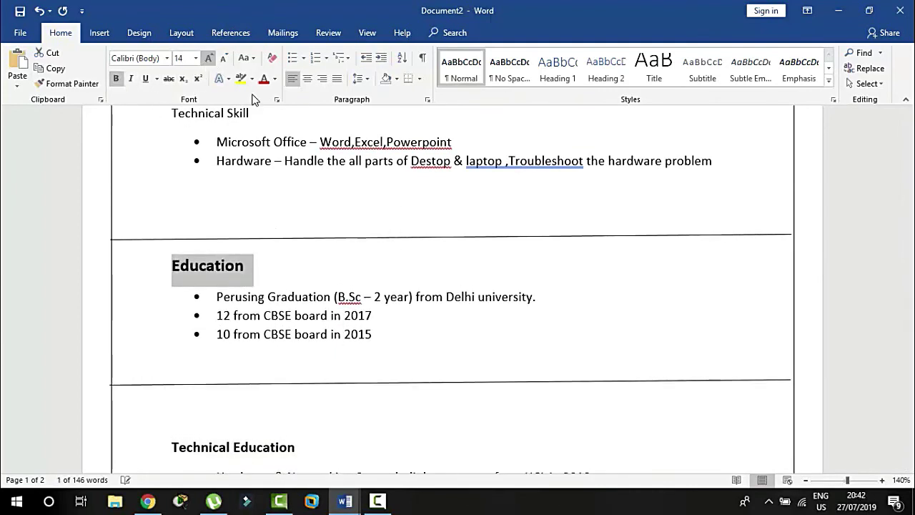
{"action": "left_click", "coordinate": [224, 59]}
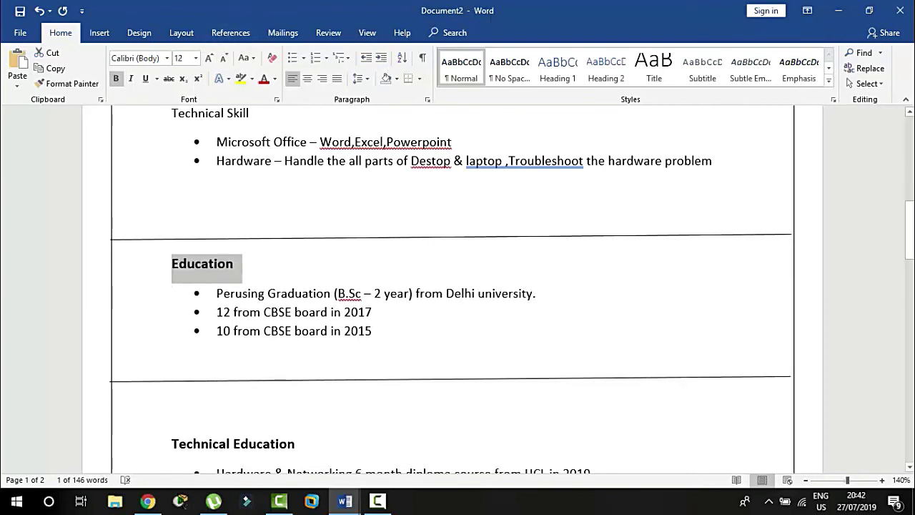
Step: Make the Technical Skill heading bold, keeping it at 11 pt
{"action": "left_click_drag", "start_coordinate": [912, 263], "coordinate": [911, 232]}
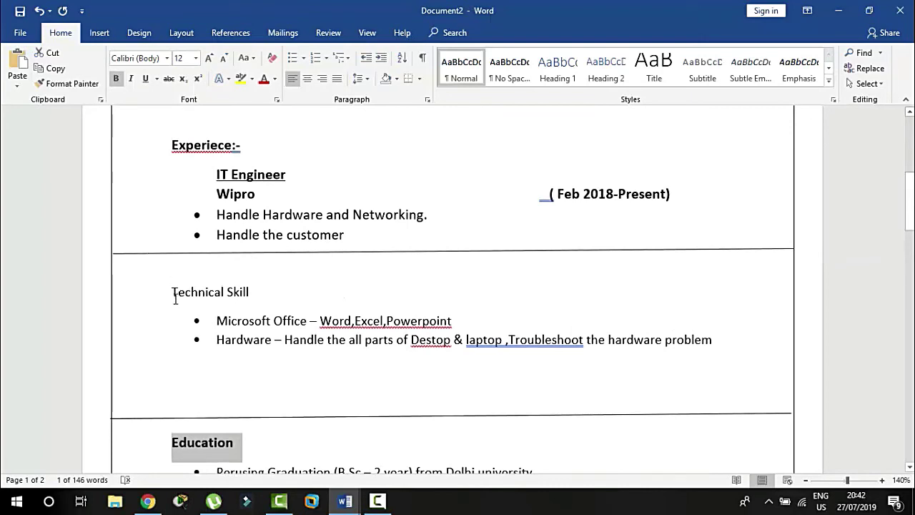
{"action": "left_click_drag", "start_coordinate": [192, 293], "coordinate": [256, 293]}
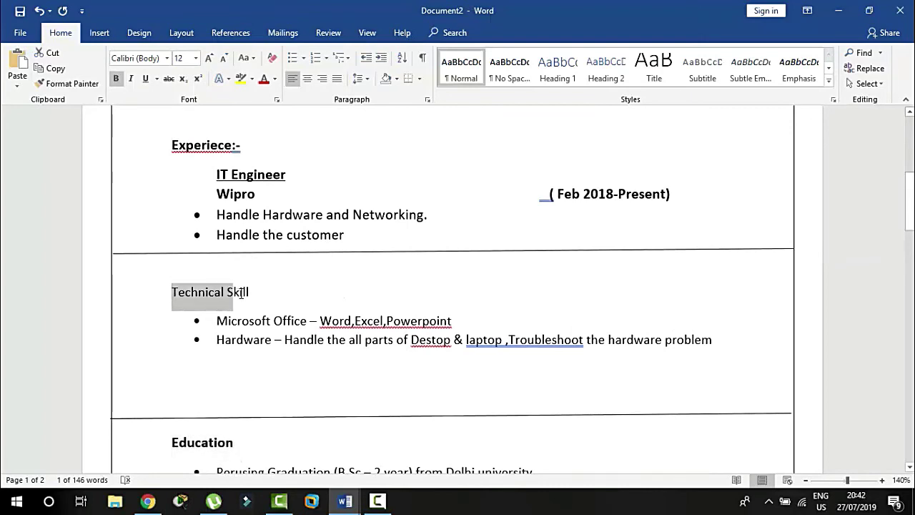
{"action": "left_click", "coordinate": [210, 60]}
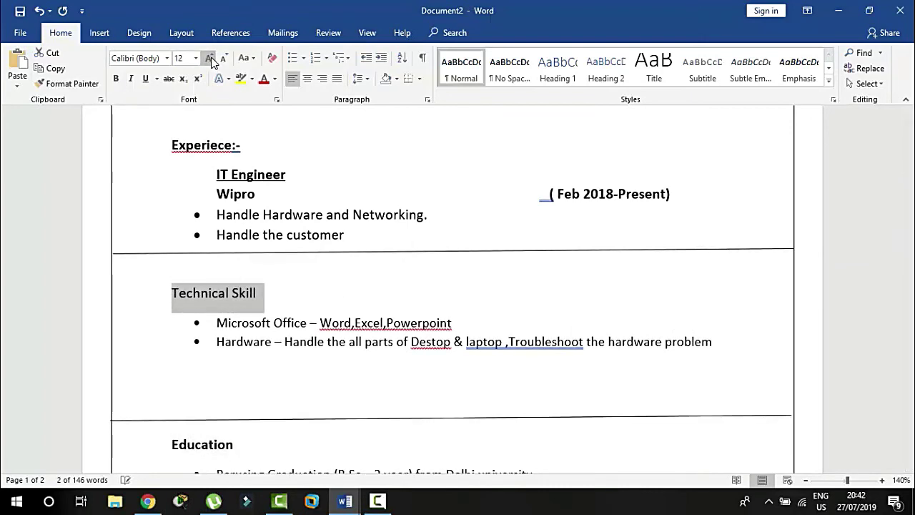
{"action": "left_click", "coordinate": [117, 80]}
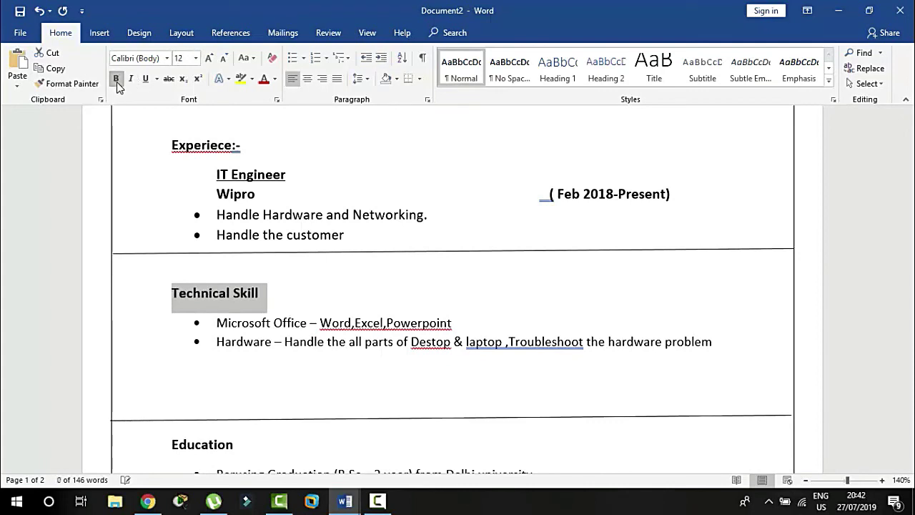
{"action": "left_click", "coordinate": [223, 57]}
{"action": "left_click", "coordinate": [447, 267]}
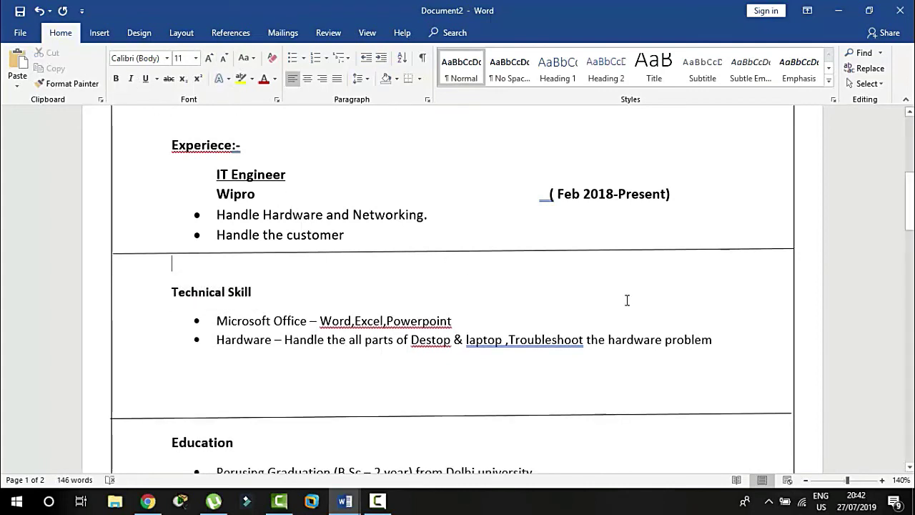
Step: Shrink the name line under the Resume title one step, from 18 pt to 16 pt
{"action": "left_click_drag", "start_coordinate": [909, 211], "coordinate": [908, 180]}
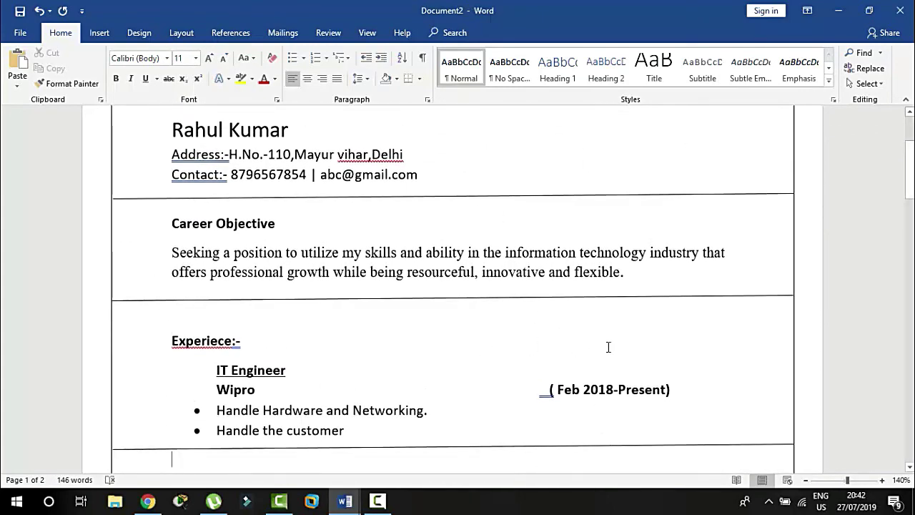
{"action": "left_click_drag", "start_coordinate": [909, 184], "coordinate": [909, 259]}
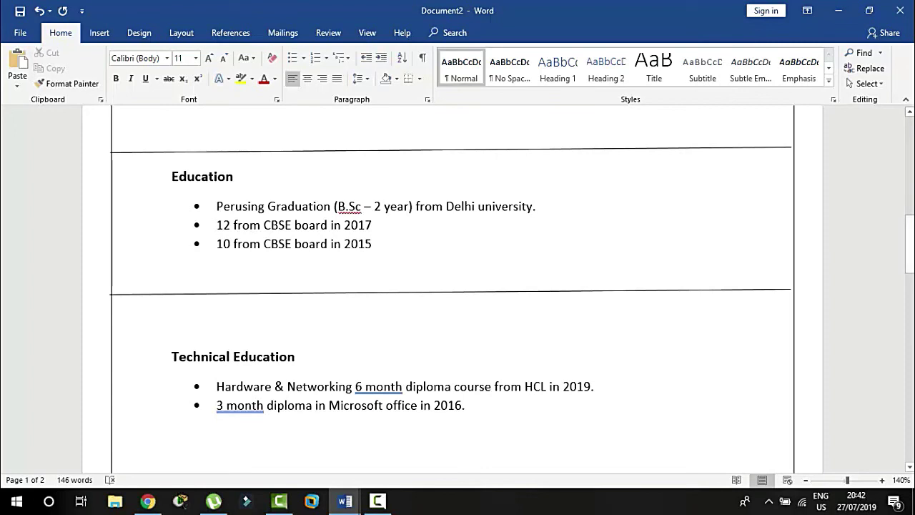
{"action": "left_click_drag", "start_coordinate": [910, 232], "coordinate": [902, 165]}
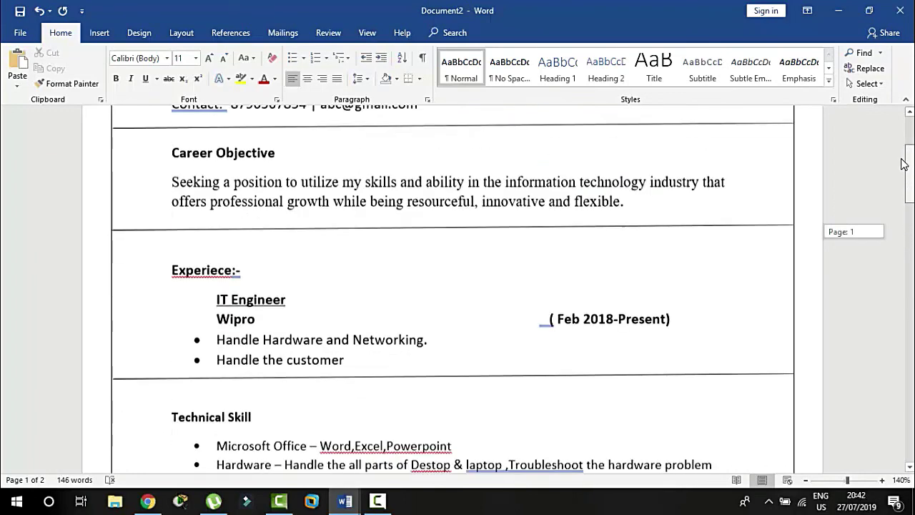
{"action": "left_click_drag", "start_coordinate": [902, 165], "coordinate": [904, 145]}
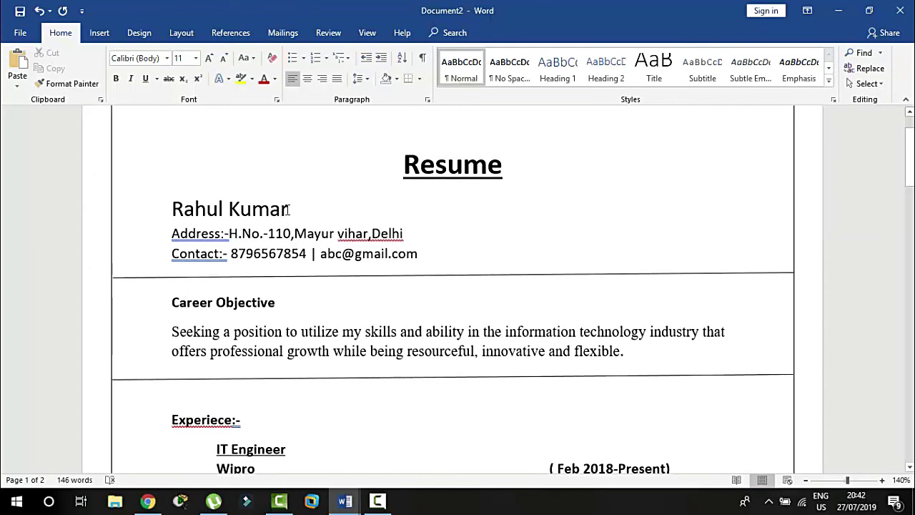
{"action": "left_click_drag", "start_coordinate": [288, 210], "coordinate": [171, 210]}
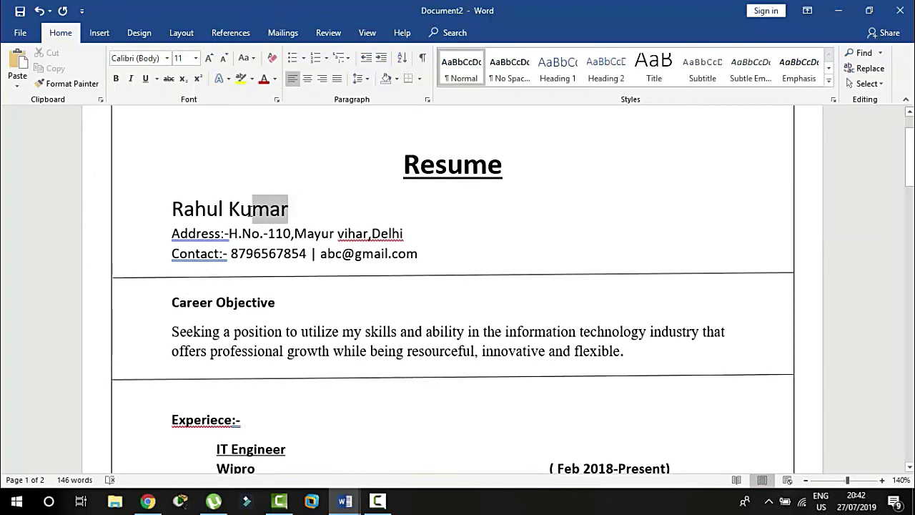
{"action": "left_click", "coordinate": [223, 60]}
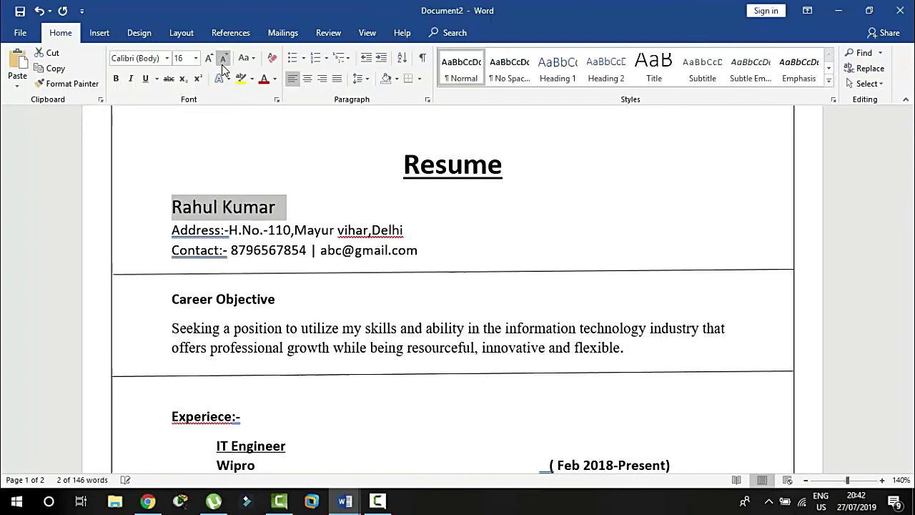
{"action": "left_click", "coordinate": [311, 178]}
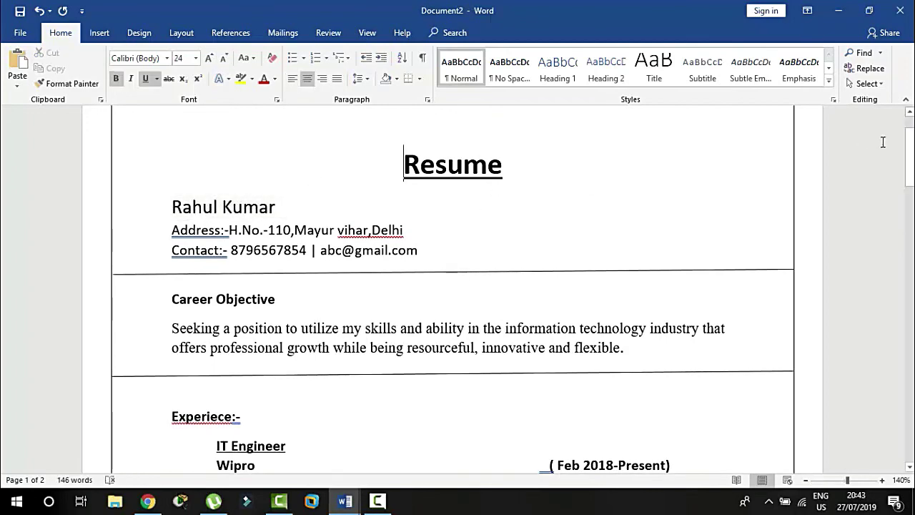
{"action": "left_click_drag", "start_coordinate": [909, 159], "coordinate": [911, 275]}
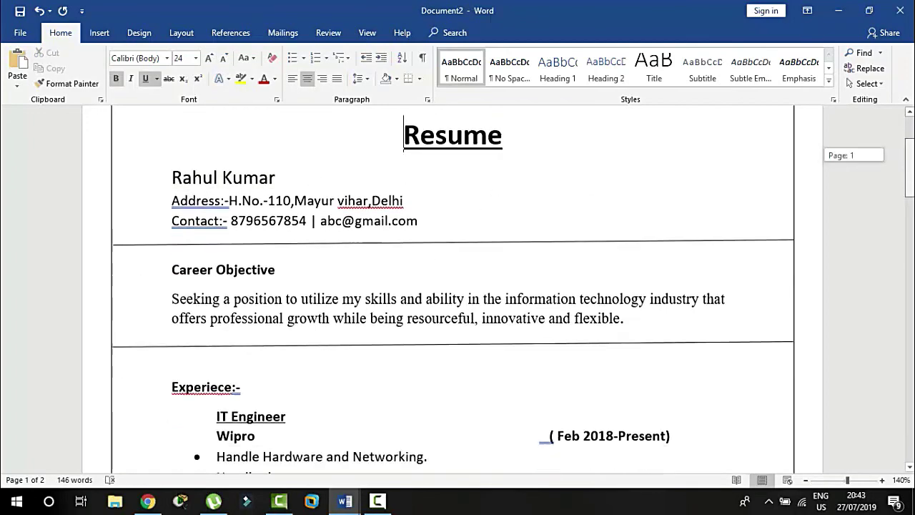
{"action": "scroll", "coordinate": [909, 236], "scroll_direction": "down", "scroll_amount": 8}
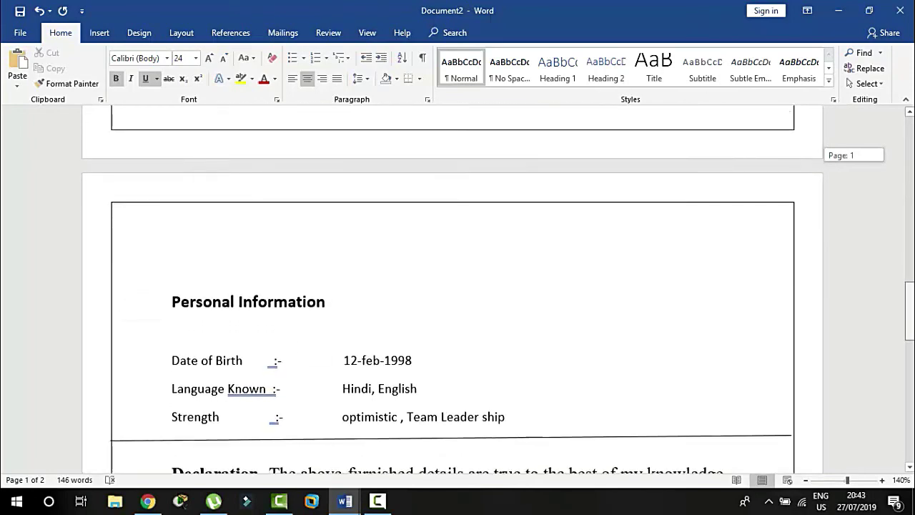
{"action": "scroll", "coordinate": [904, 195], "scroll_direction": "up", "scroll_amount": 10}
{"action": "scroll", "coordinate": [886, 136], "scroll_direction": "up", "scroll_amount": 5}
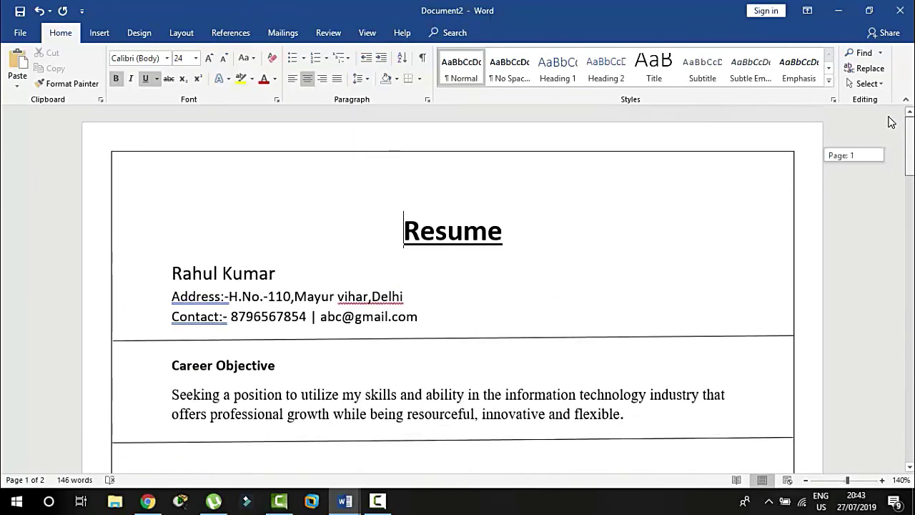
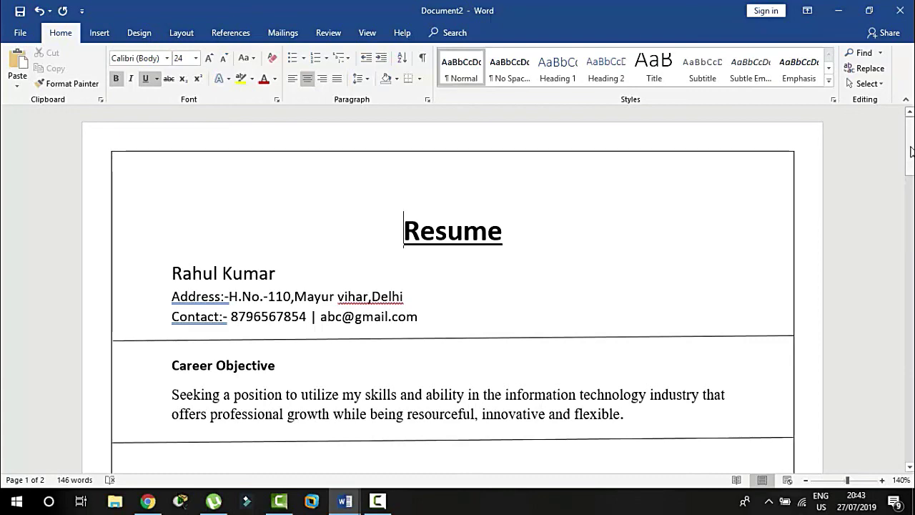
Step: Scroll the resume past Technical Education to page 2's Personal Information (birth date, languages, strengths)
{"action": "mouse_move", "coordinate": [912, 150]}
{"action": "left_mouse_down"}
{"action": "mouse_move", "coordinate": [911, 360]}
{"action": "mouse_move", "coordinate": [909, 350]}
{"action": "left_mouse_up"}
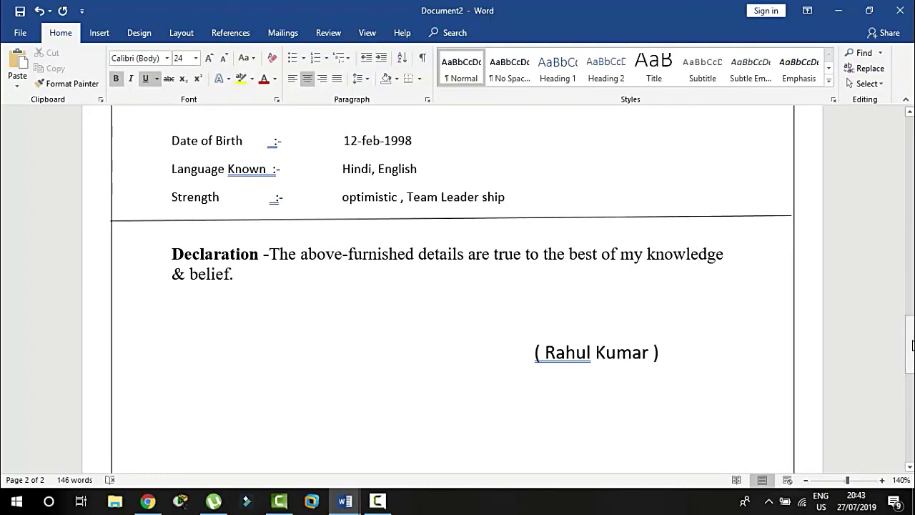
{"action": "left_click_drag", "start_coordinate": [911, 345], "coordinate": [903, 138]}
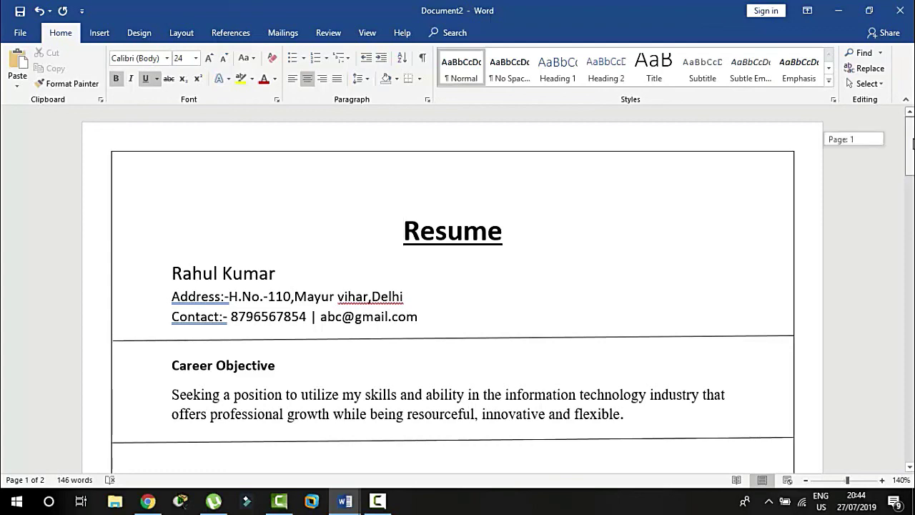
{"action": "left_click_drag", "start_coordinate": [910, 143], "coordinate": [910, 207]}
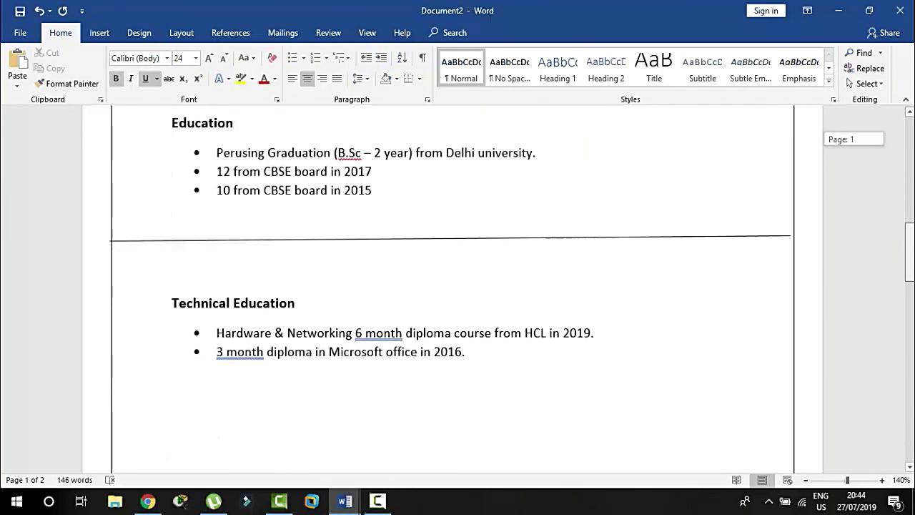
{"action": "left_click_drag", "start_coordinate": [910, 208], "coordinate": [910, 247]}
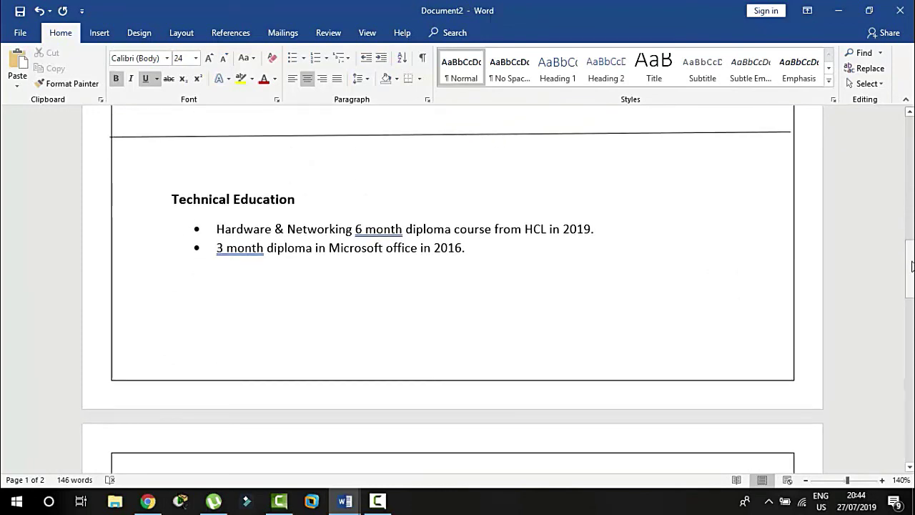
{"action": "left_click", "coordinate": [912, 265]}
{"action": "left_click_drag", "start_coordinate": [912, 266], "coordinate": [912, 309]}
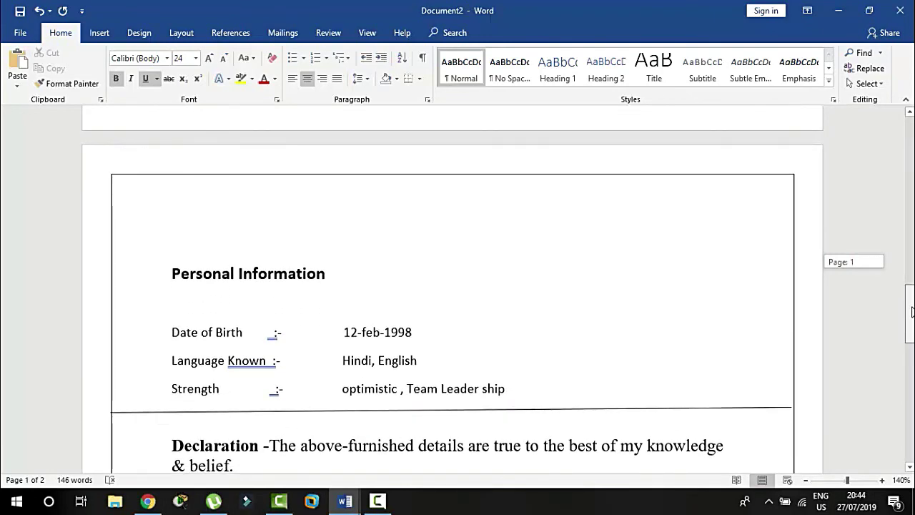
{"action": "left_click_drag", "start_coordinate": [912, 309], "coordinate": [904, 304]}
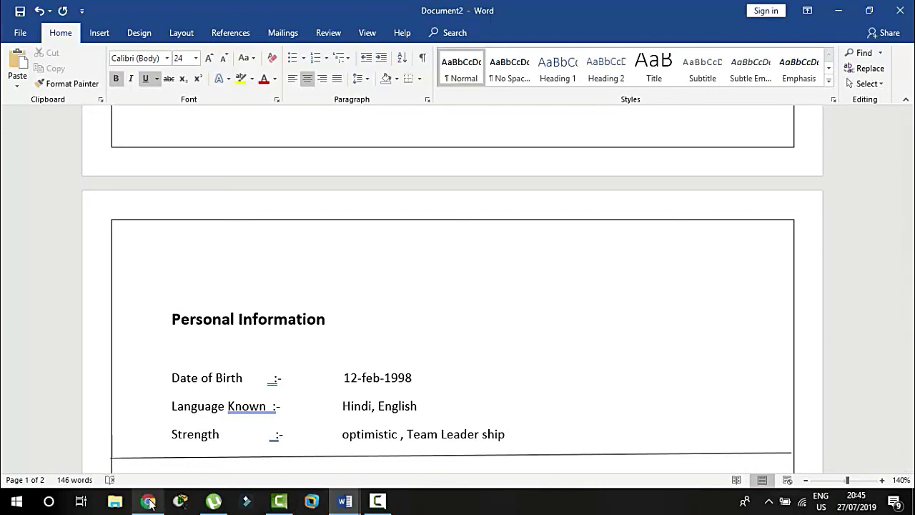
Step: Show the 'be expert in technologies' YouTube results in Chrome, then bring up Camtasia's recorder controls
{"action": "mouse_move", "coordinate": [149, 502]}
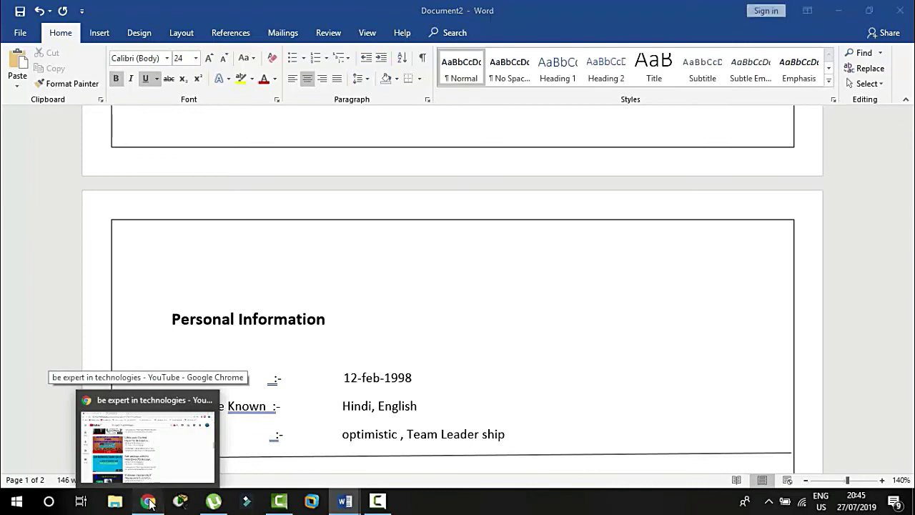
{"action": "left_click", "coordinate": [149, 502]}
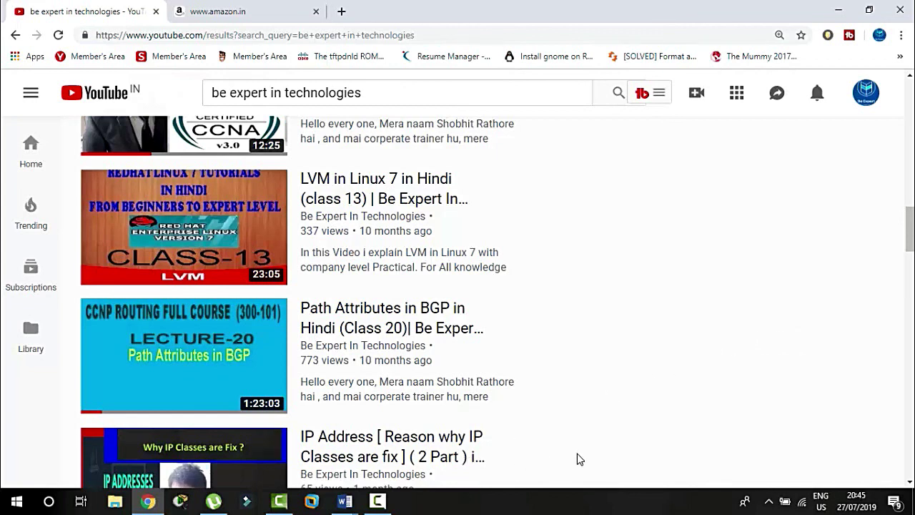
{"action": "mouse_move", "coordinate": [382, 503]}
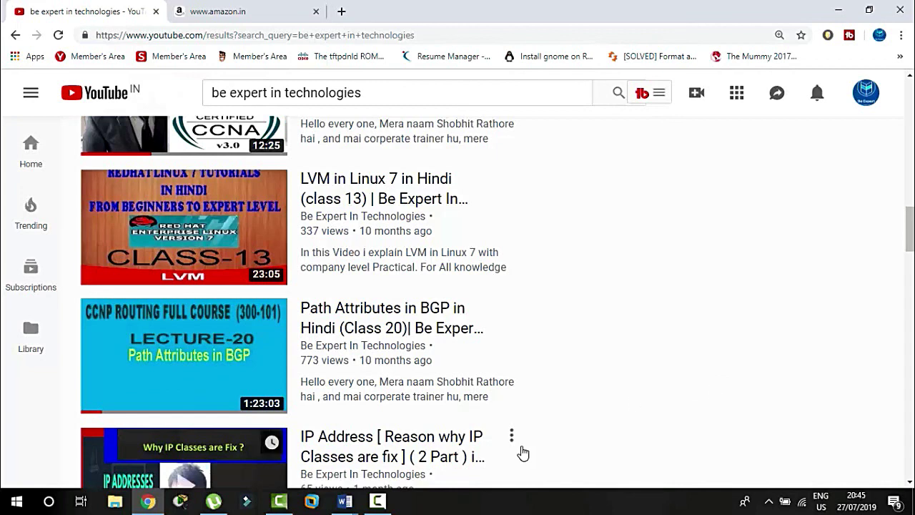
{"action": "left_click", "coordinate": [378, 503]}
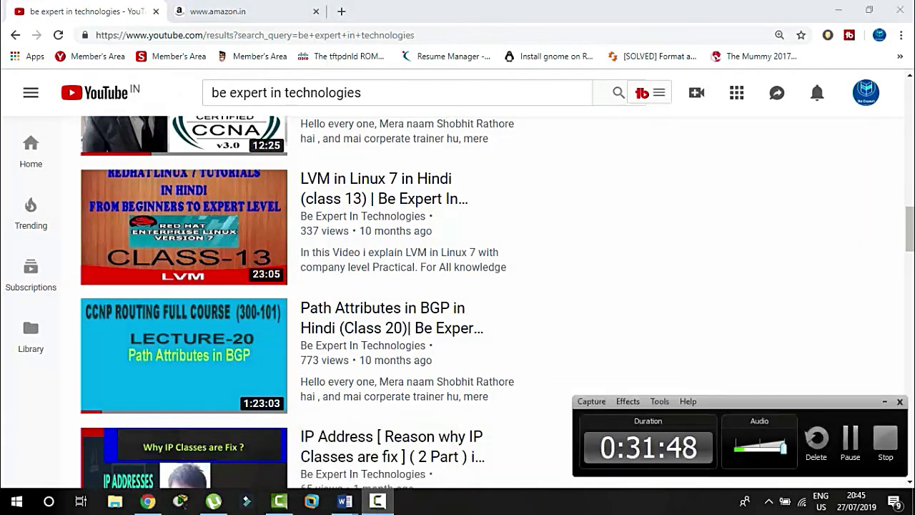